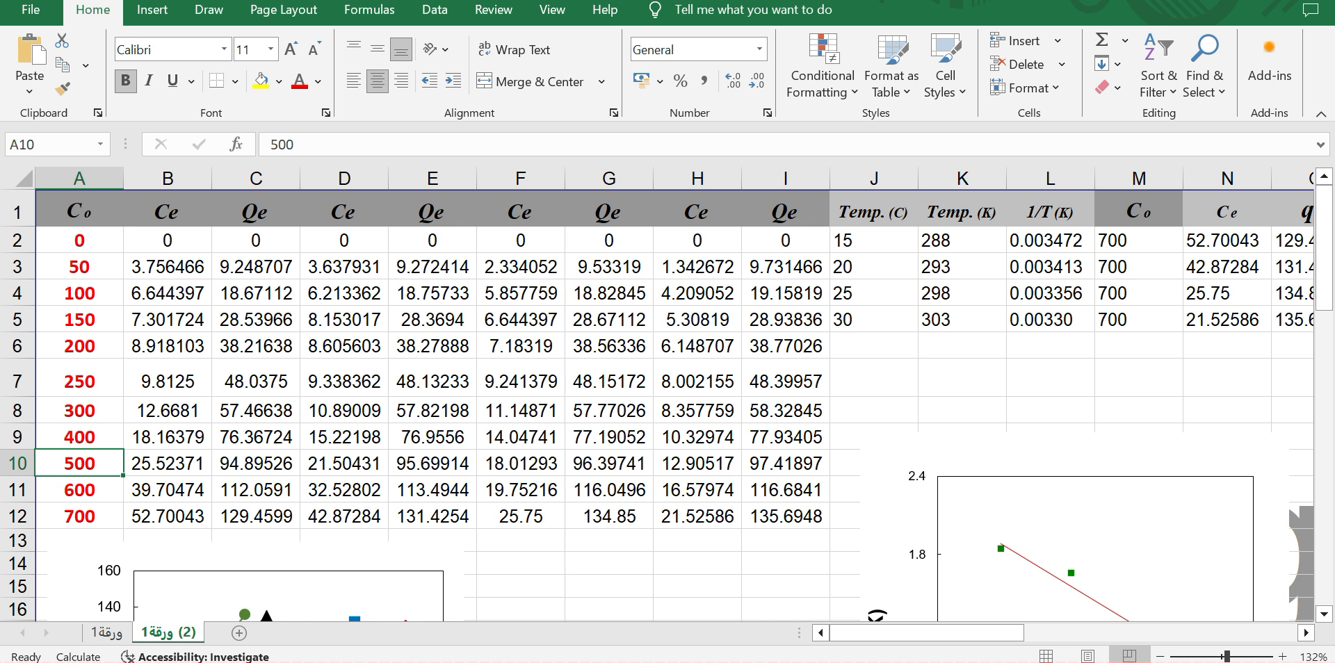
- Copy the Ce and Qe values for all four temperatures, cells B2 to I12, in the Excel sheet
left_click_drag(167, 241, 256, 517)
left_click_drag(344, 241, 432, 538)
left_click_drag(521, 241, 609, 540)
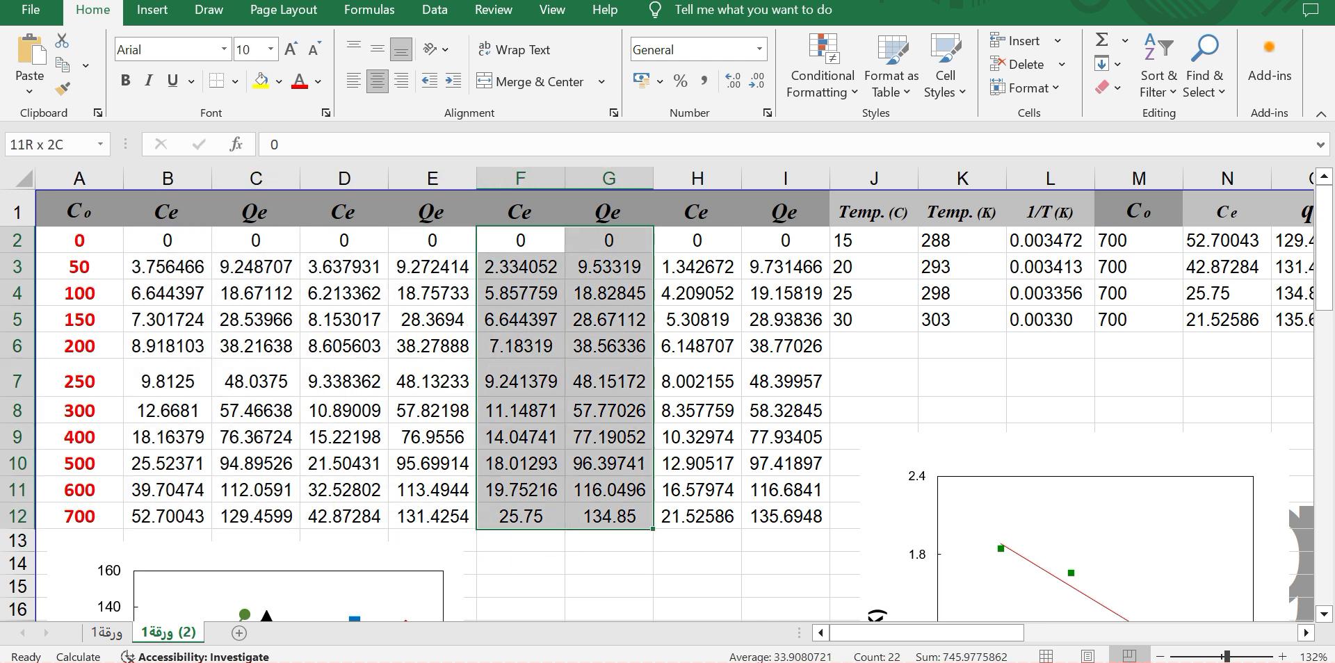
left_click_drag(609, 240, 697, 320)
left_click_drag(697, 241, 785, 517)
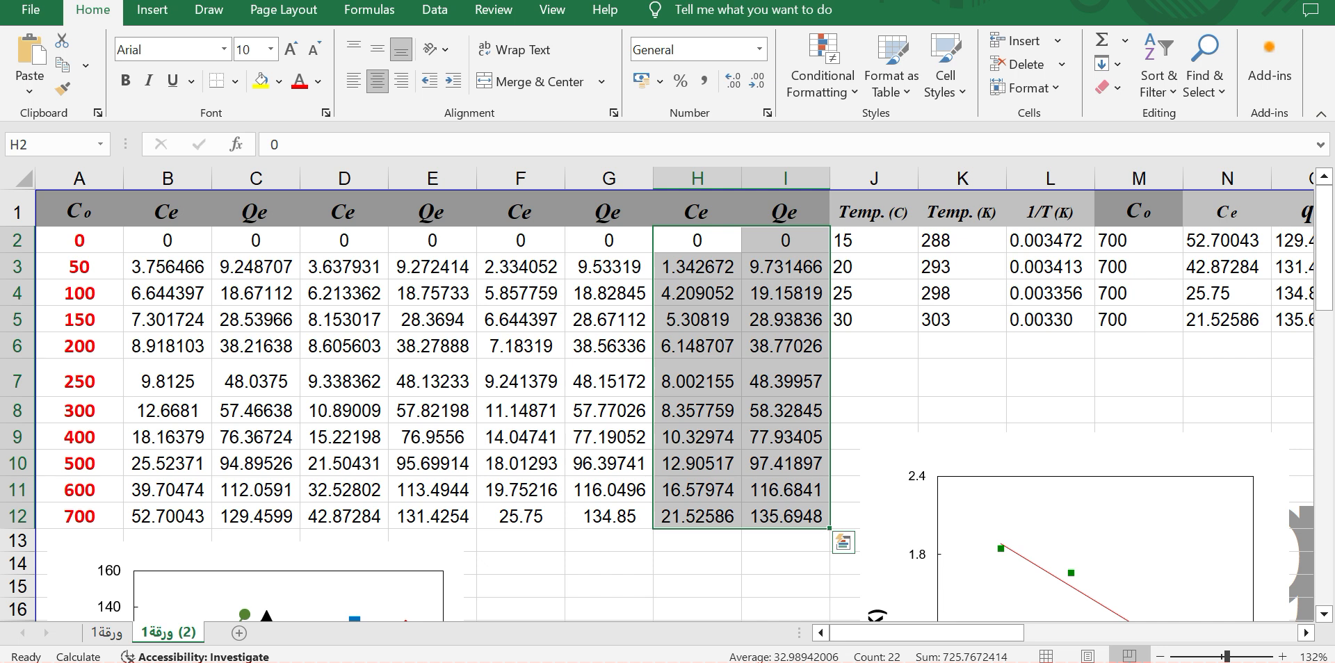
key("ctrl+c")
left_click_drag(167, 241, 786, 516)
key("ctrl+c")
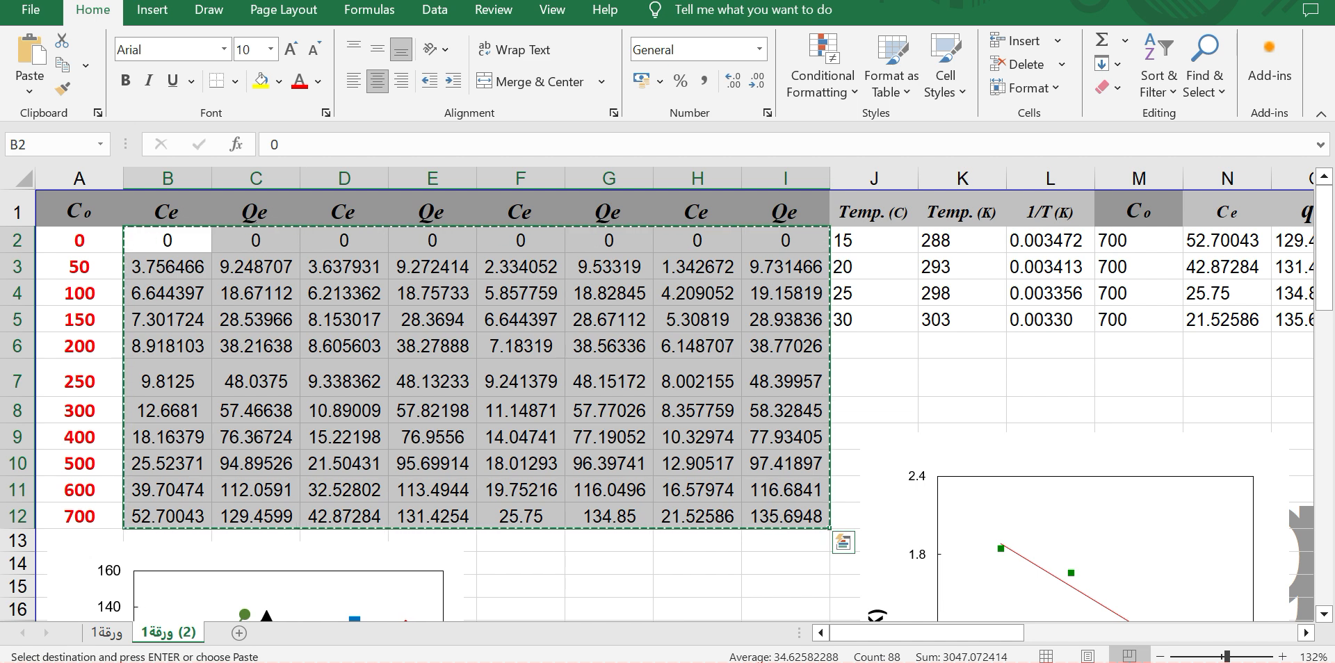
- Switch to Origin, paste the copied data starting at row 1 of column A, and undo the paste
key("alt+Tab")
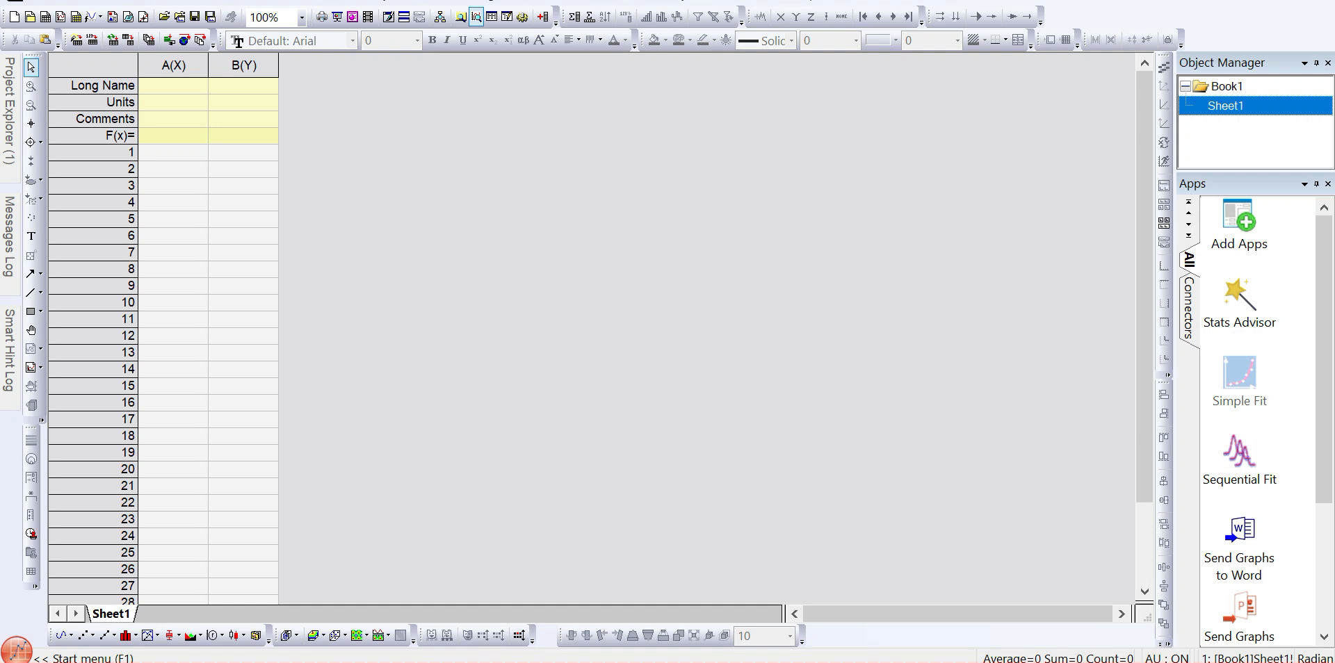
left_click(173, 153)
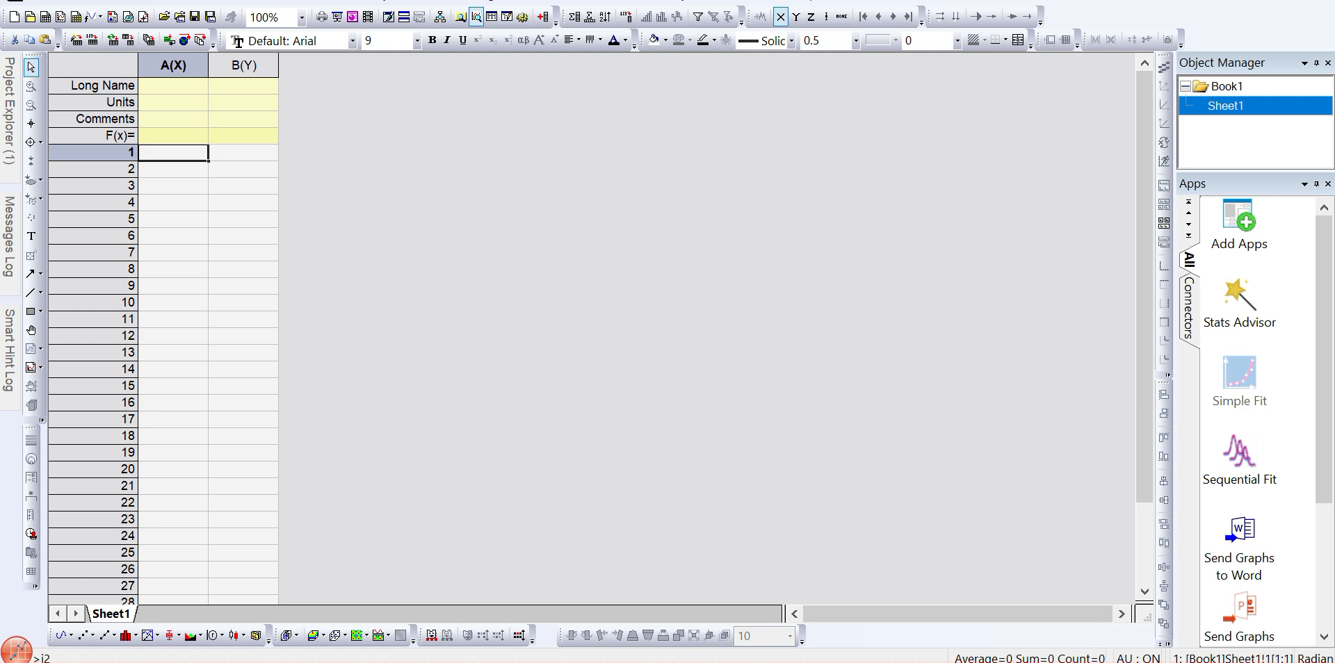
key("alt+Tab")
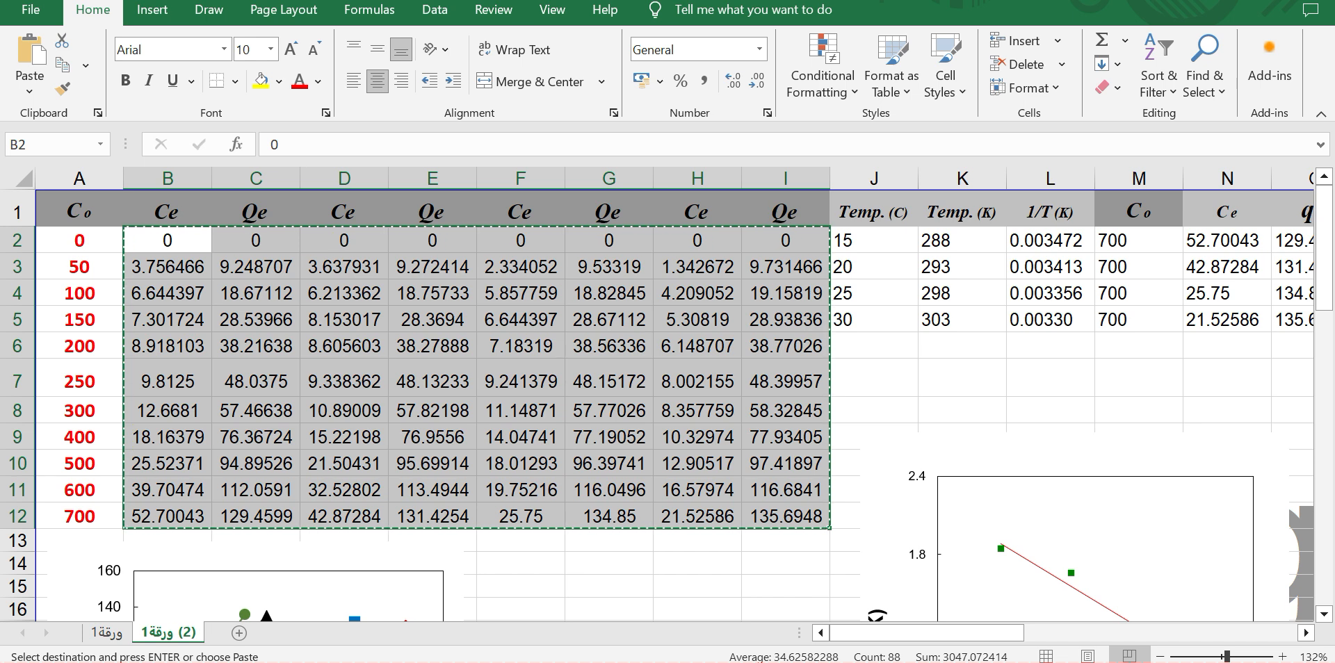
key("alt+Tab")
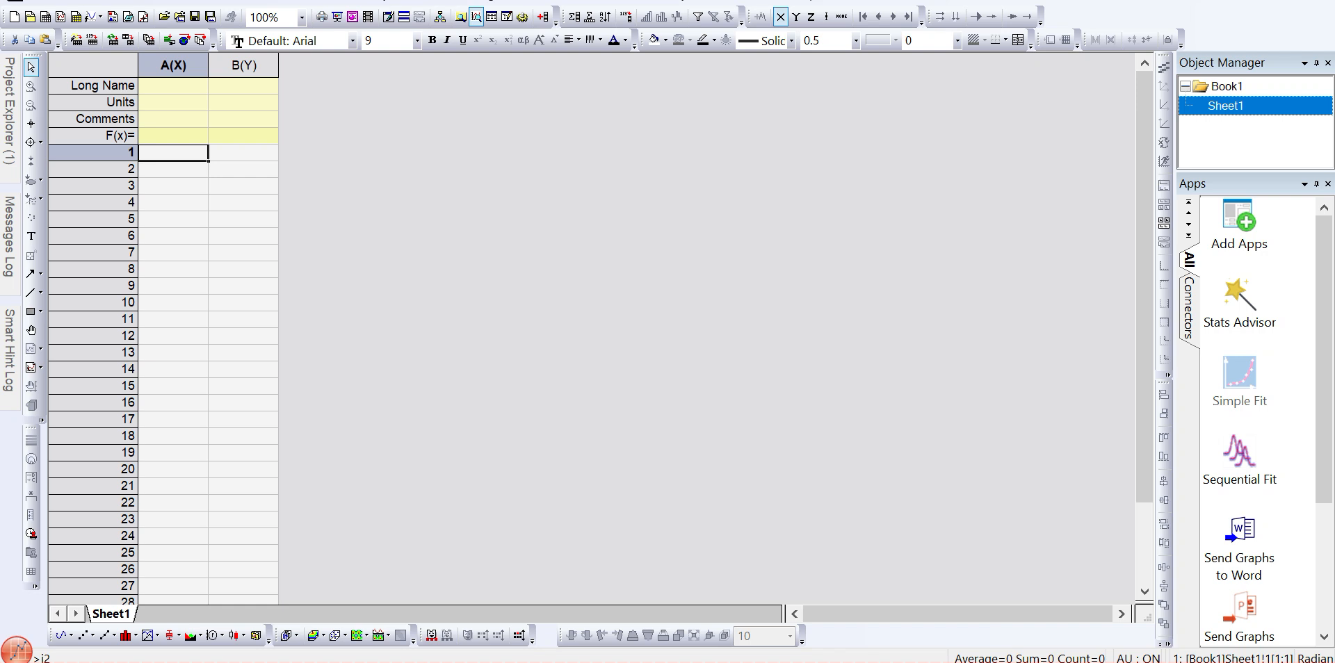
key("ctrl+v")
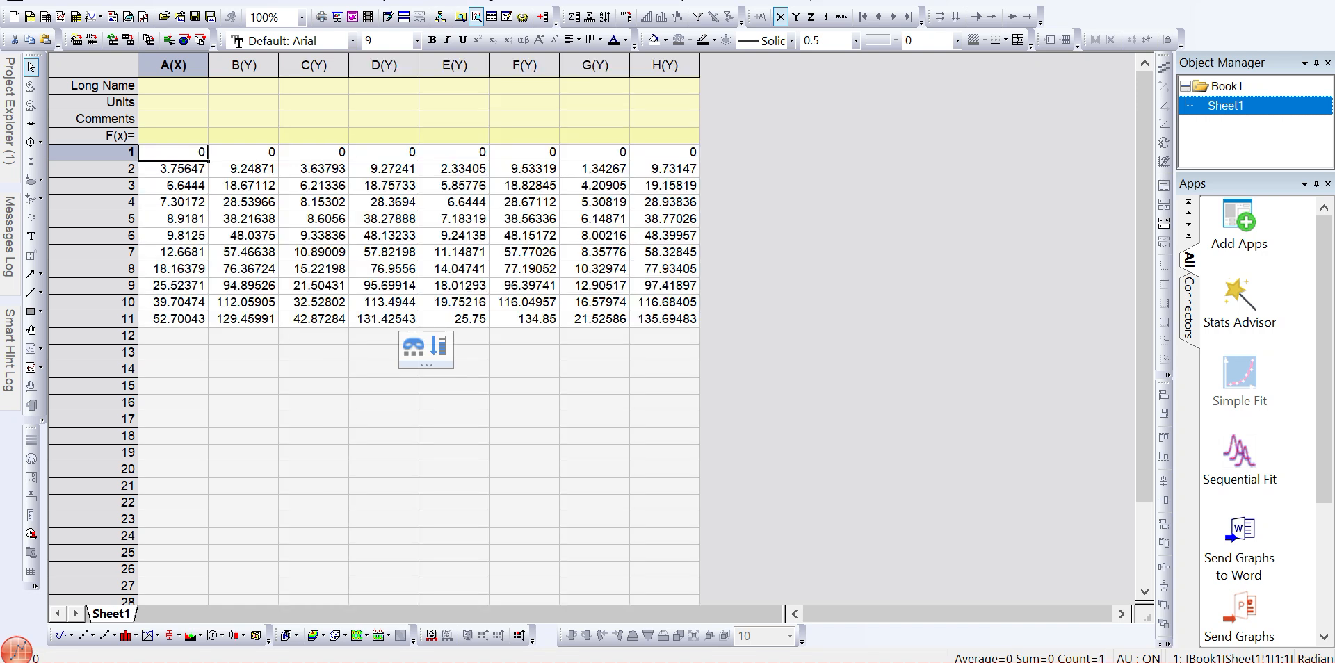
key("ctrl+z")
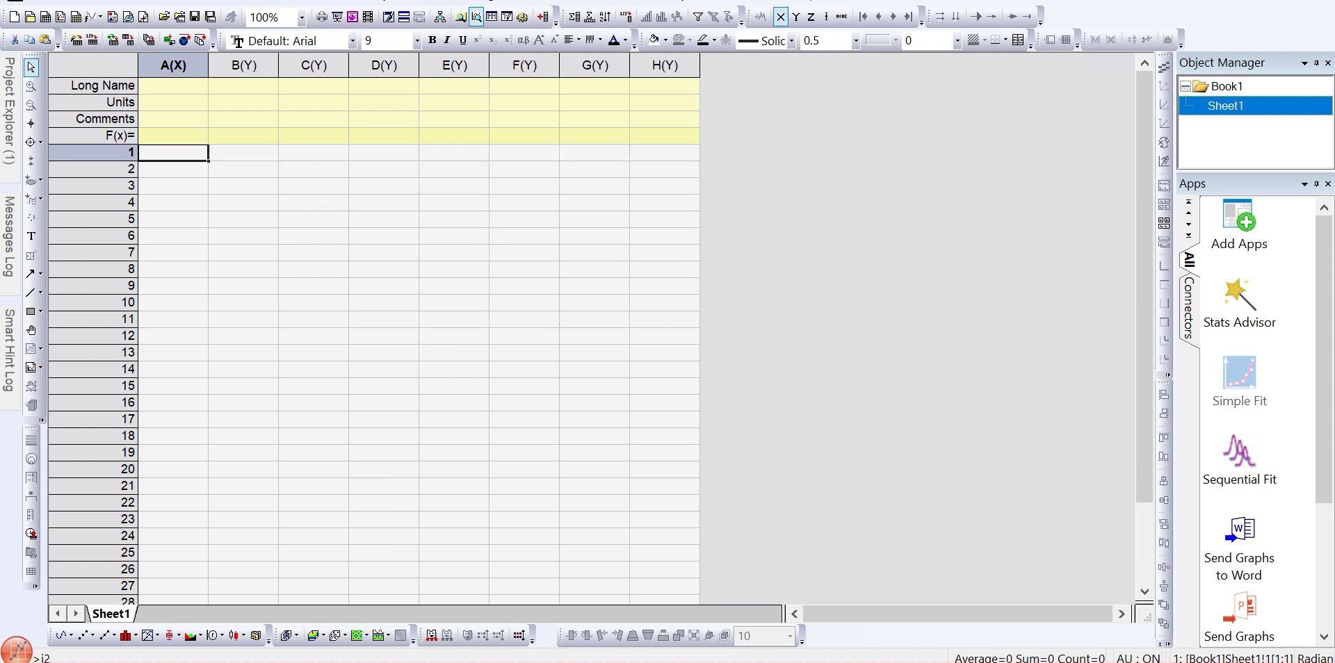
- Add one new column to the worksheet and paste the copied data starting at row 1 of column A
key("ctrl+d")
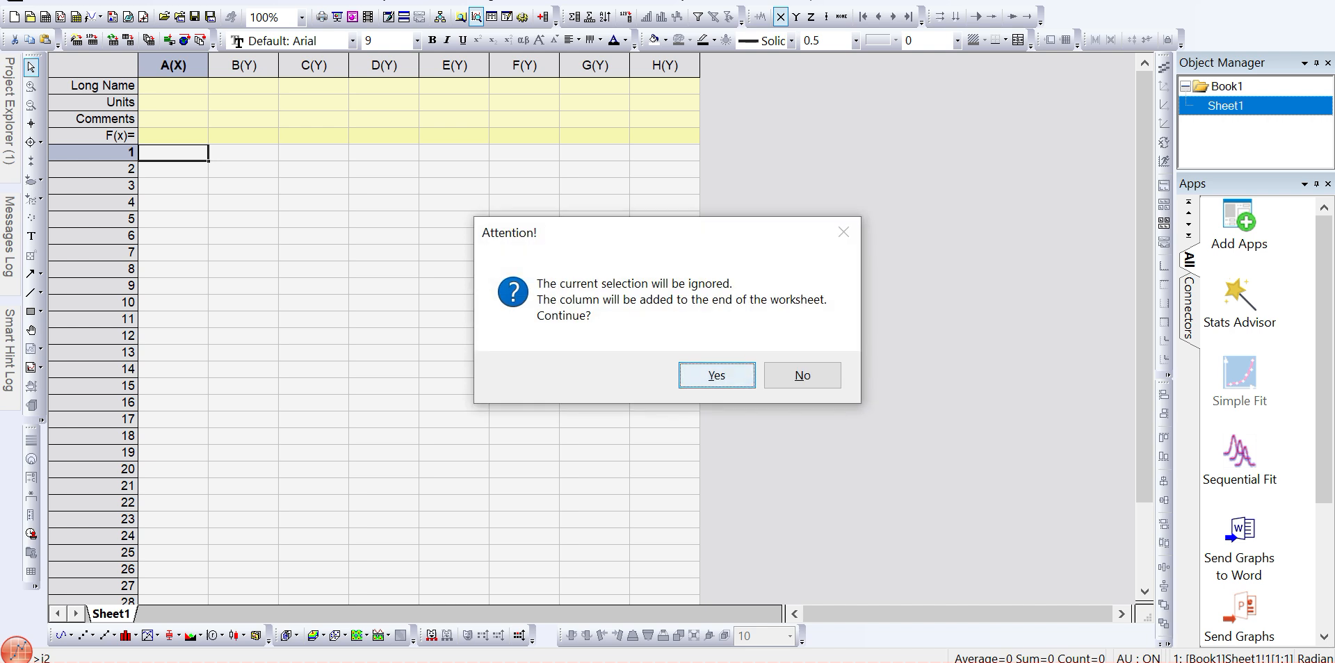
key("Return")
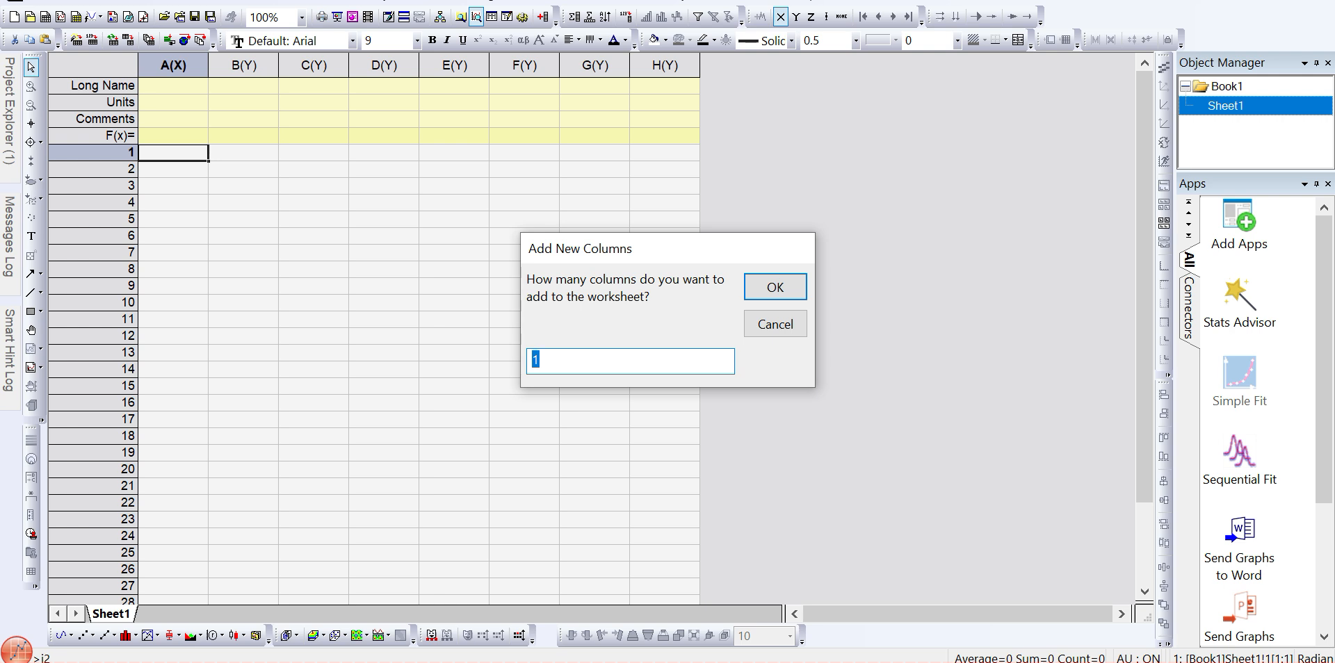
type("6")
key("BackSpace")
type("1")
key("Return")
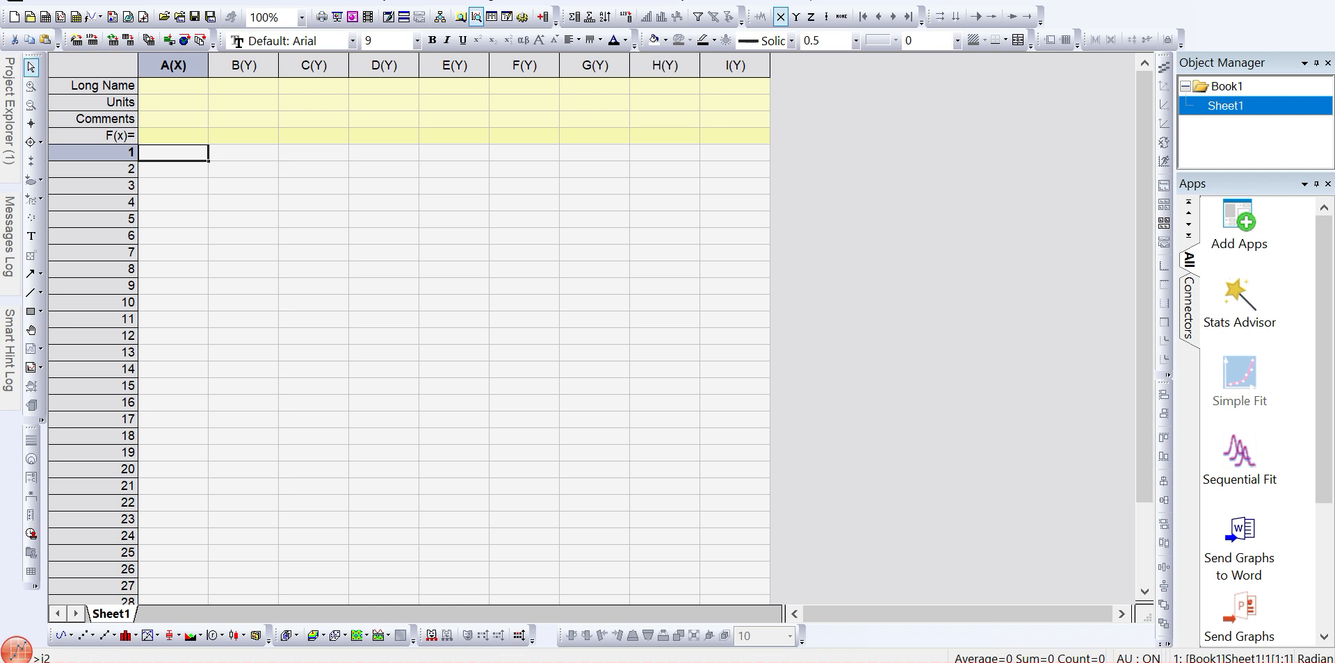
key("ctrl+v")
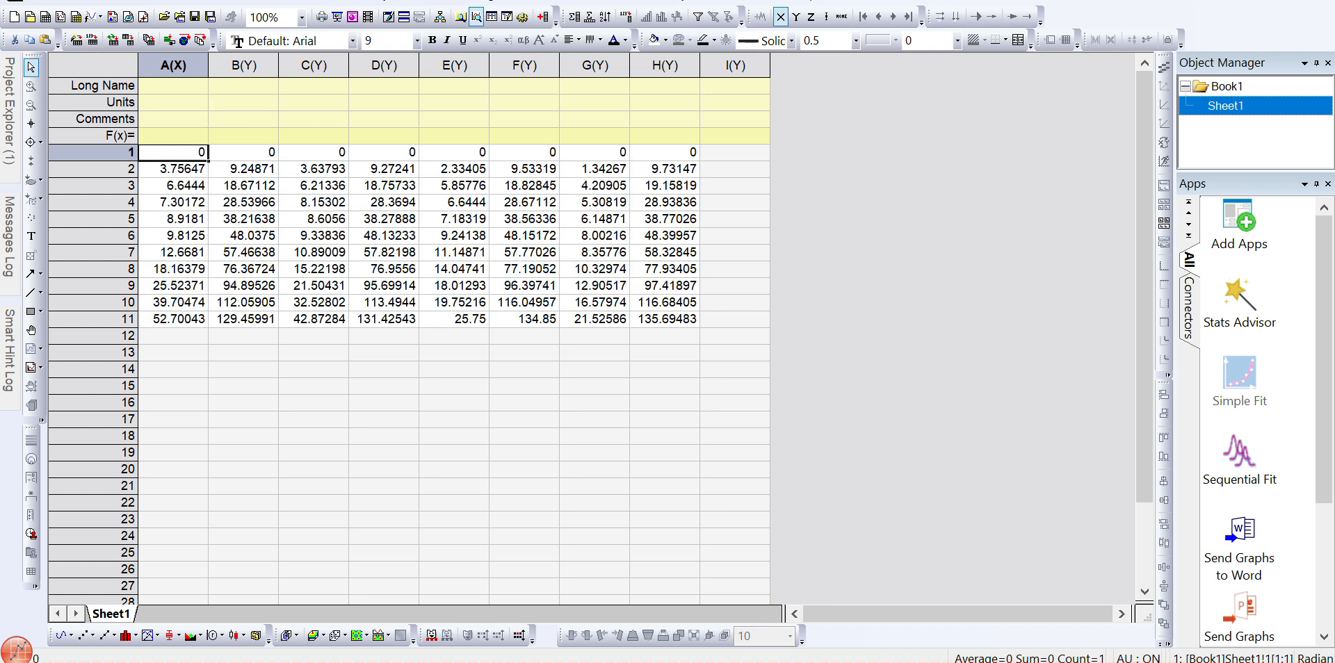
- Set the long names of columns A to H alternately to Ce and Qe
left_click(173, 86)
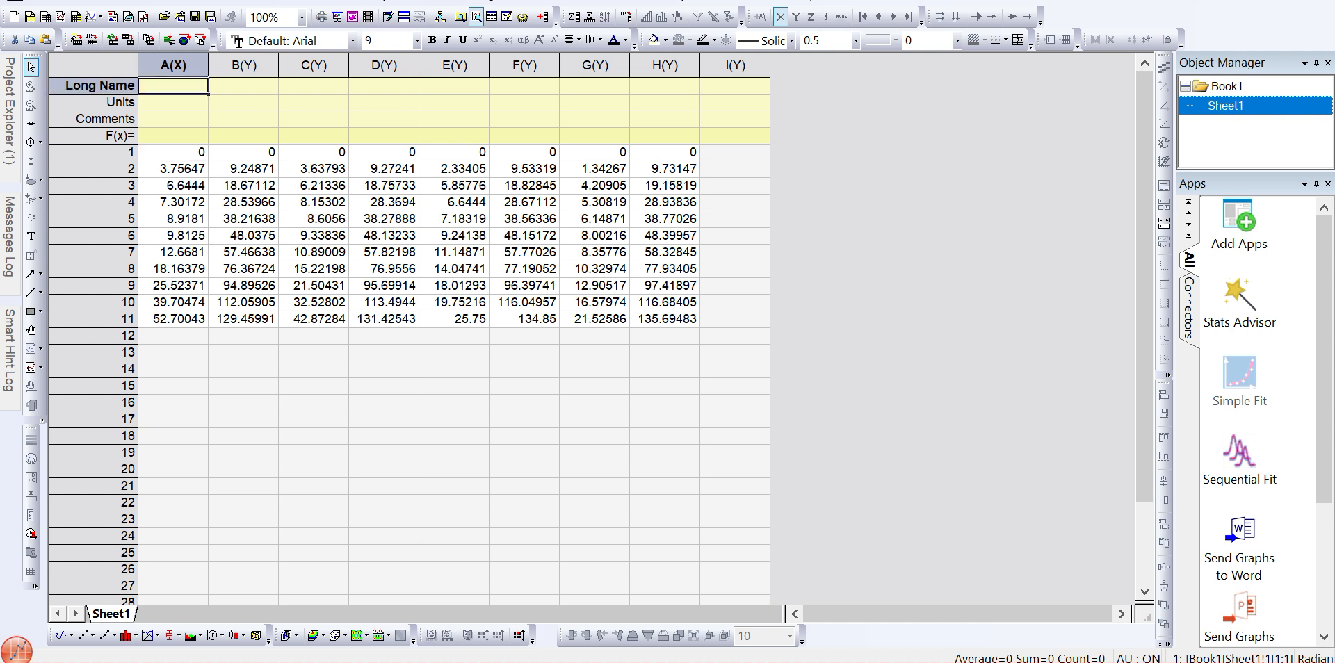
type("Ce")
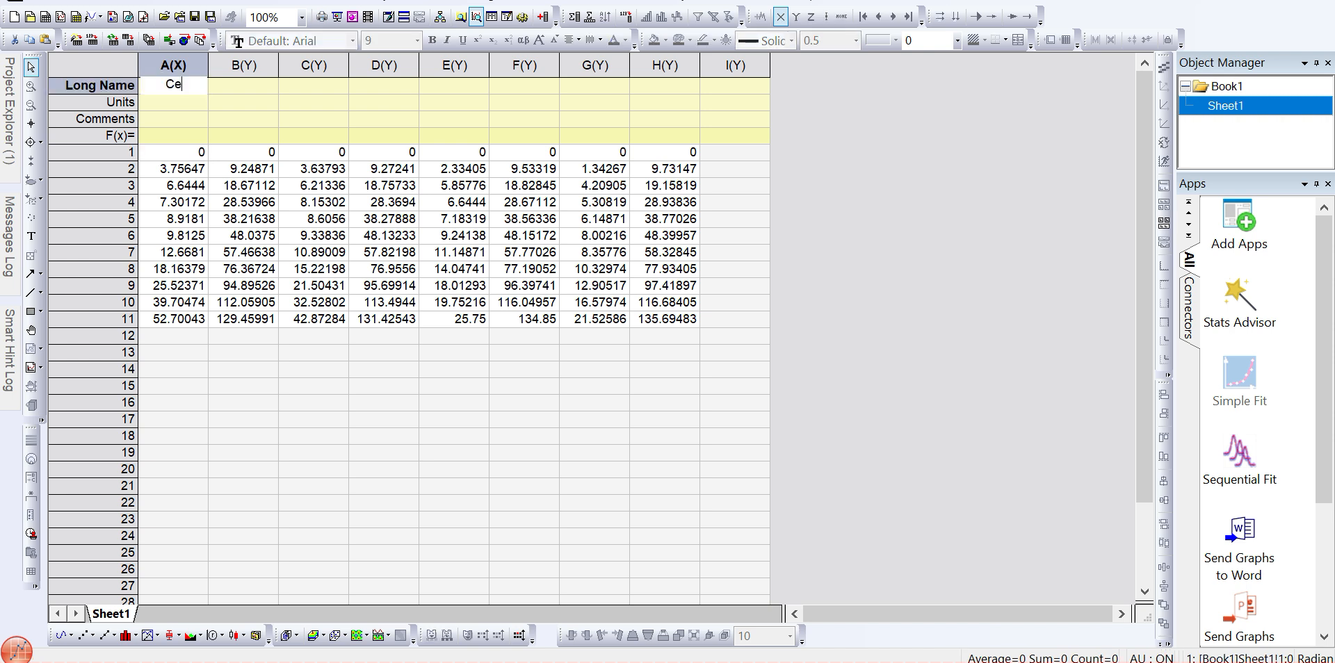
key("Tab")
type("Qe")
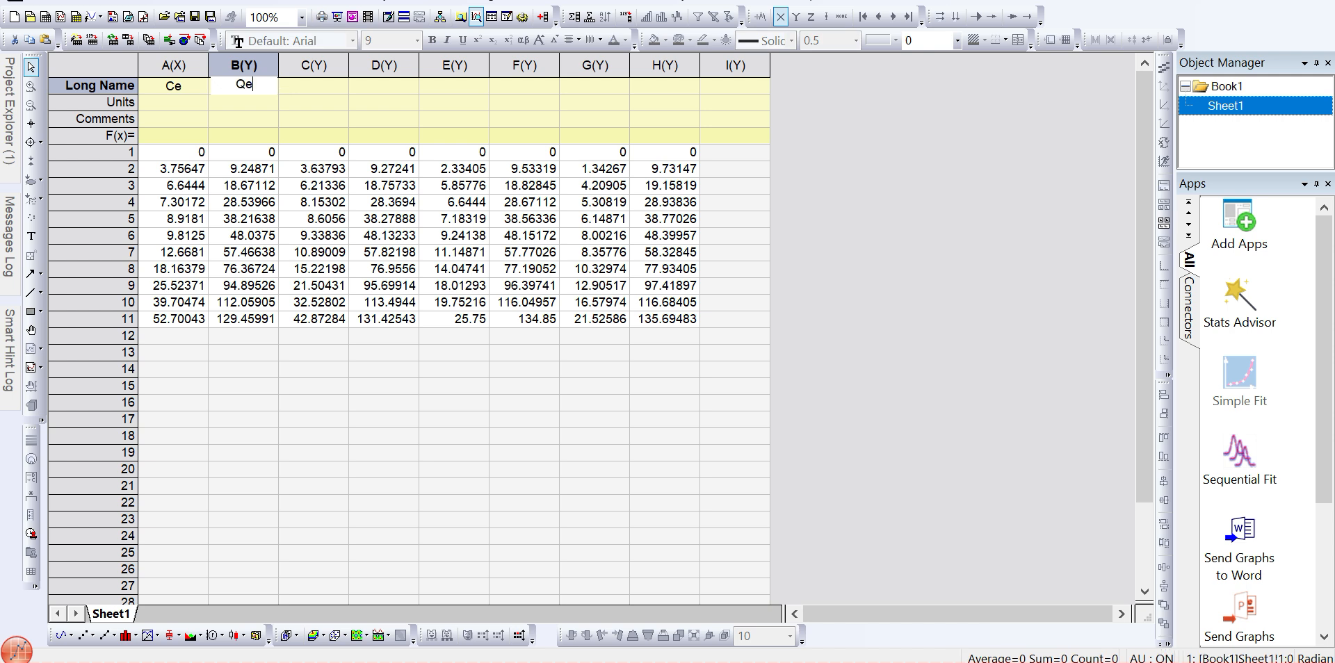
key("Tab")
type("C")
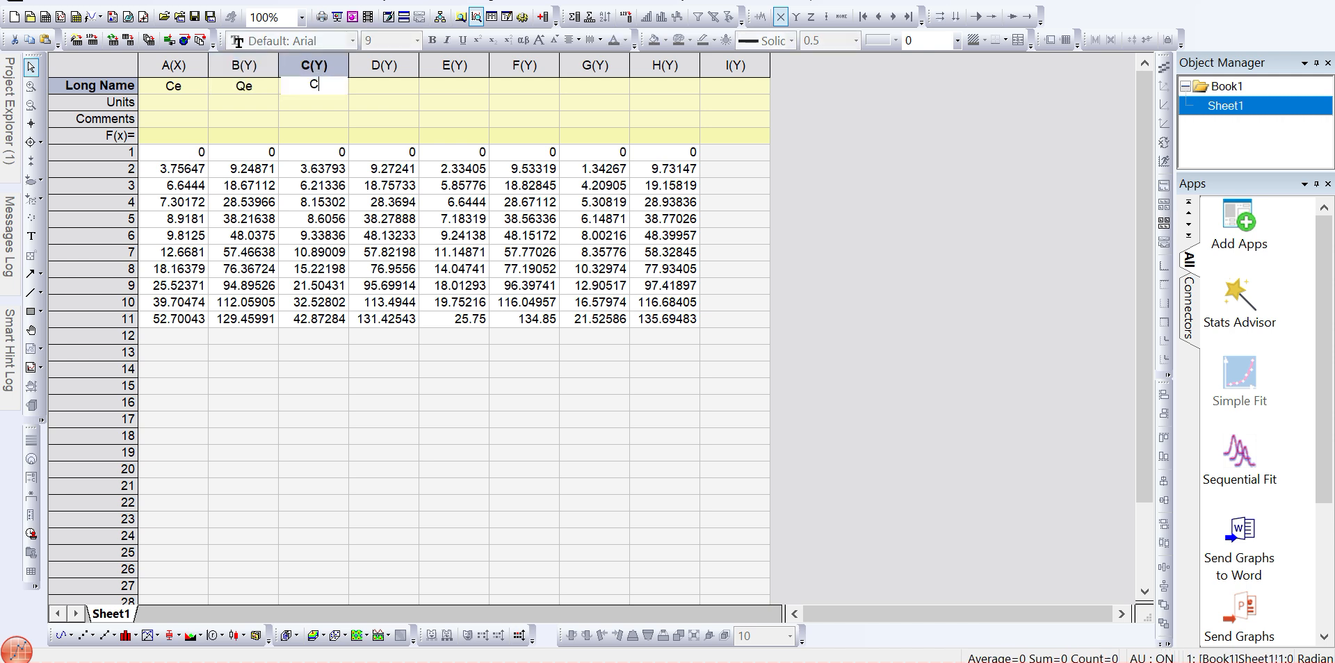
type("e")
key("Tab")
type("Qe")
key("Tab")
type("Ce")
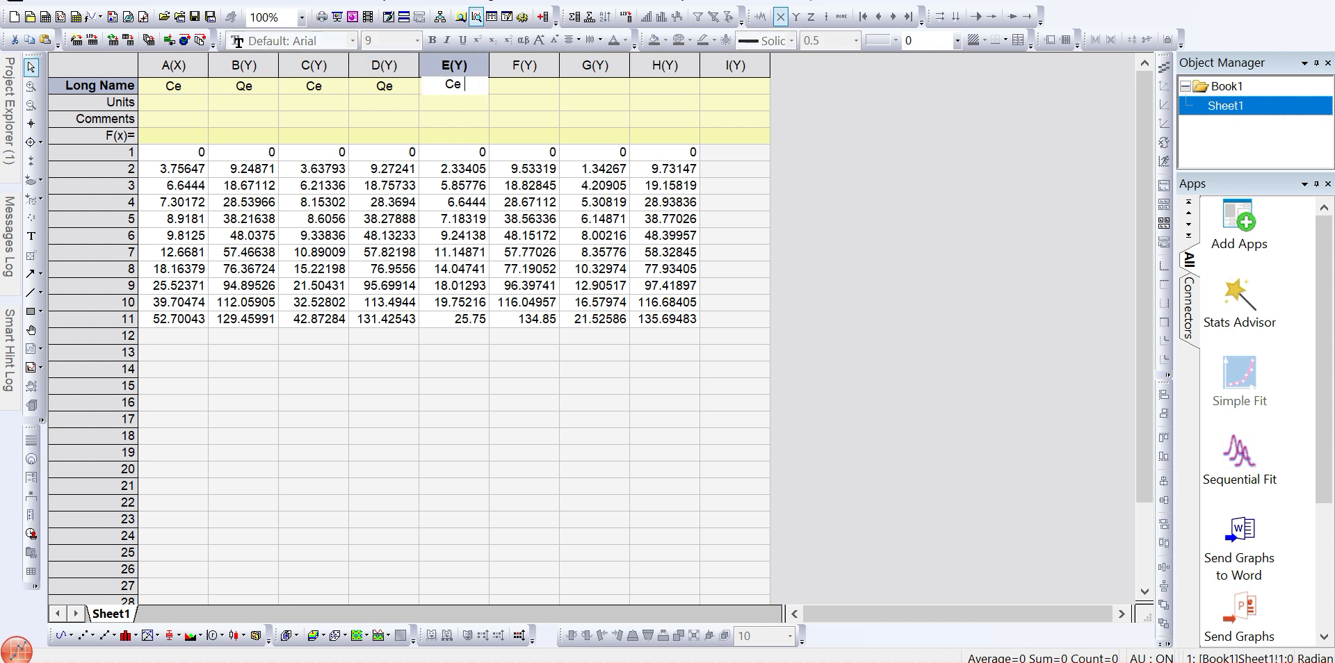
key("Tab")
type("Q")
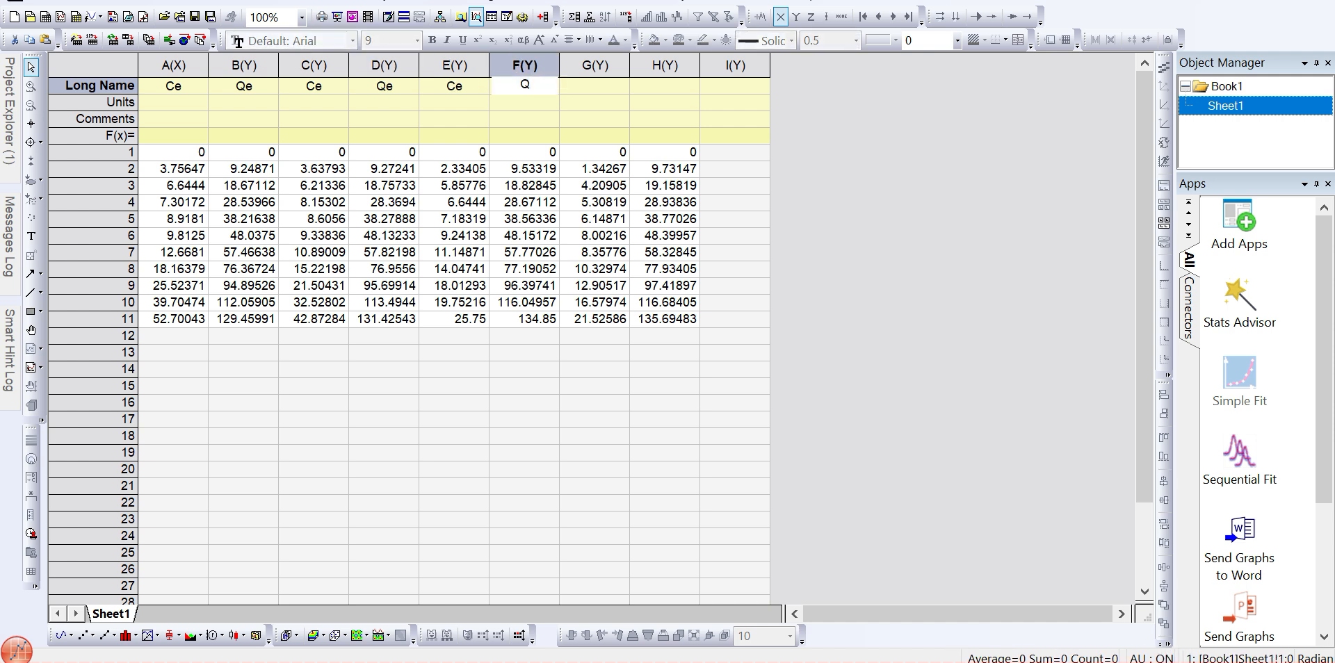
type("e")
key("Tab")
type("Ce")
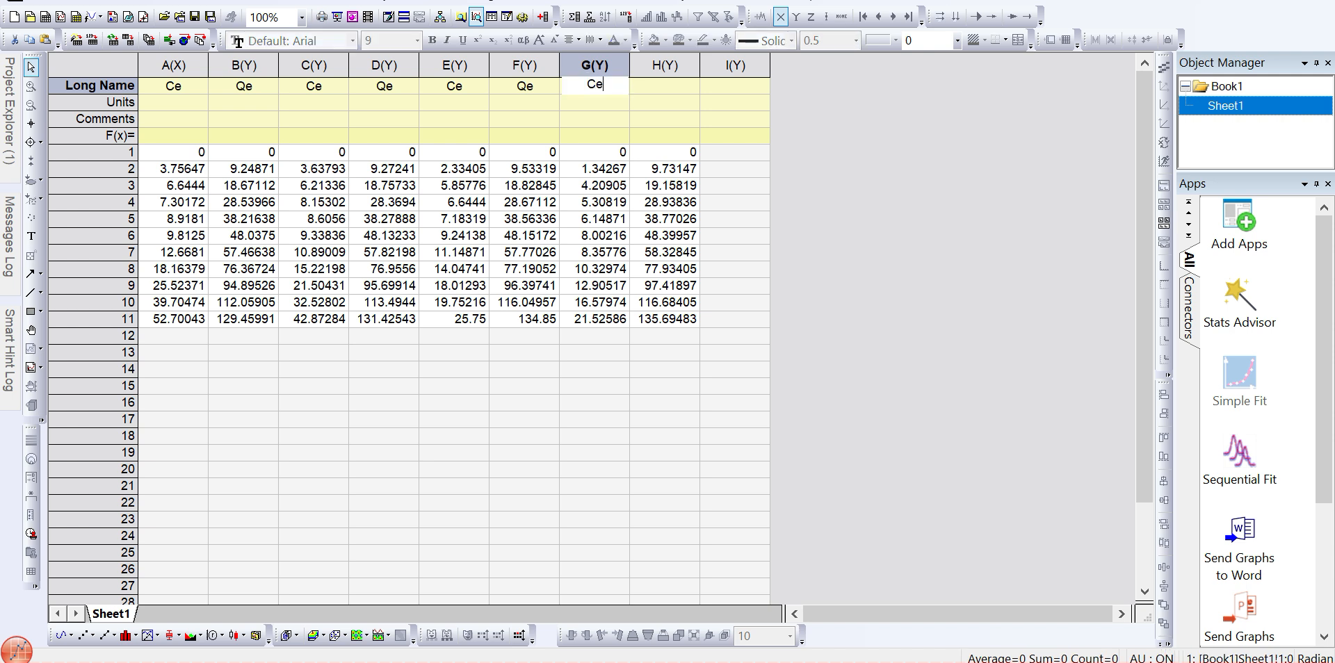
key("Tab")
type("Qe")
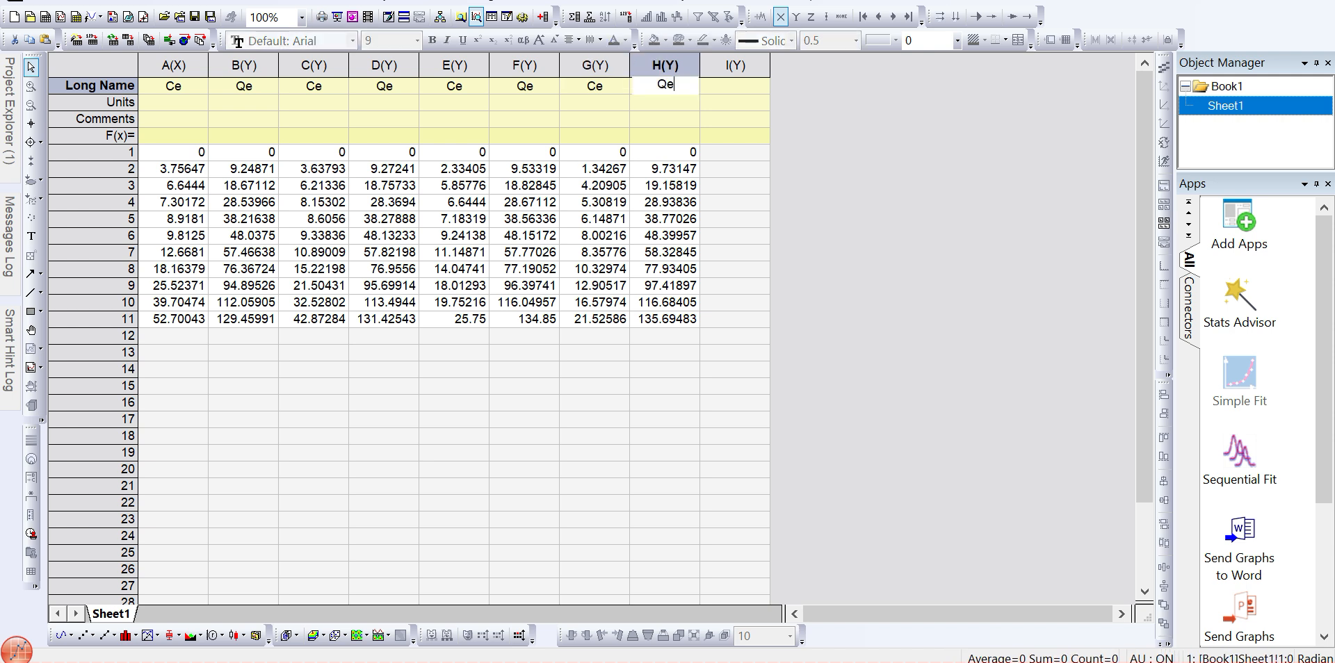
key("Return")
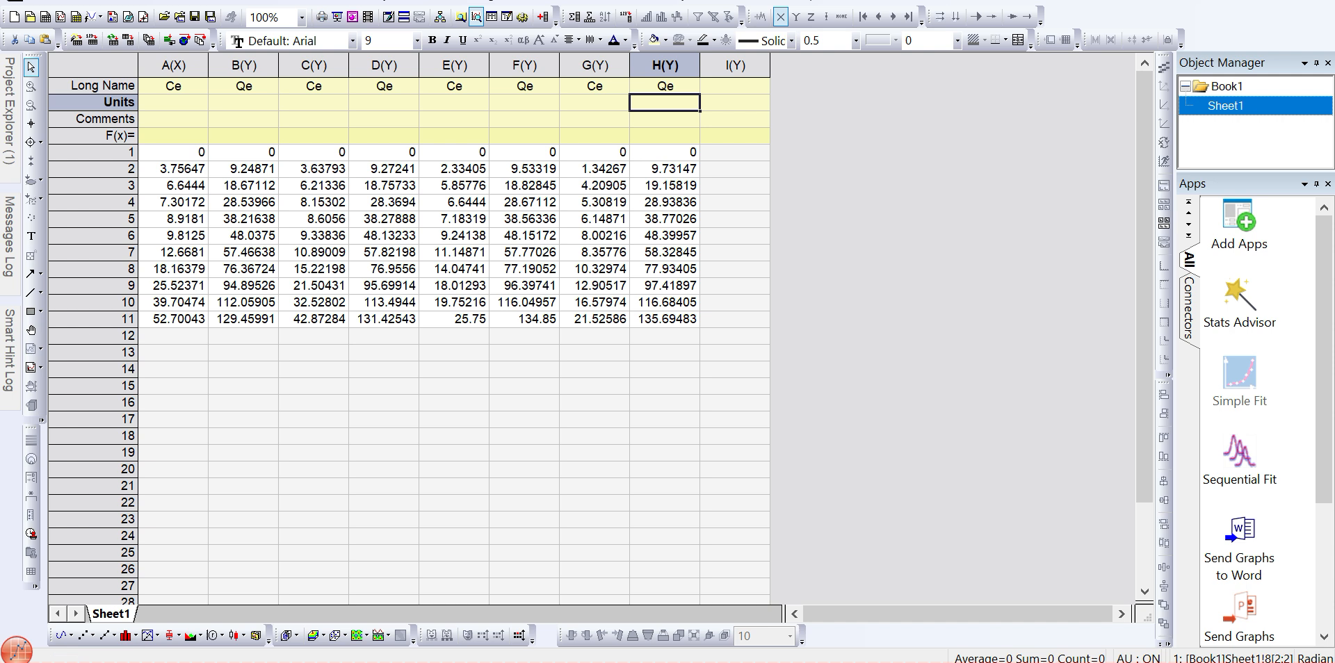
- Review the worksheet columns and the temperature legend of the isotherm chart in Excel
left_click(173, 65)
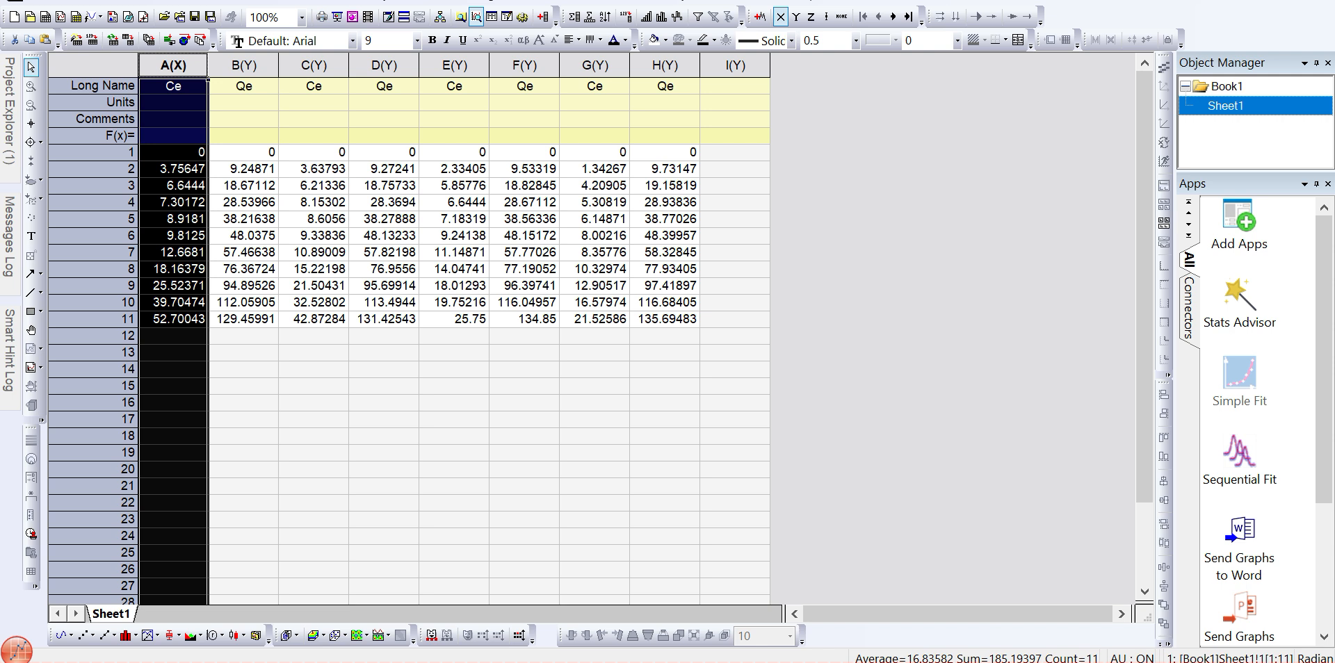
left_click_drag(244, 66, 665, 65)
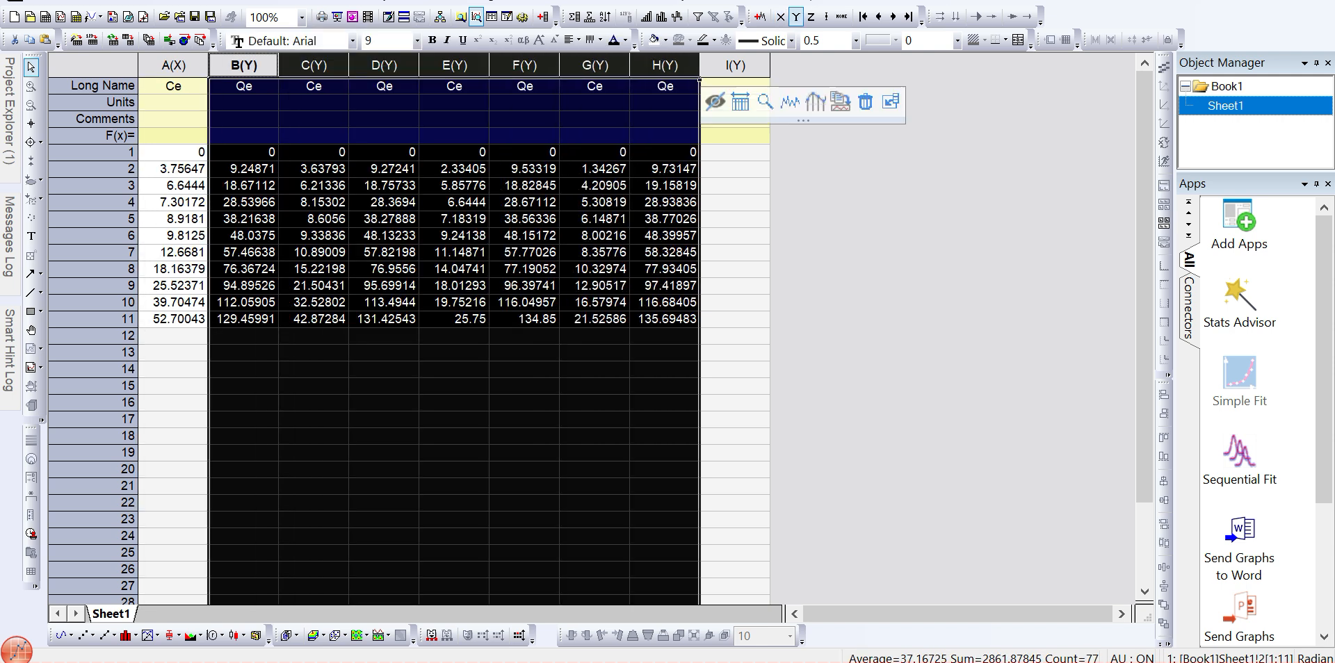
left_click(244, 86)
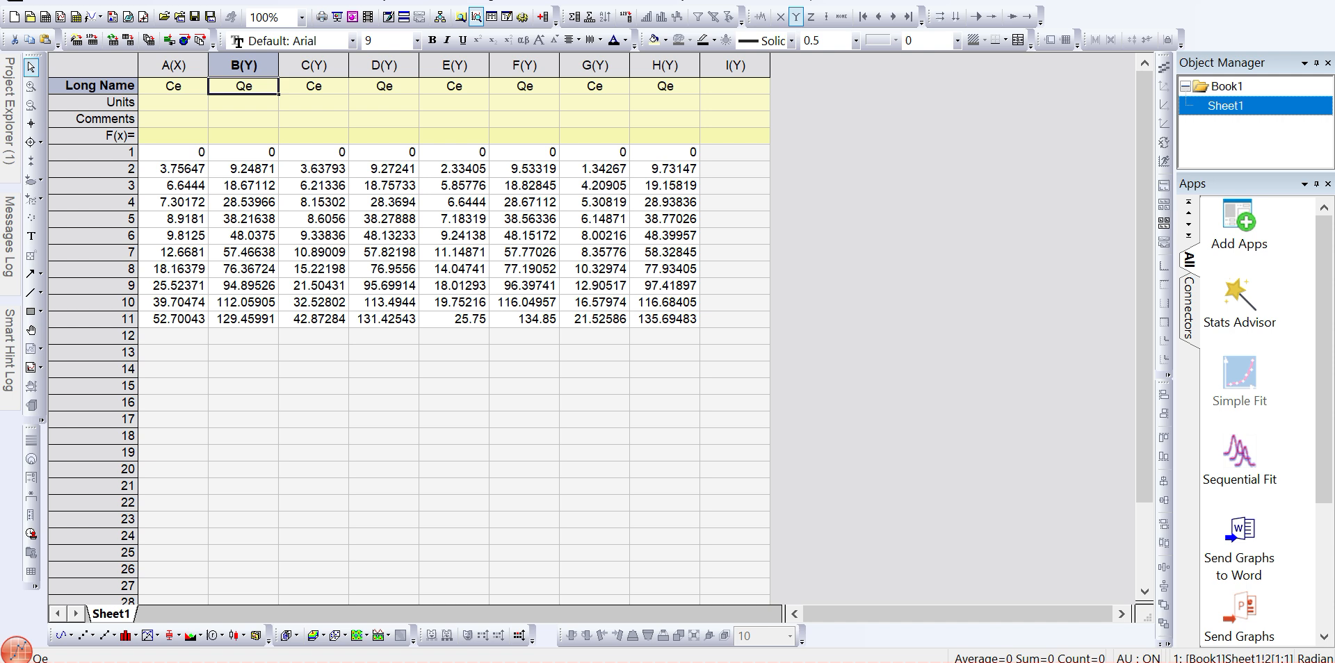
left_click(174, 66)
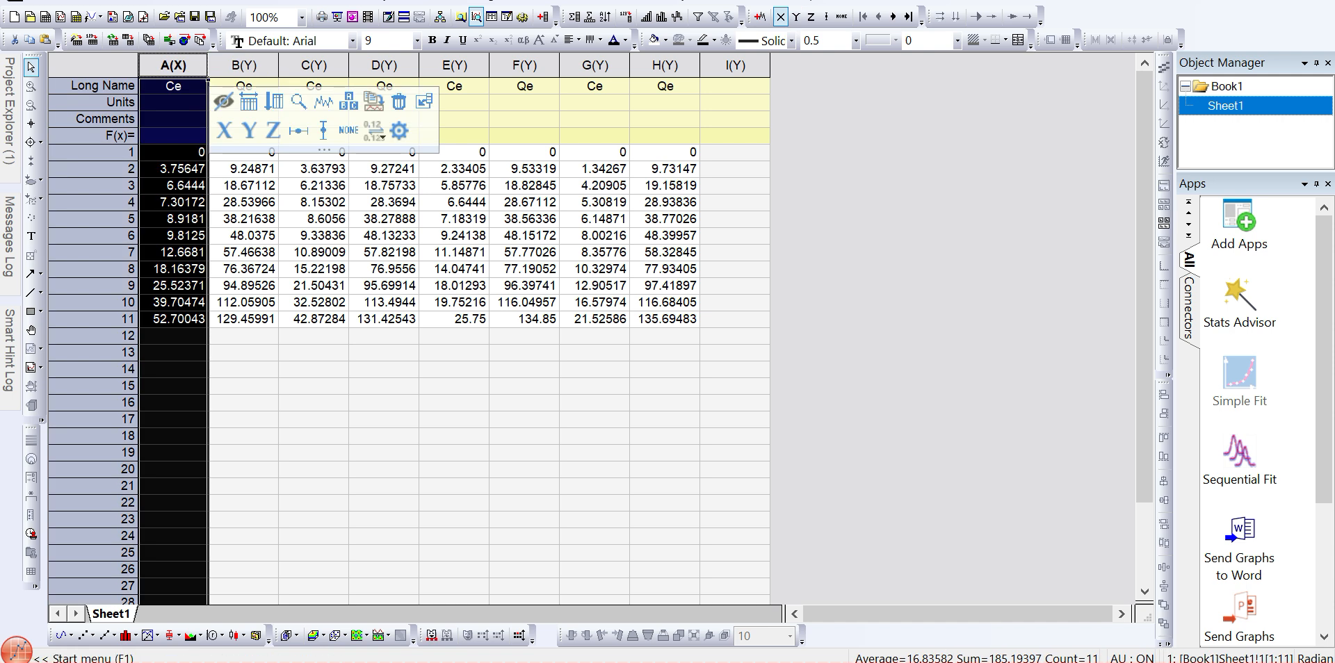
left_click(244, 66)
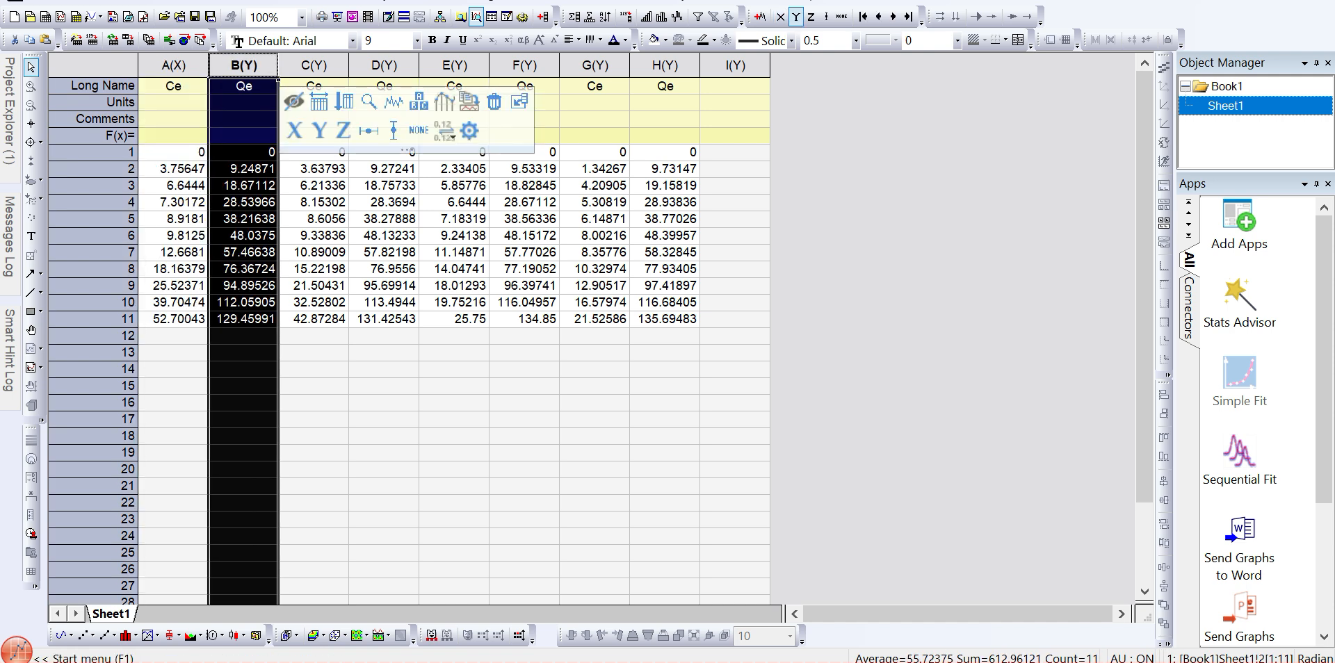
key("alt+Tab")
scroll(657, 406, "down", 4)
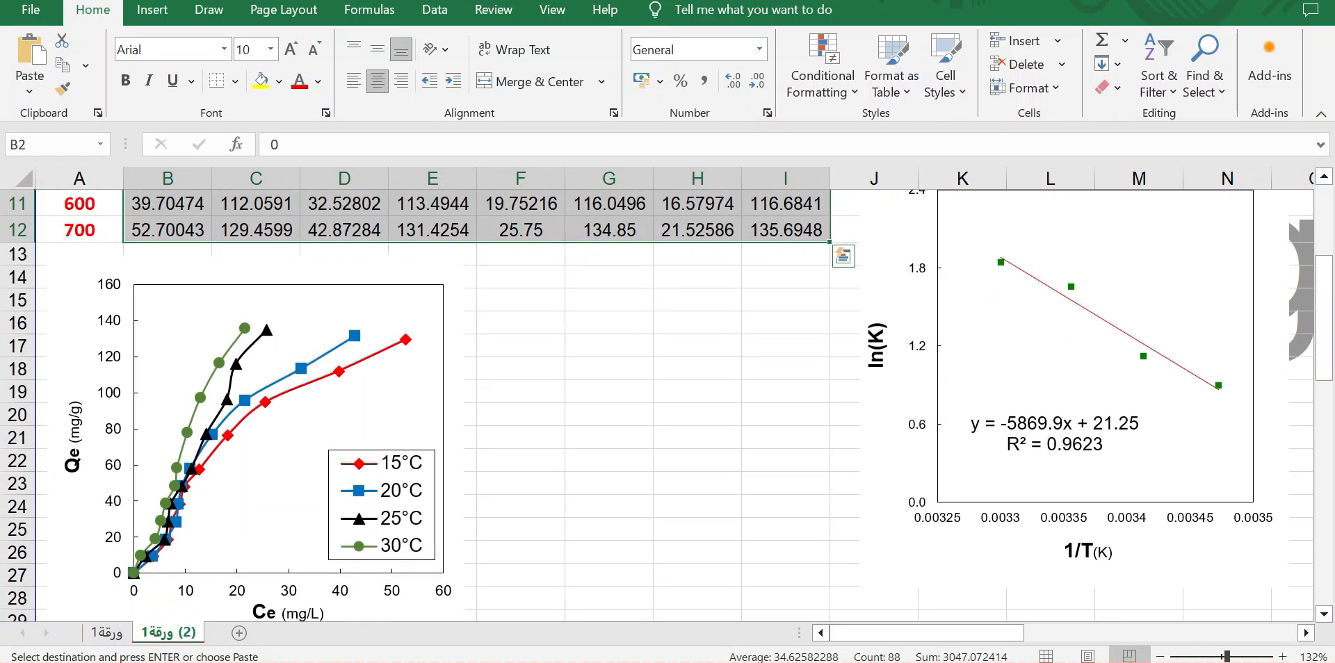
scroll(657, 394, "down", 2)
left_click(358, 241)
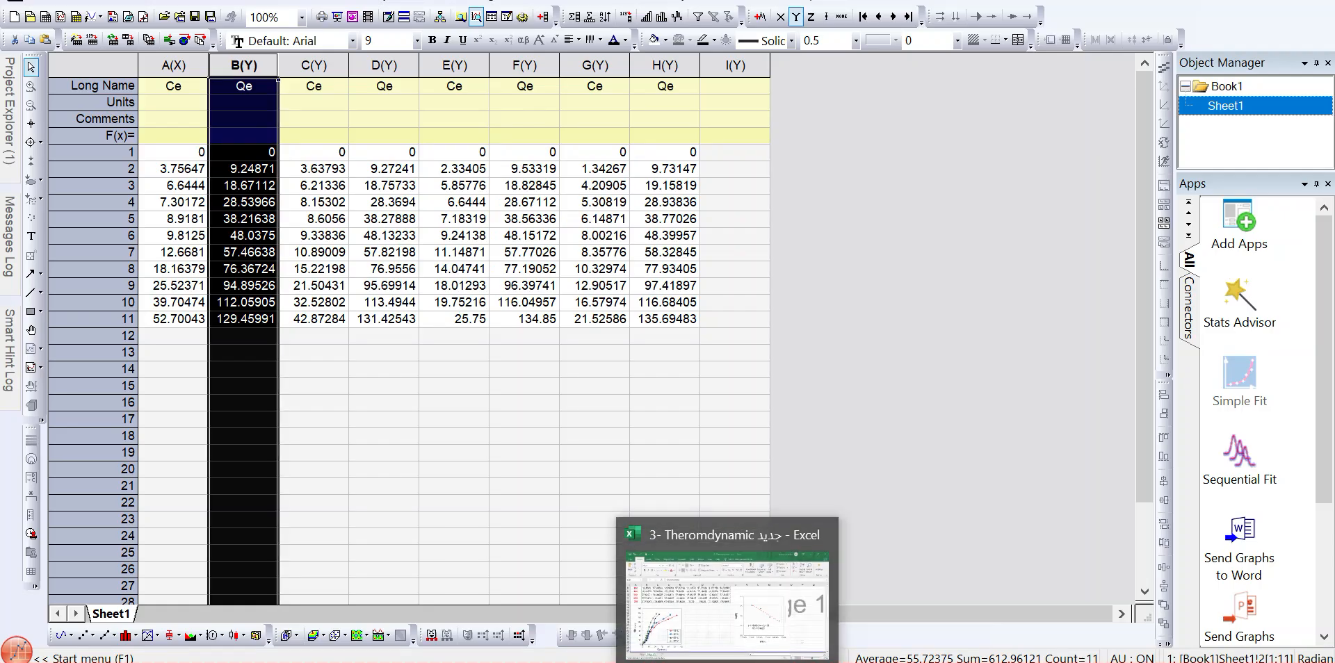
- Enter 10 oC as the comment of column B
left_click(243, 118)
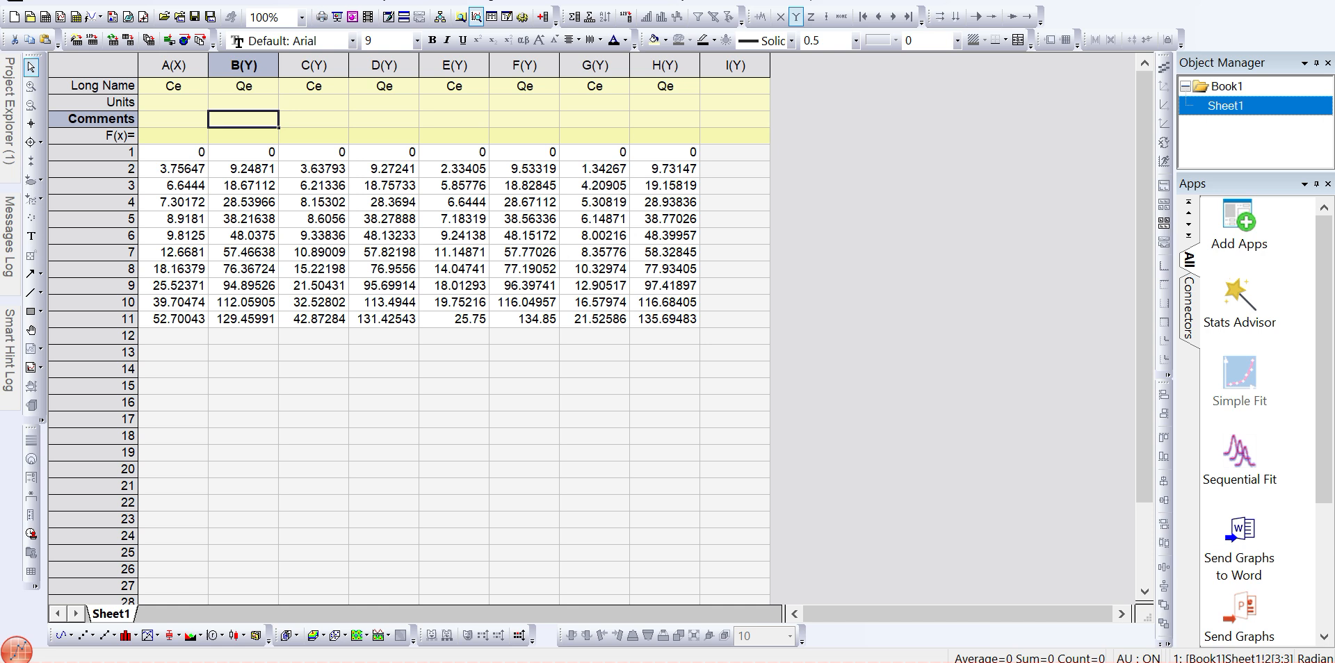
type("10 oC")
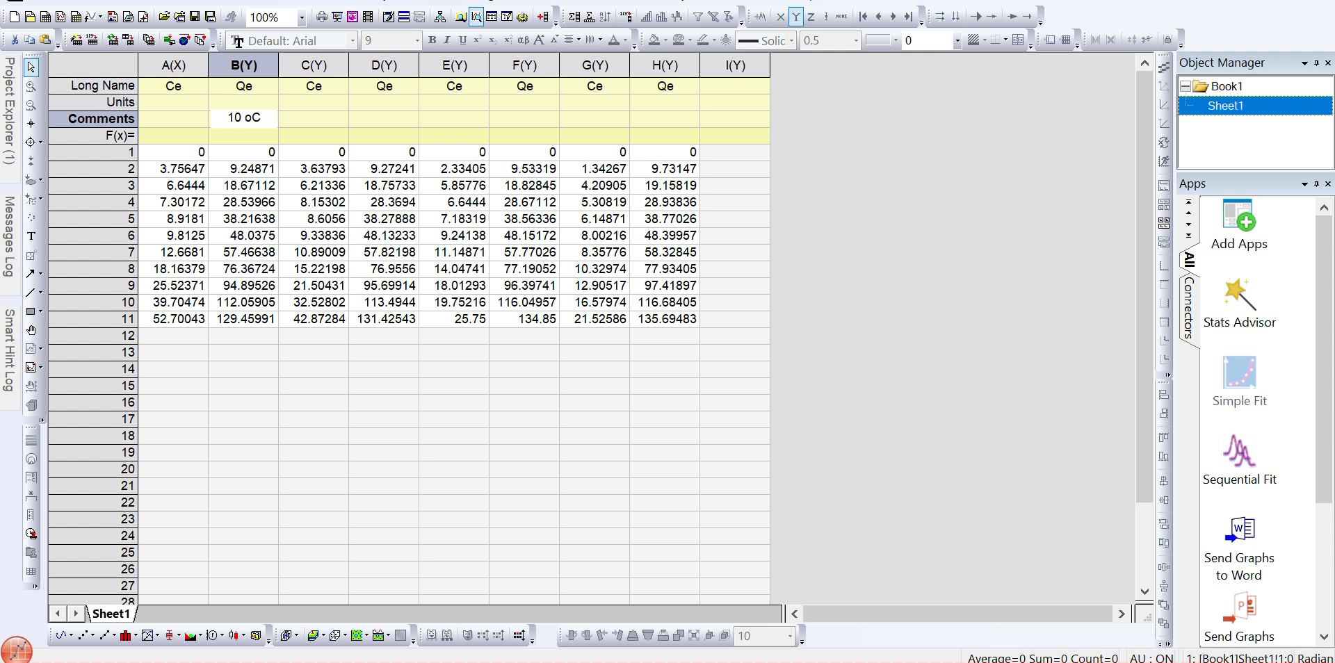
key("Right")
key("Right")
key("Left")
key("Left")
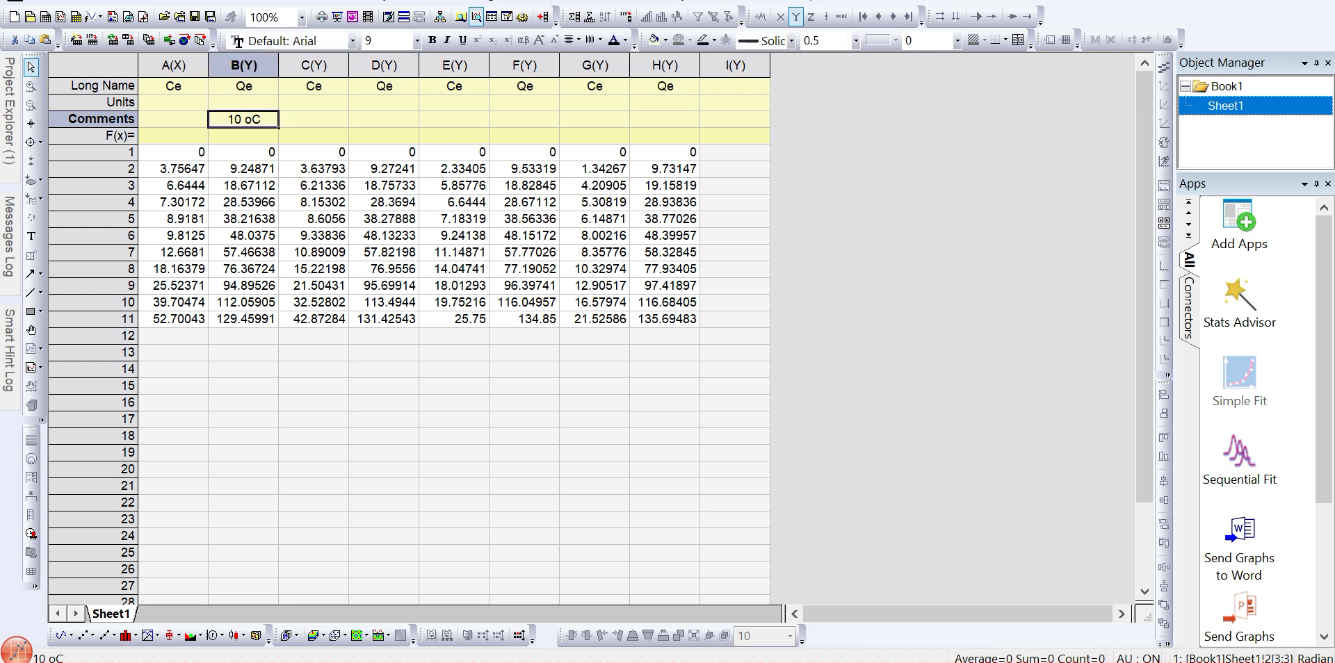
- Clear column B's comment and enter 10 oC as the comment of column A
key("F2")
key("BackSpace")
key("Return")
key("Left")
key("Up")
type("10 ")
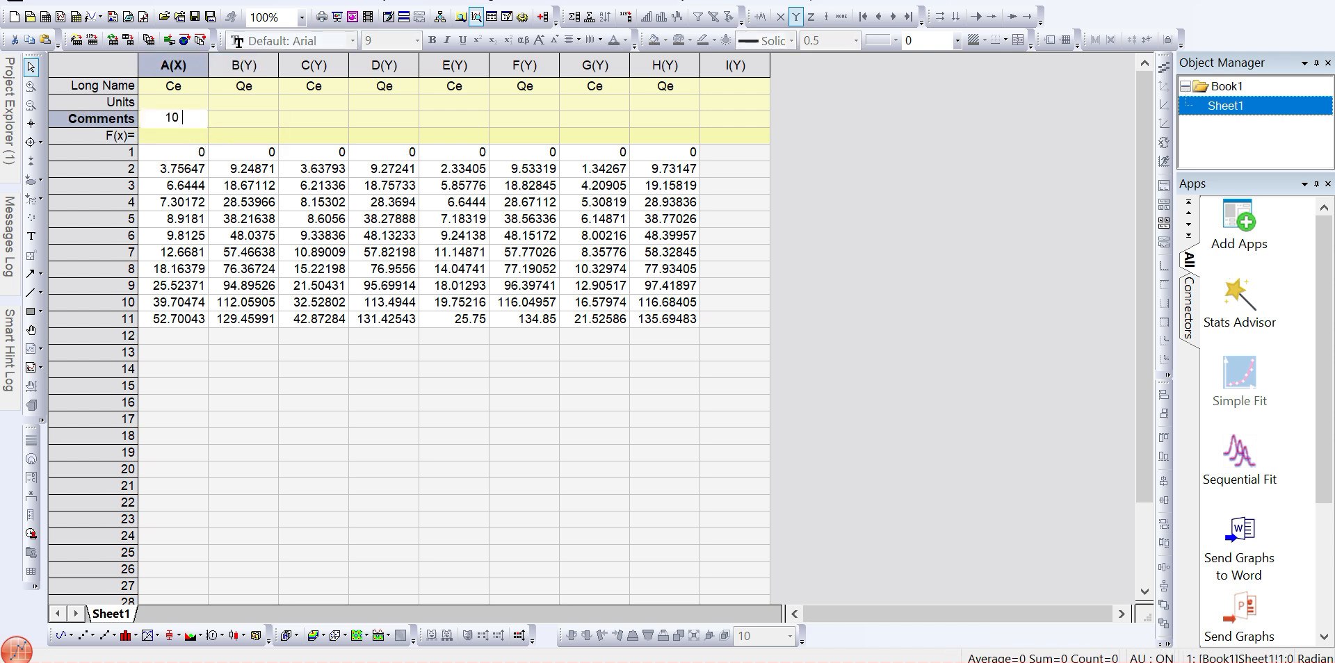
type("o")
key("Tab")
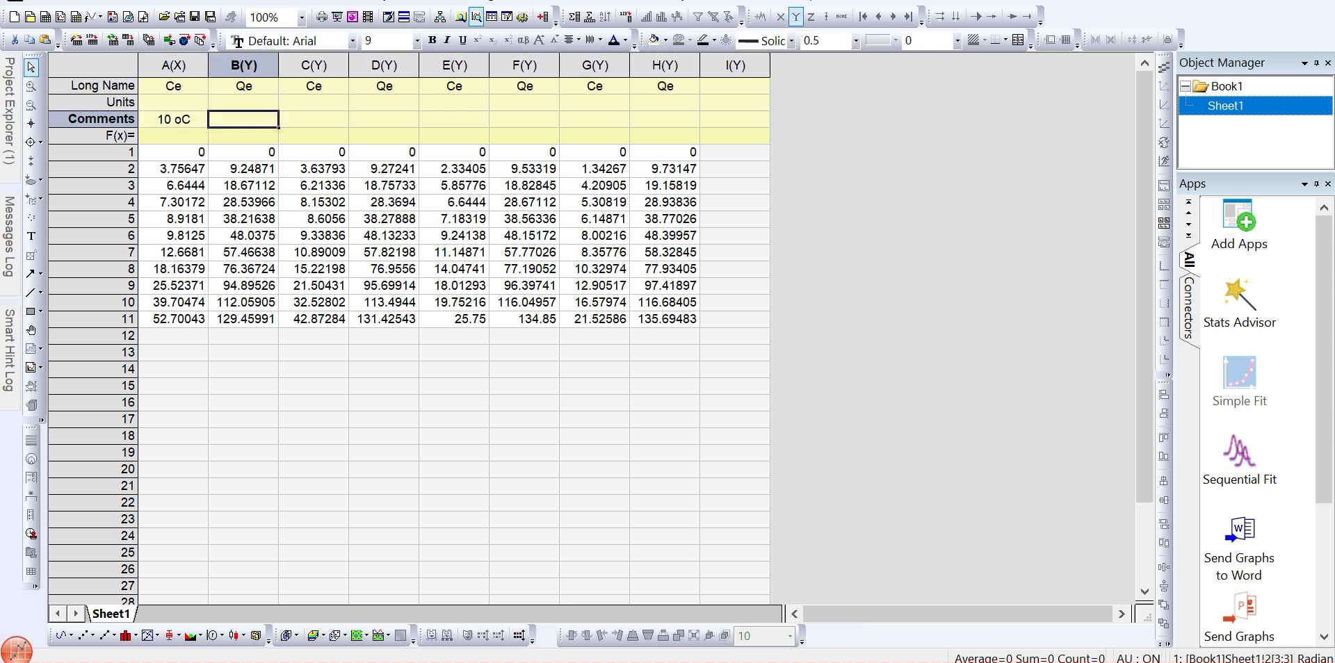
- Enter 20 oC, 25 oC and 30 oC as the comments of columns C, E and G
key("Tab")
type("20o")
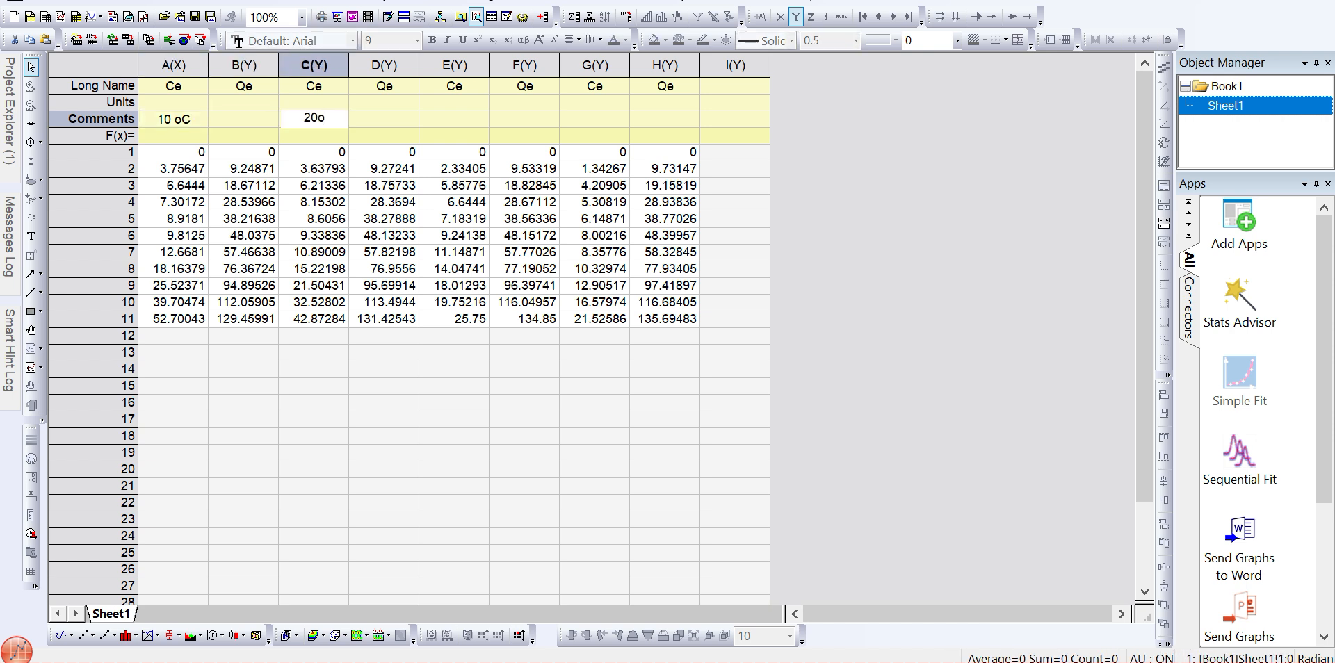
key("BackSpace")
type("oC")
key("Tab")
key("Tab")
type("25")
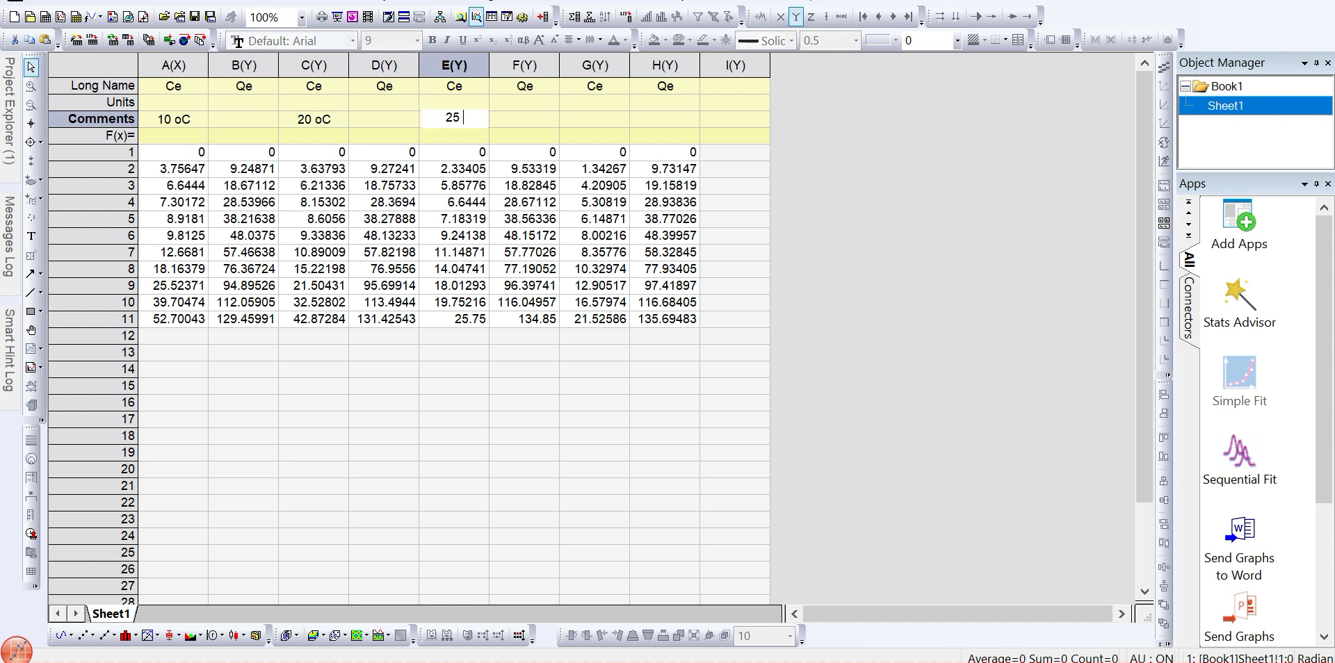
type(" oC")
key("Tab")
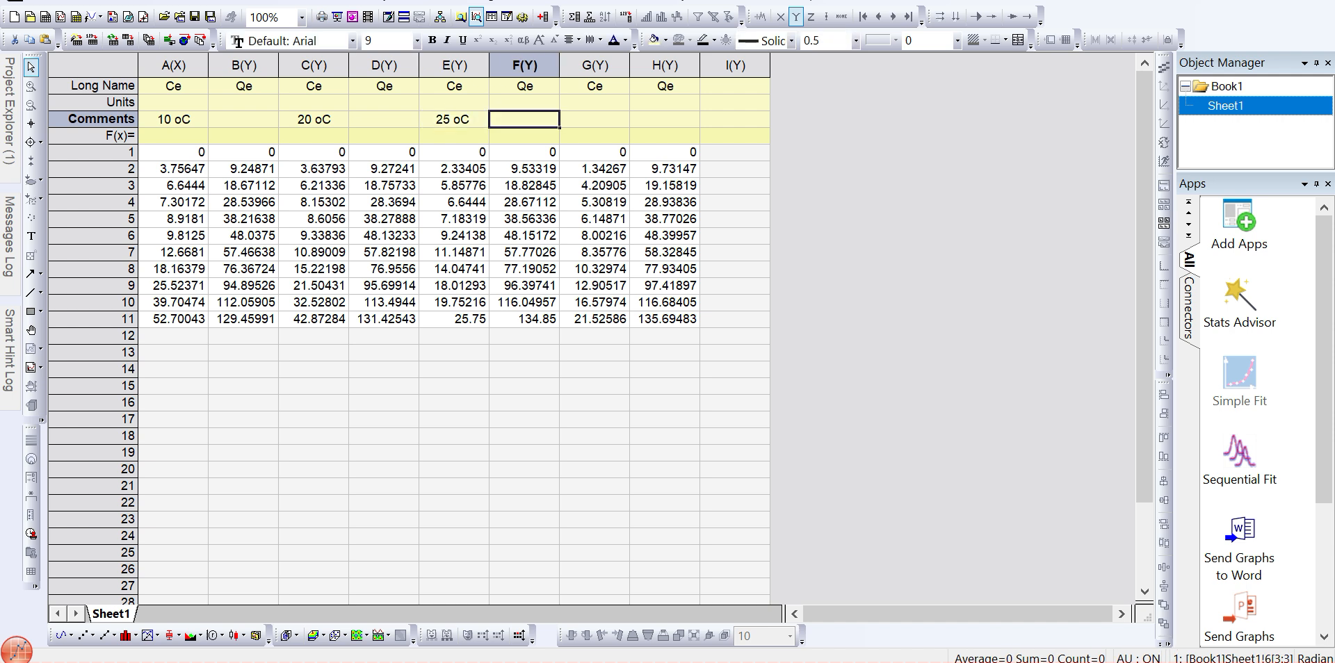
key("Tab")
type("30")
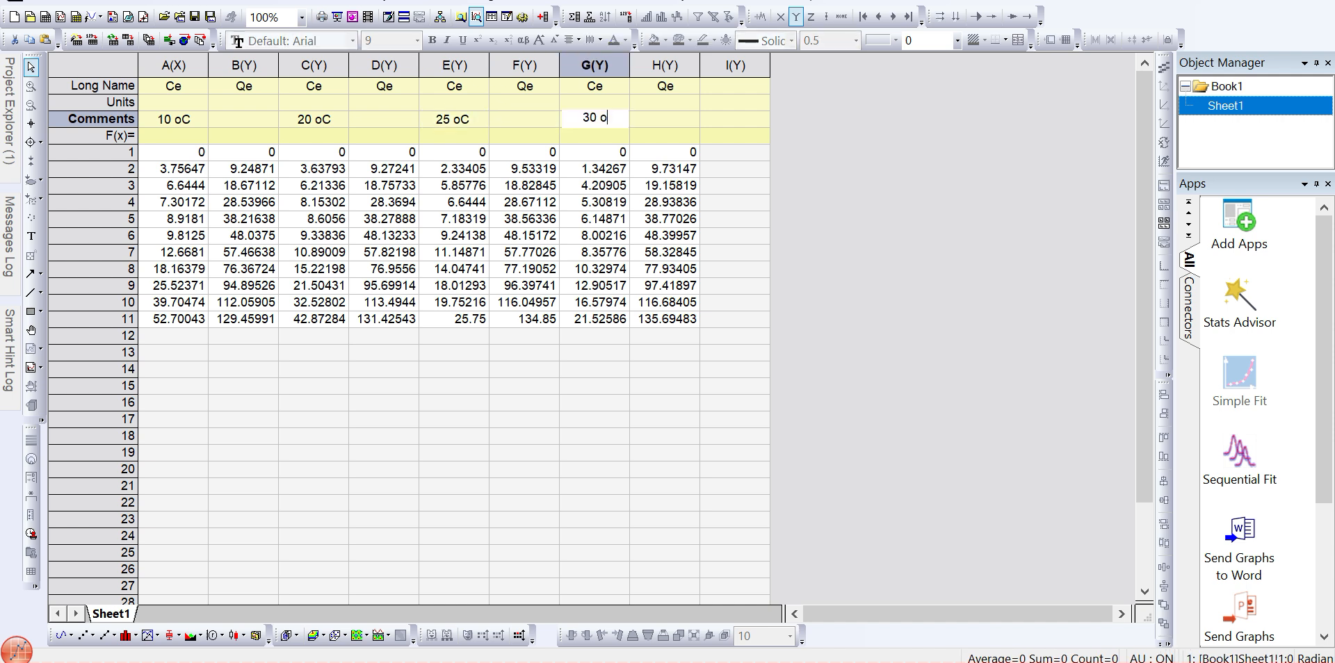
type("  oC")
key("Return")
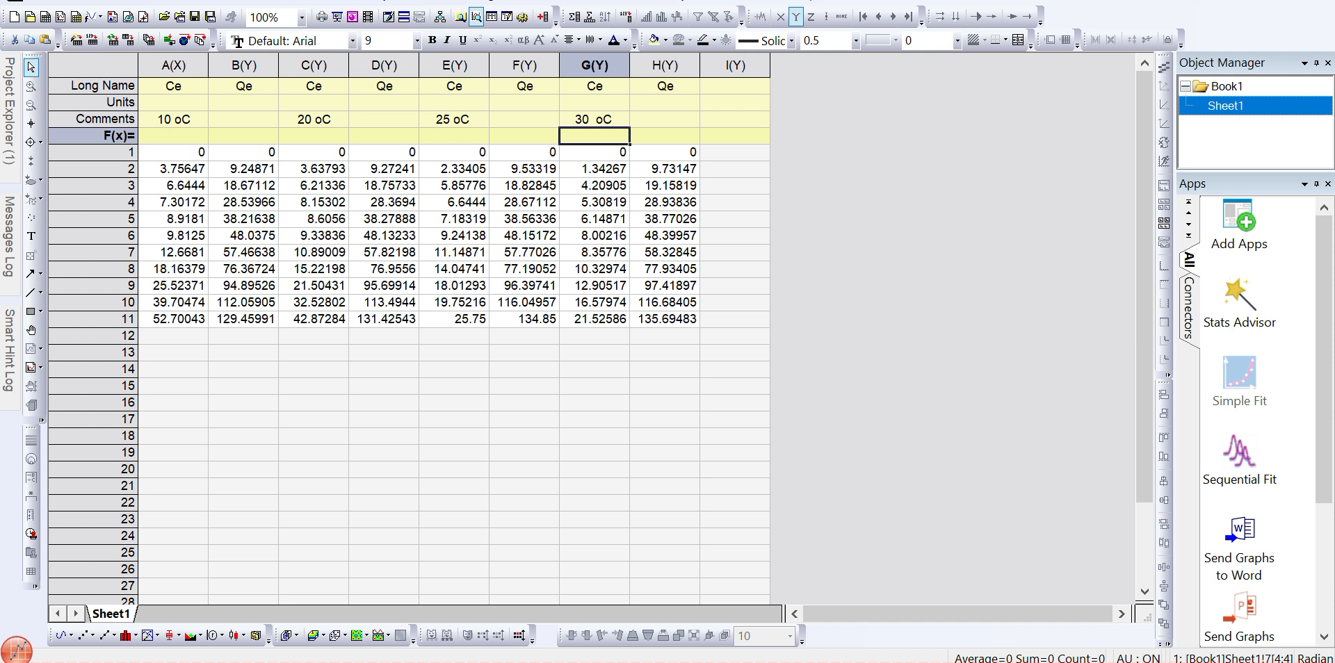
- Set column C as an X column
left_click(173, 66)
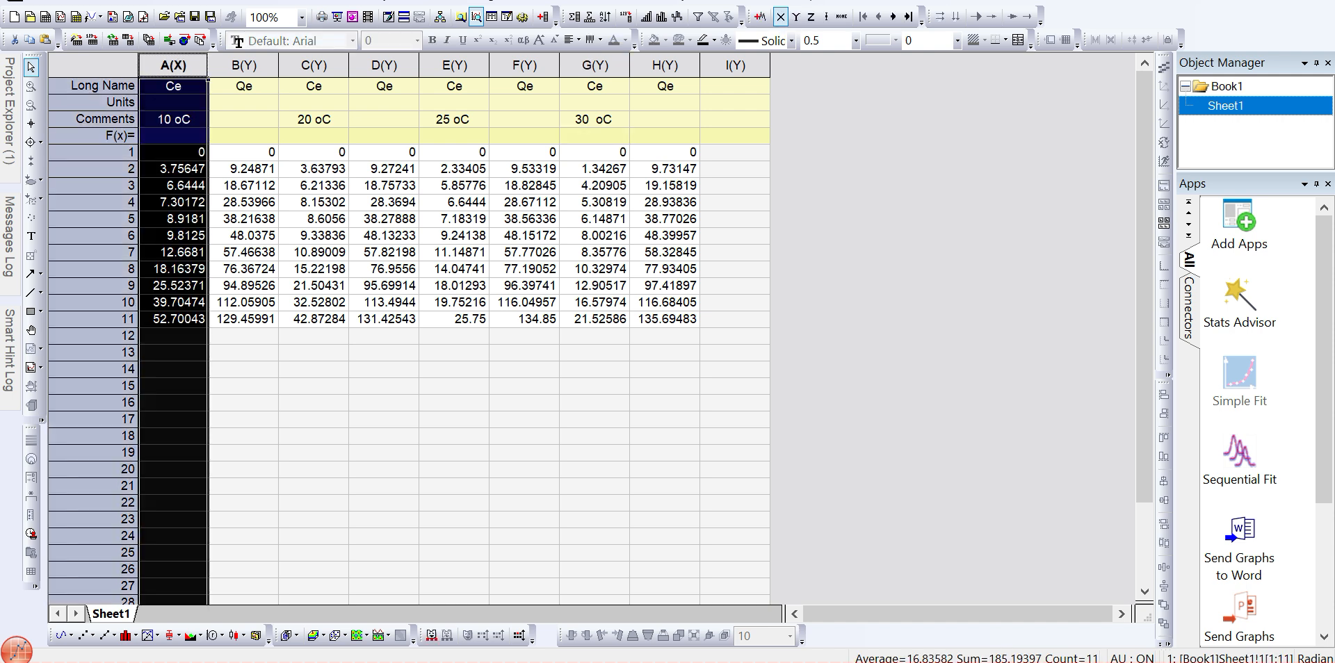
left_click_drag(173, 66, 244, 65)
left_click(244, 65)
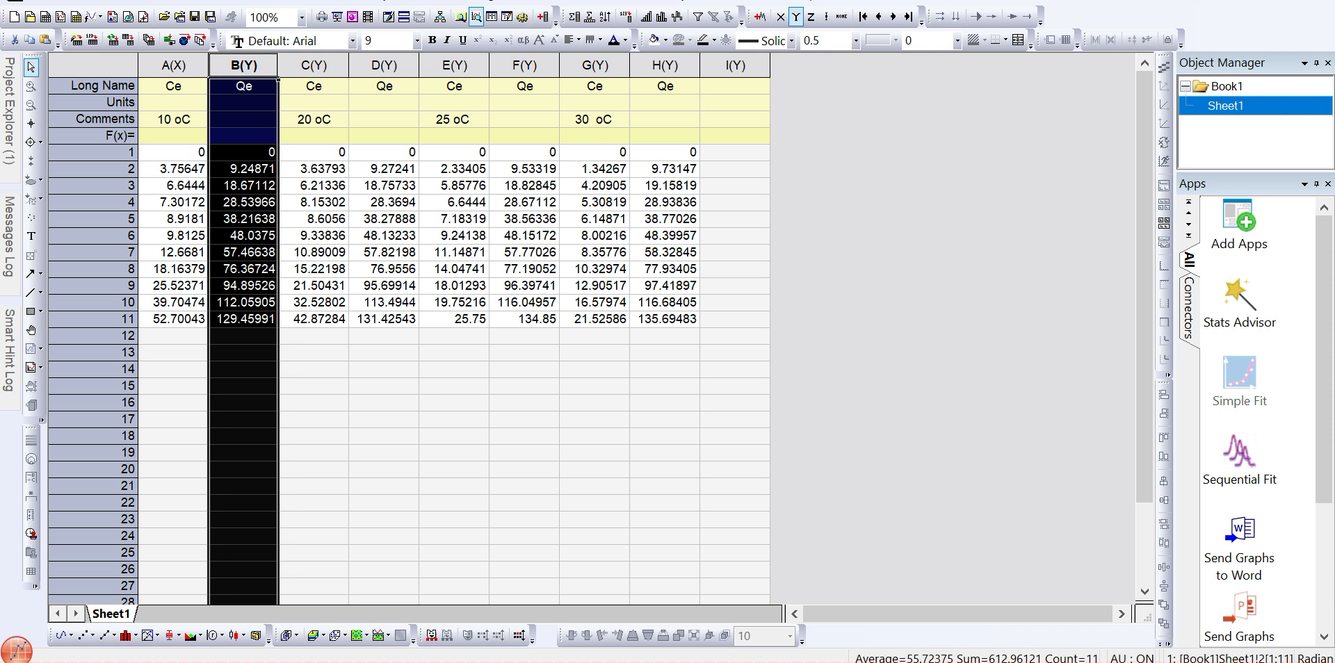
left_click(313, 65)
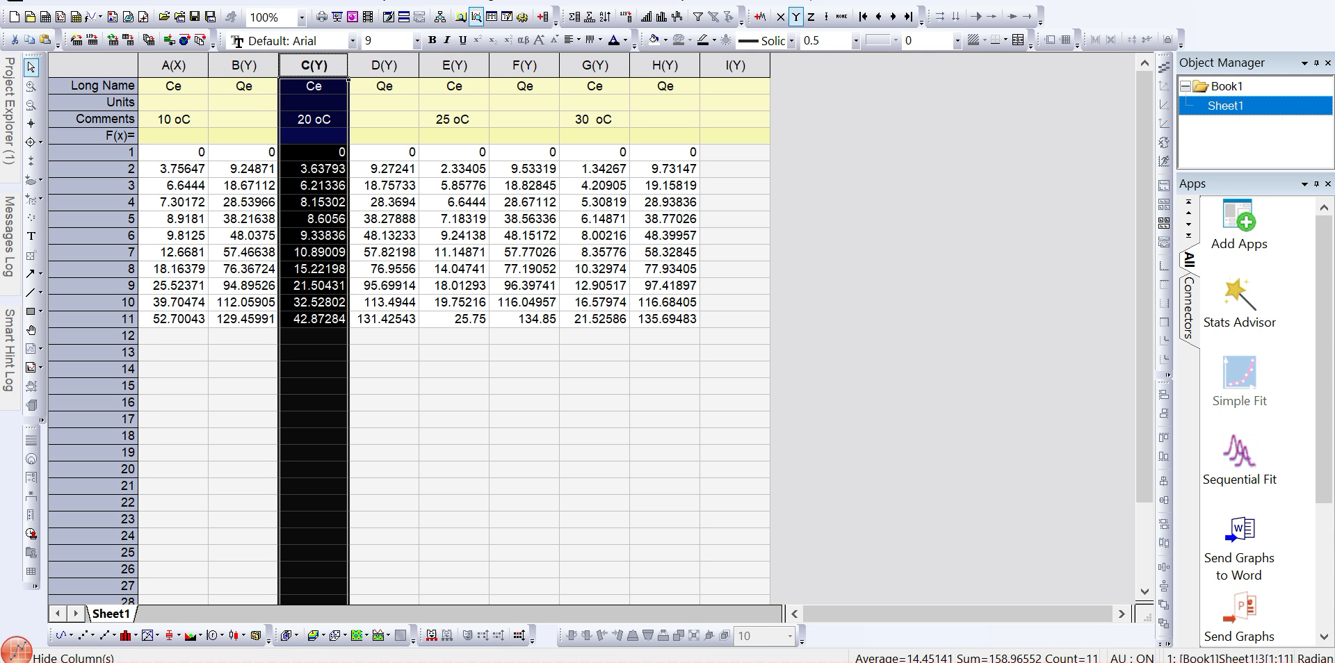
right_click(316, 69)
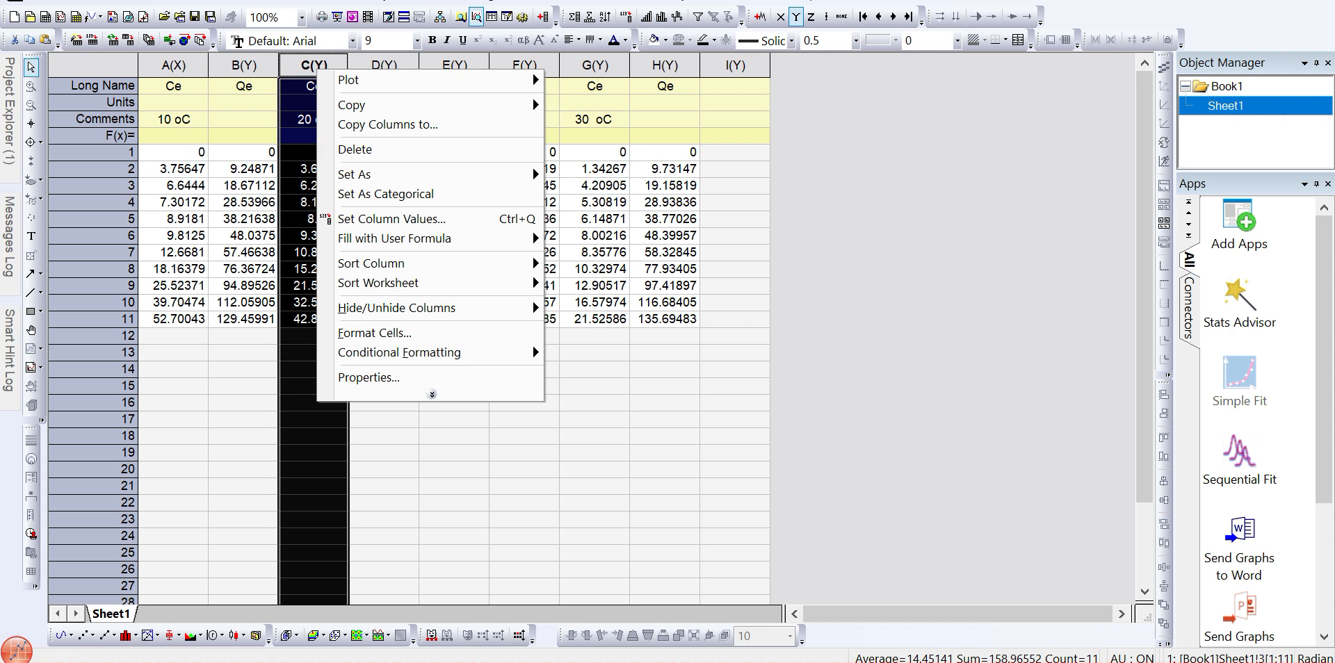
mouse_move(361, 174)
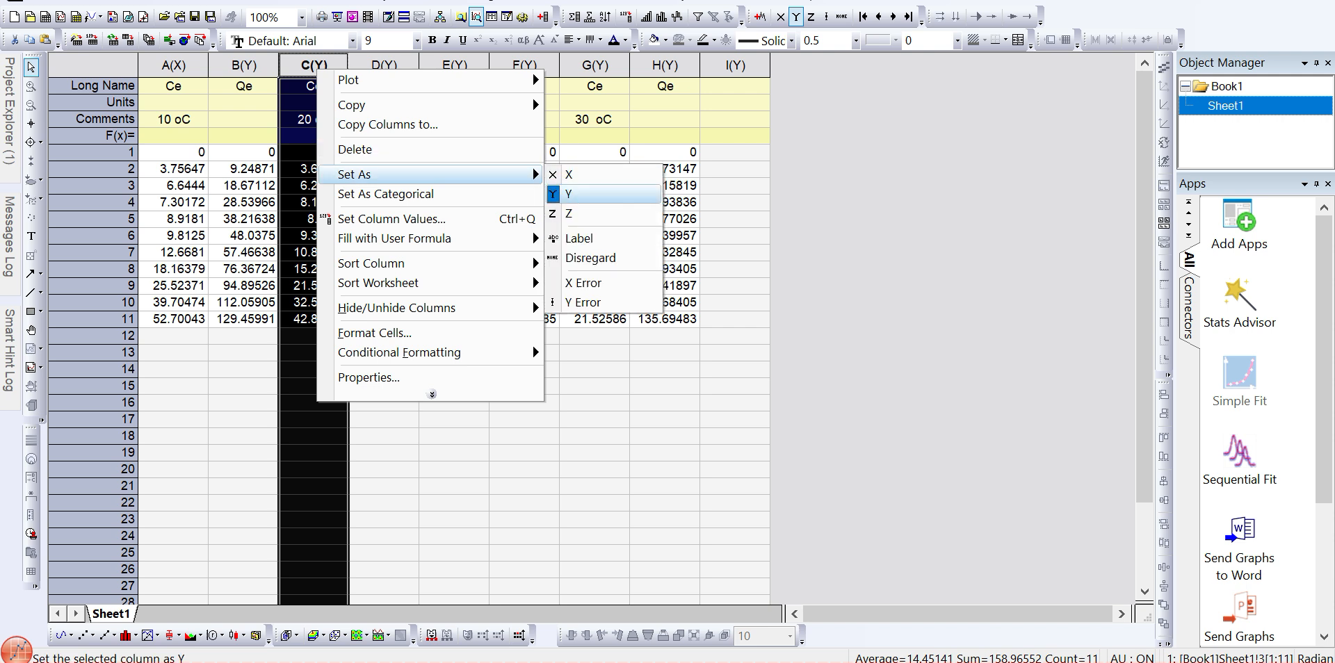
left_click(577, 174)
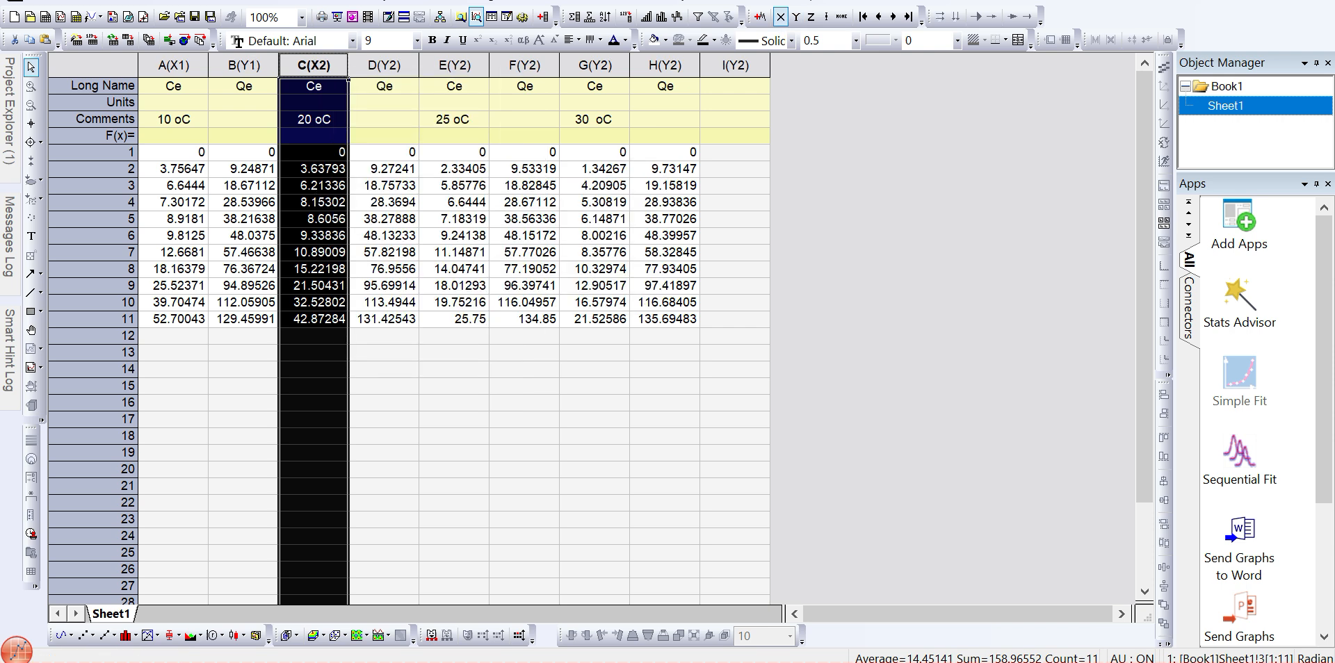
- Set column E as an X column
left_click(454, 119)
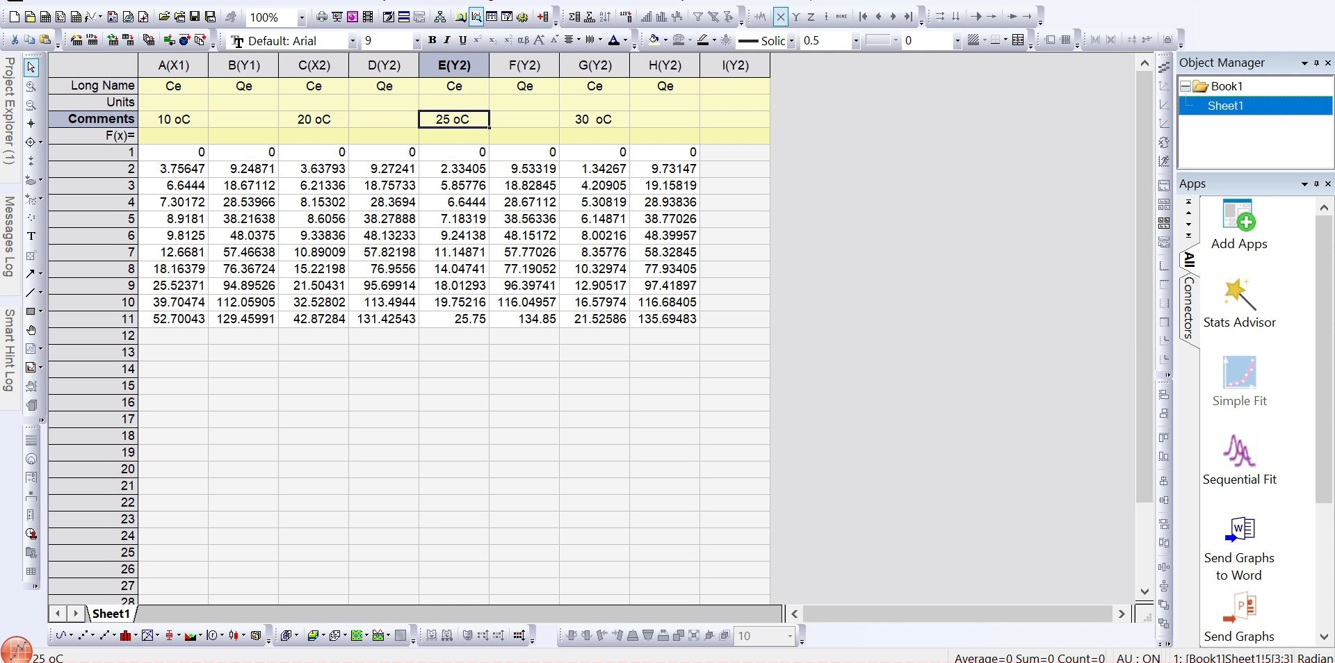
left_click_drag(313, 65, 384, 65)
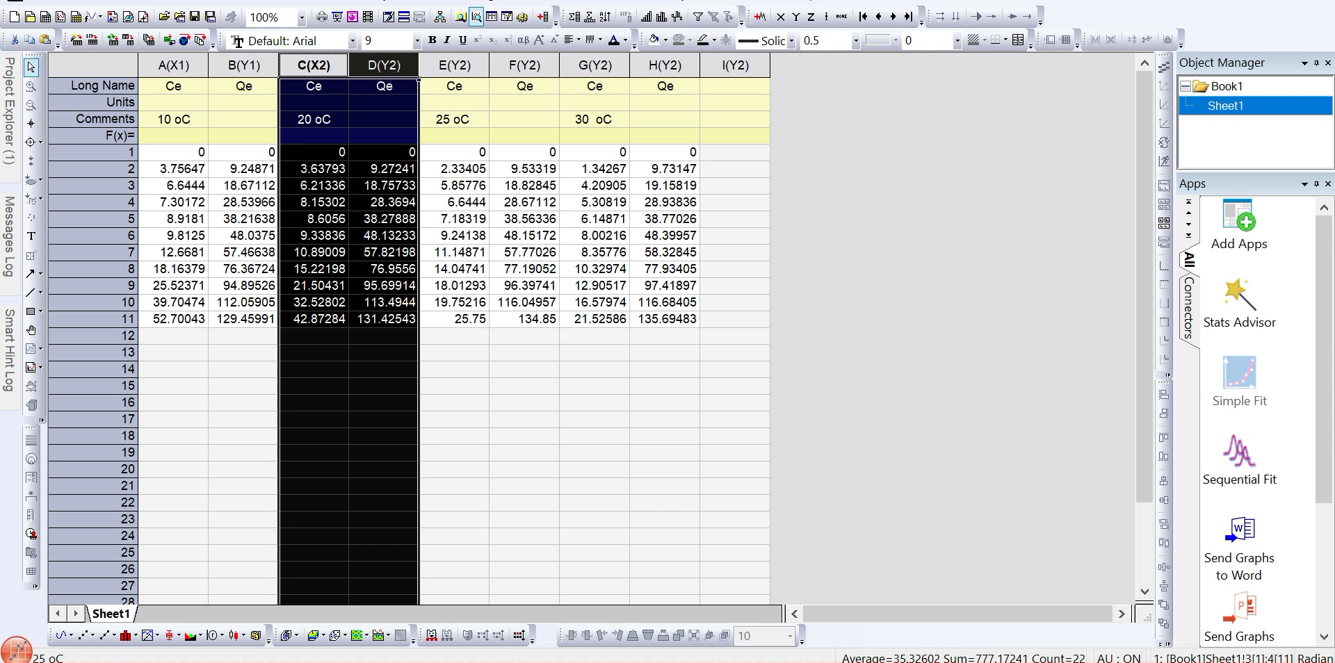
left_click_drag(174, 65, 244, 65)
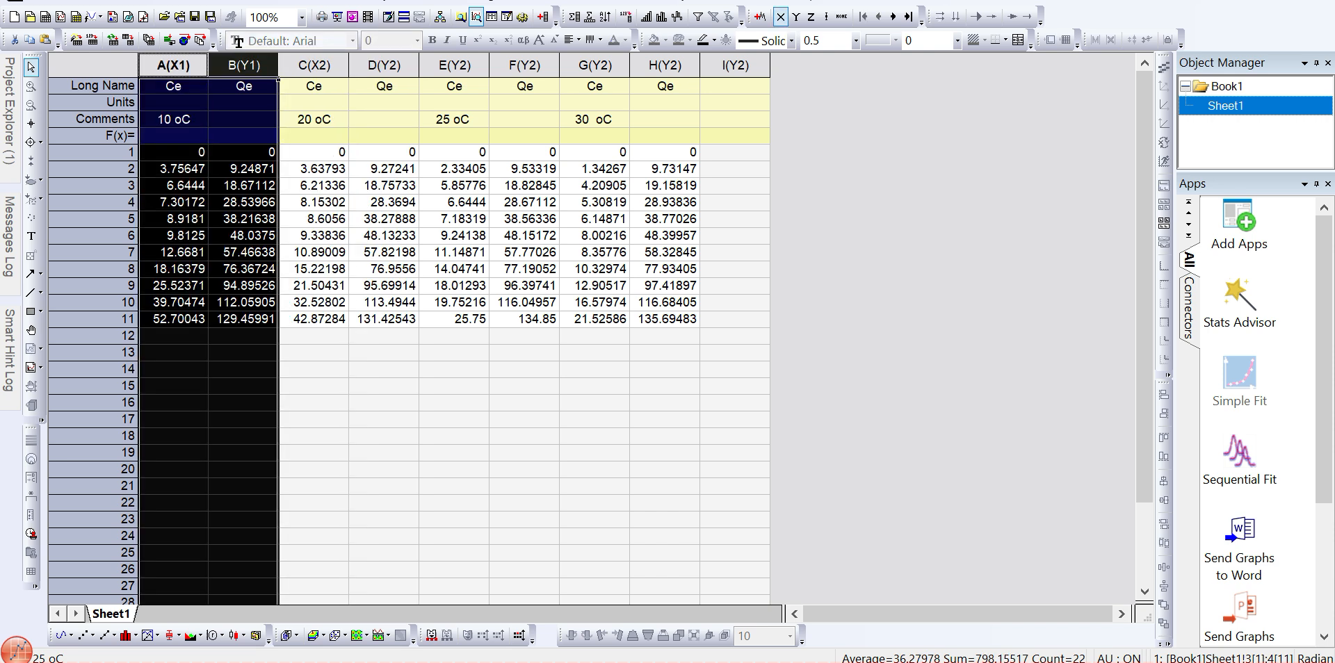
left_click(454, 65)
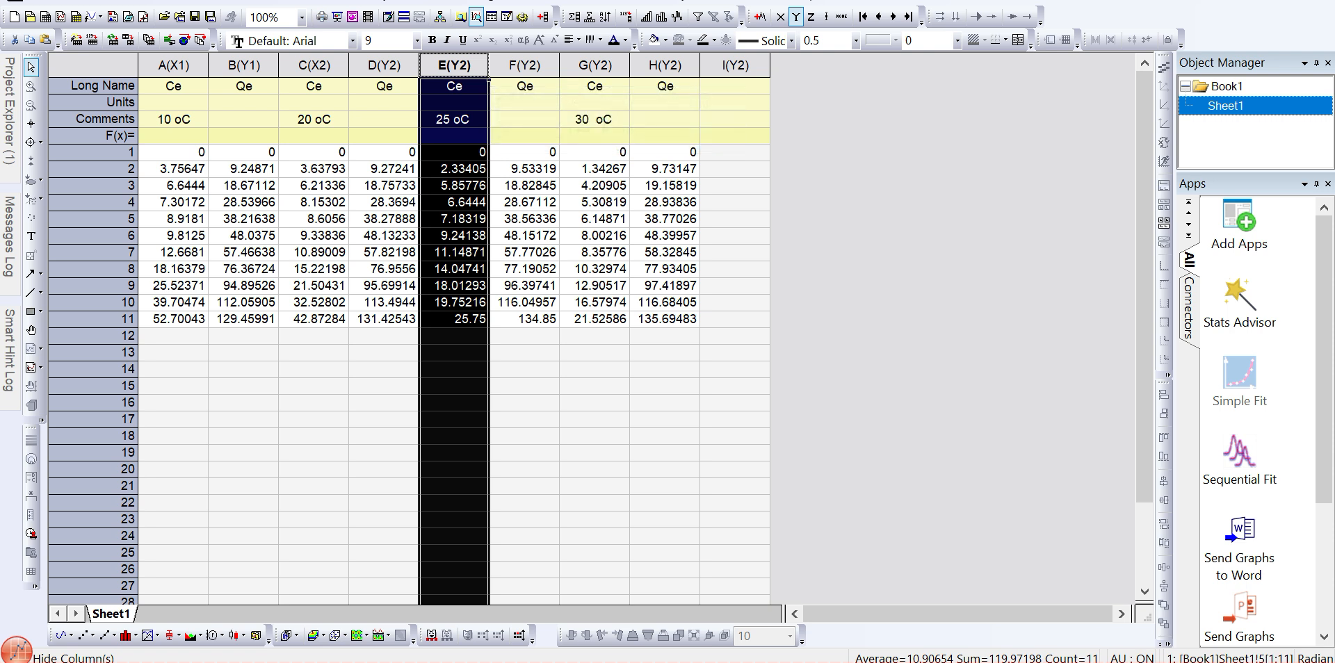
right_click(455, 75)
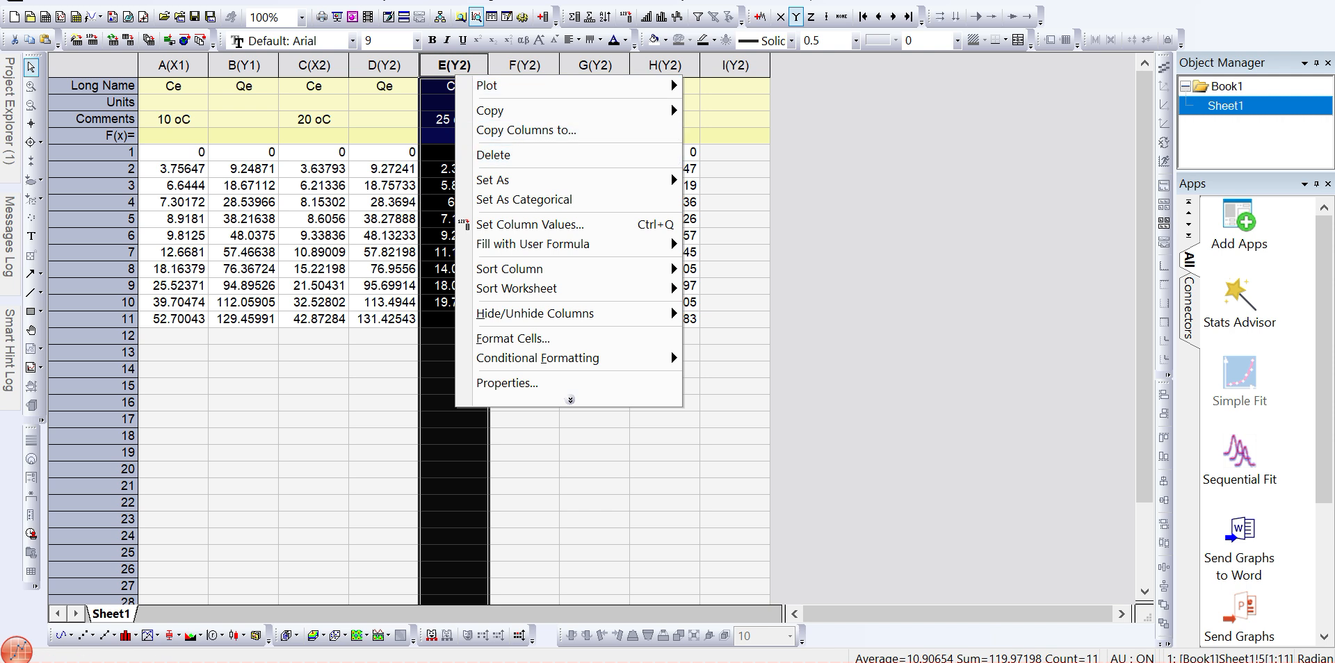
mouse_move(487, 180)
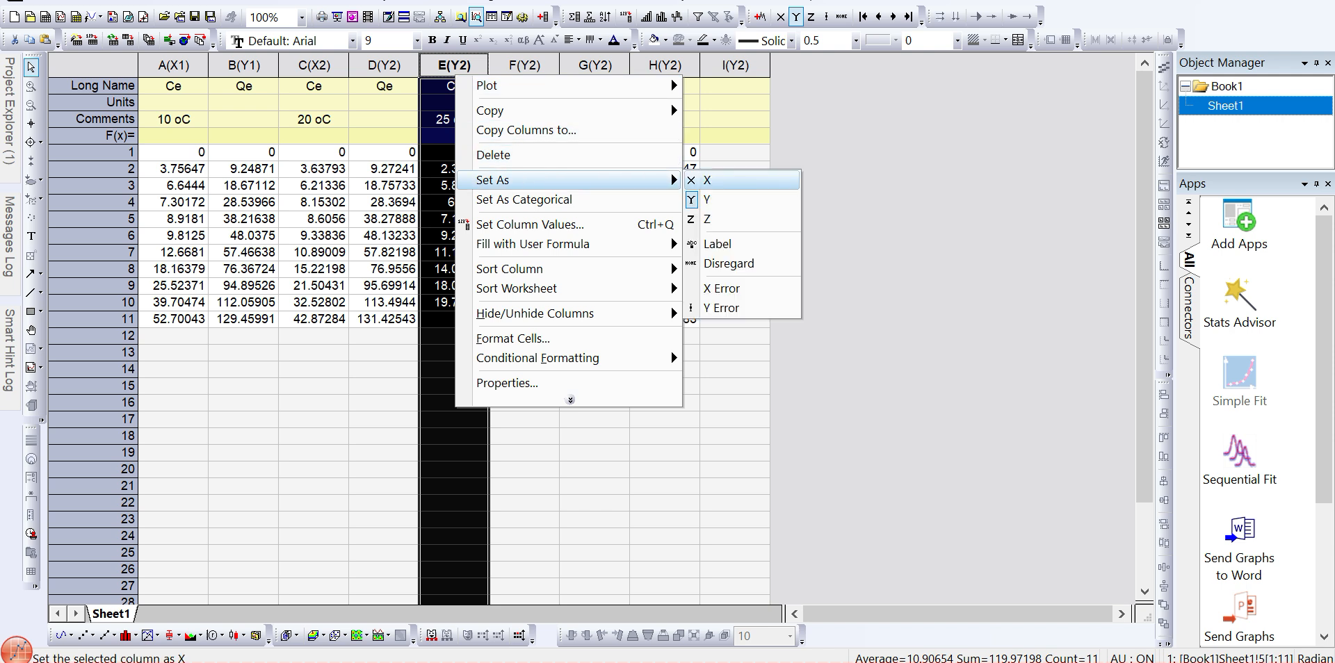
left_click(716, 180)
- Set column G as an X column
left_click(453, 86)
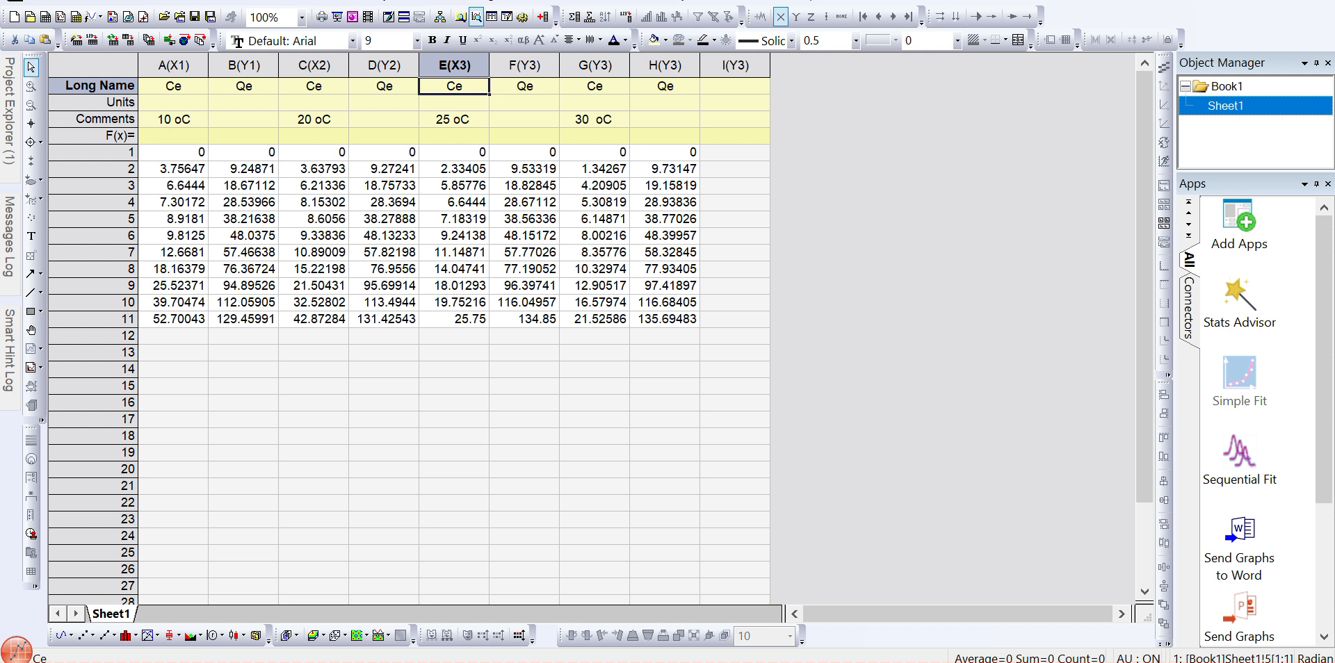
left_click_drag(453, 65, 525, 65)
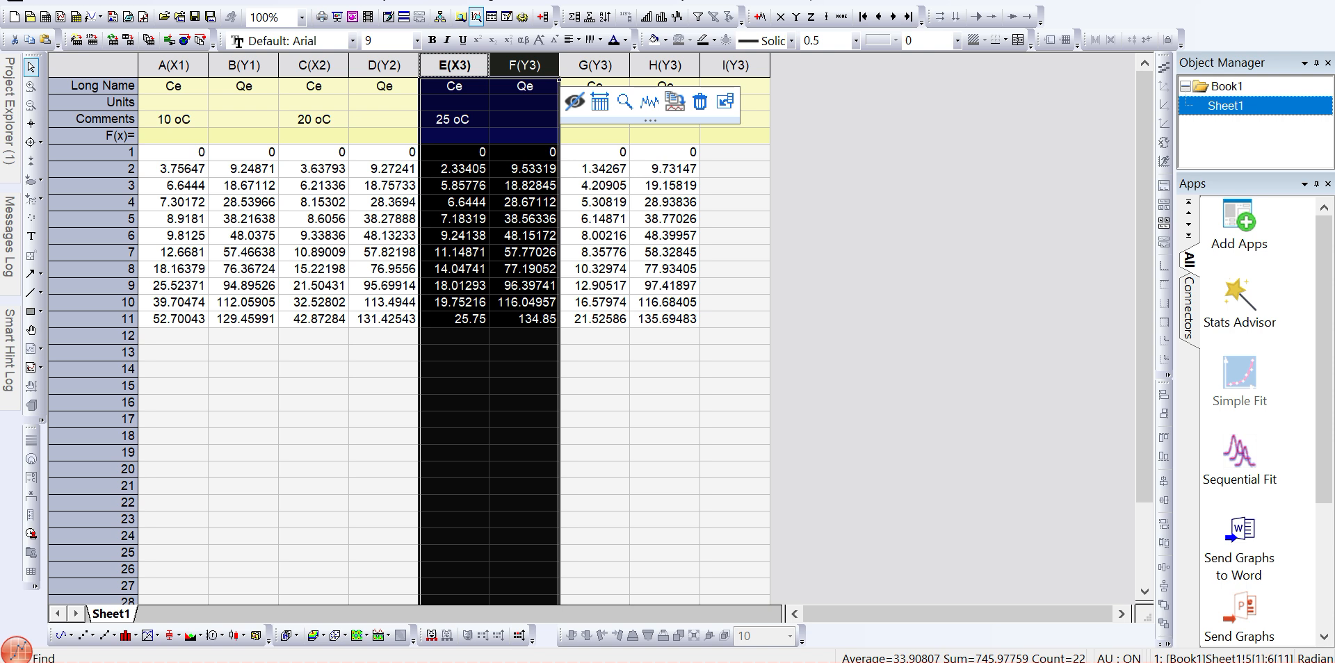
left_click(595, 65)
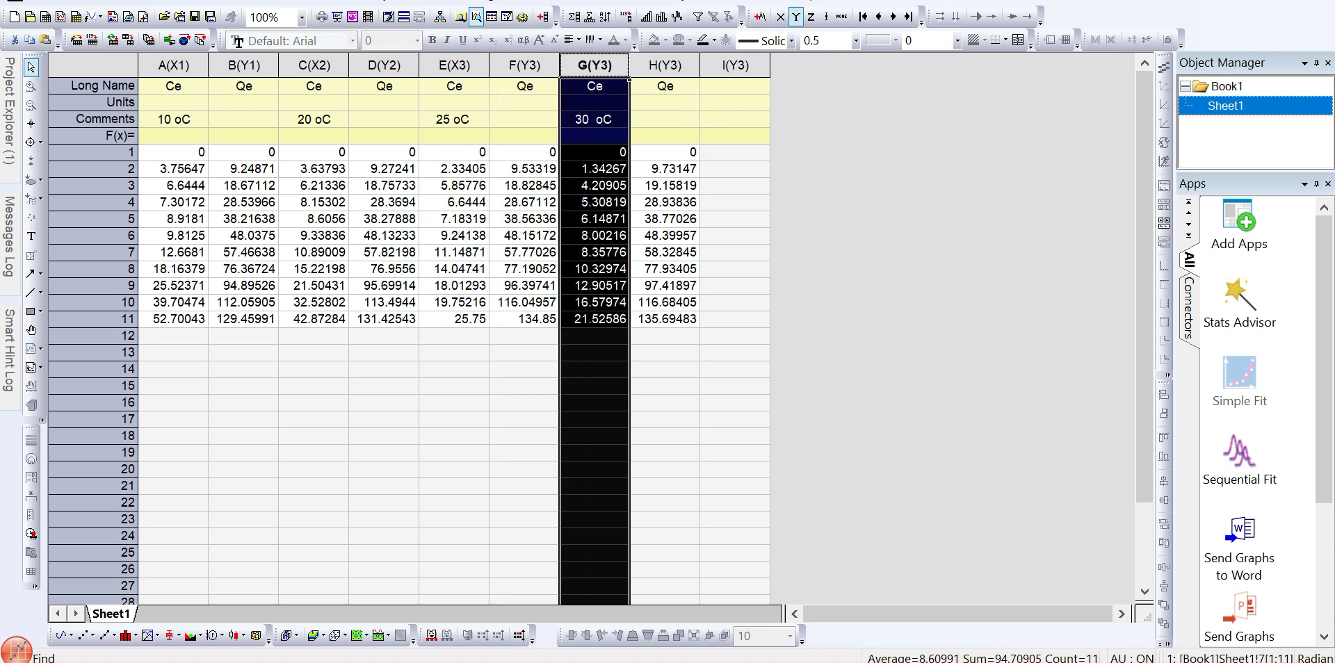
right_click(588, 67)
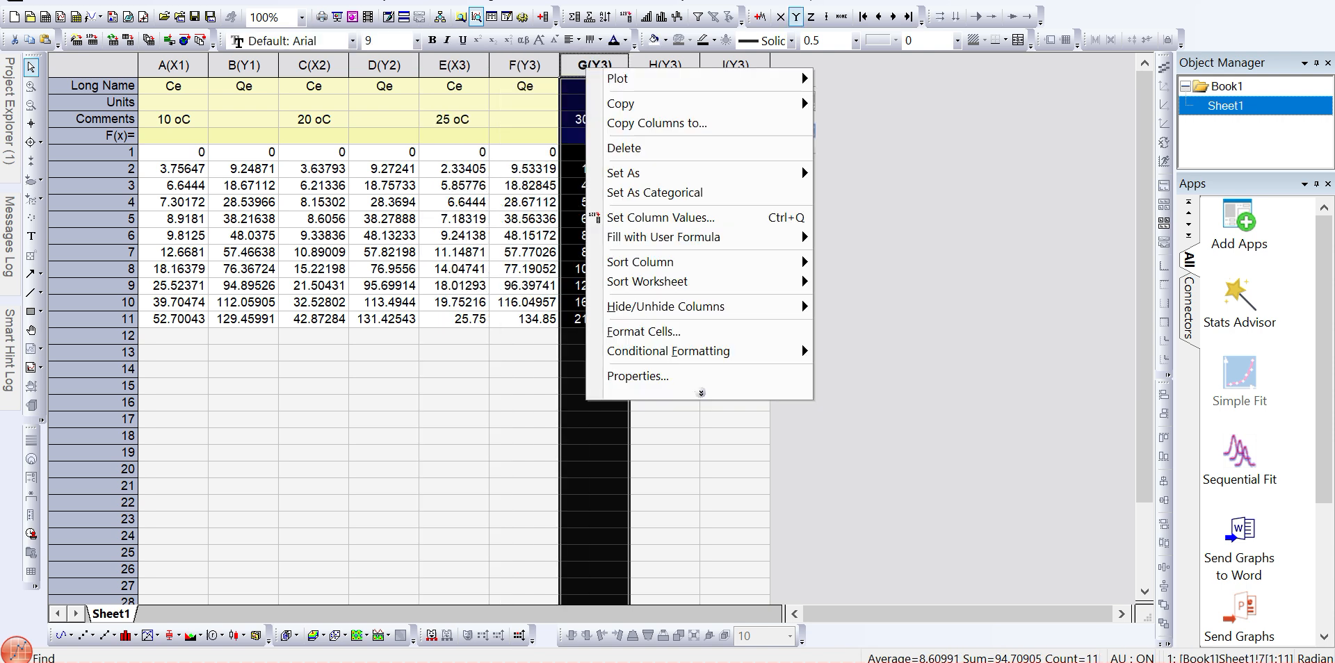
mouse_move(640, 173)
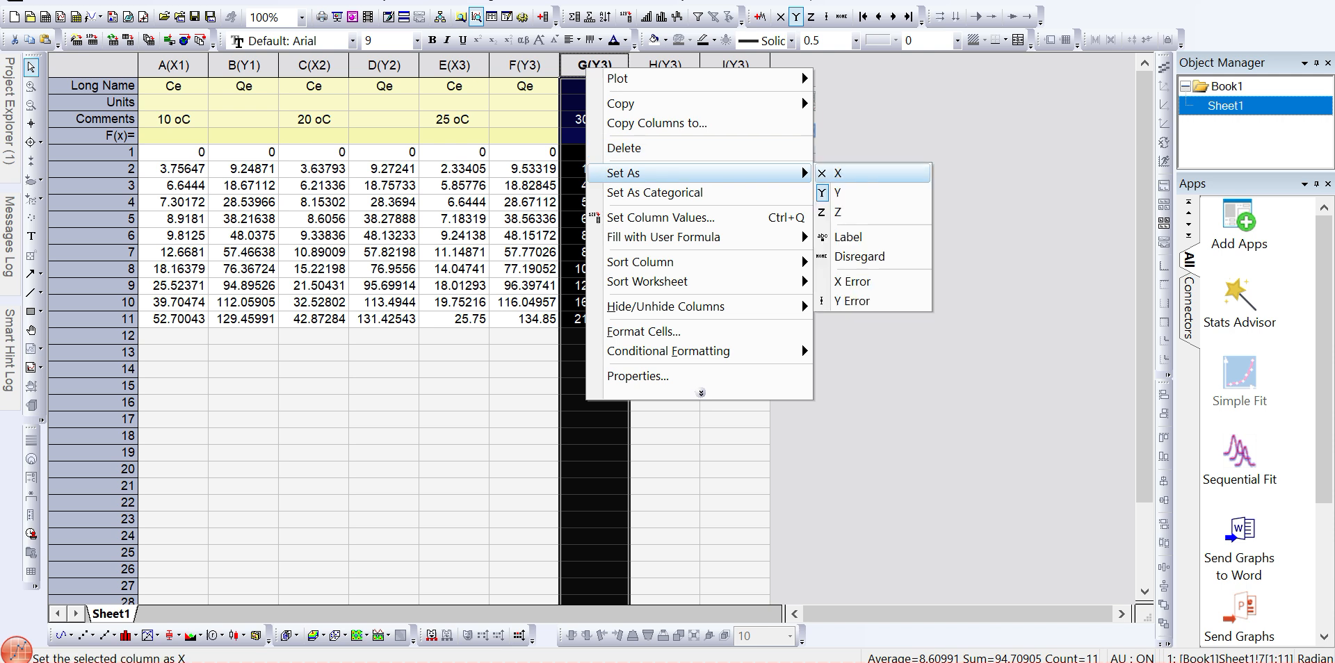
left_click(862, 173)
- Delete the empty column I from the worksheet
left_click(734, 135)
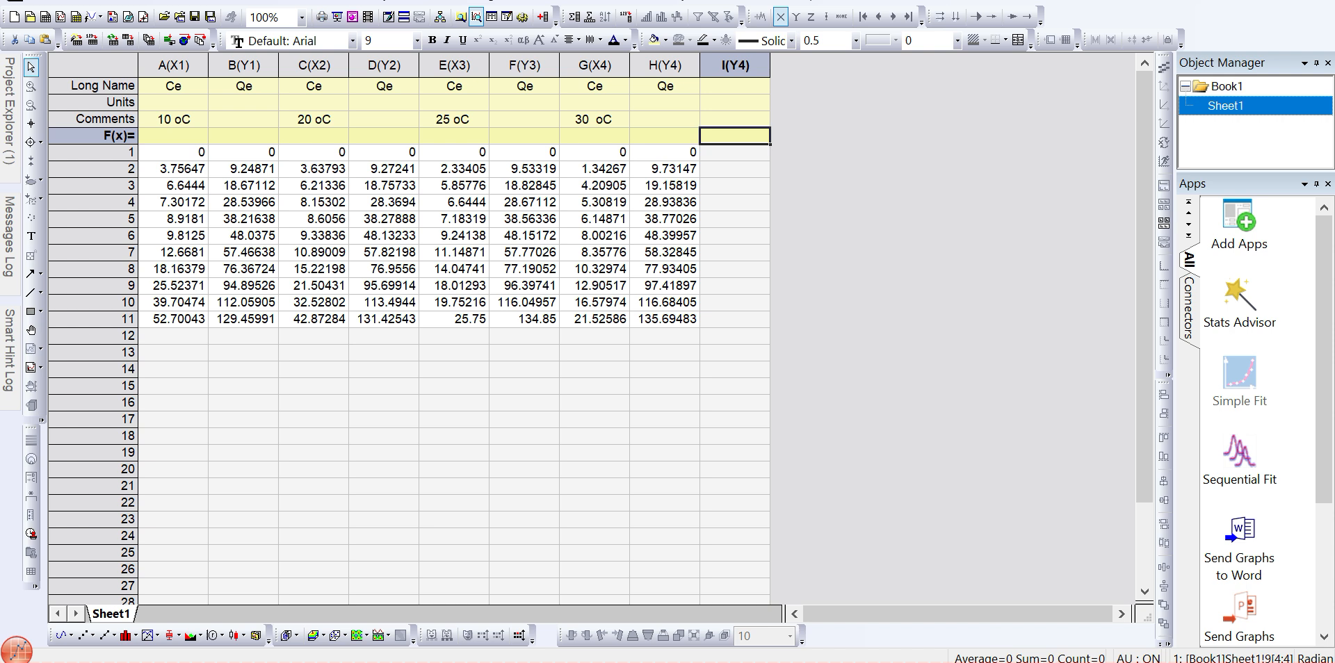
left_click(735, 66)
right_click(734, 94)
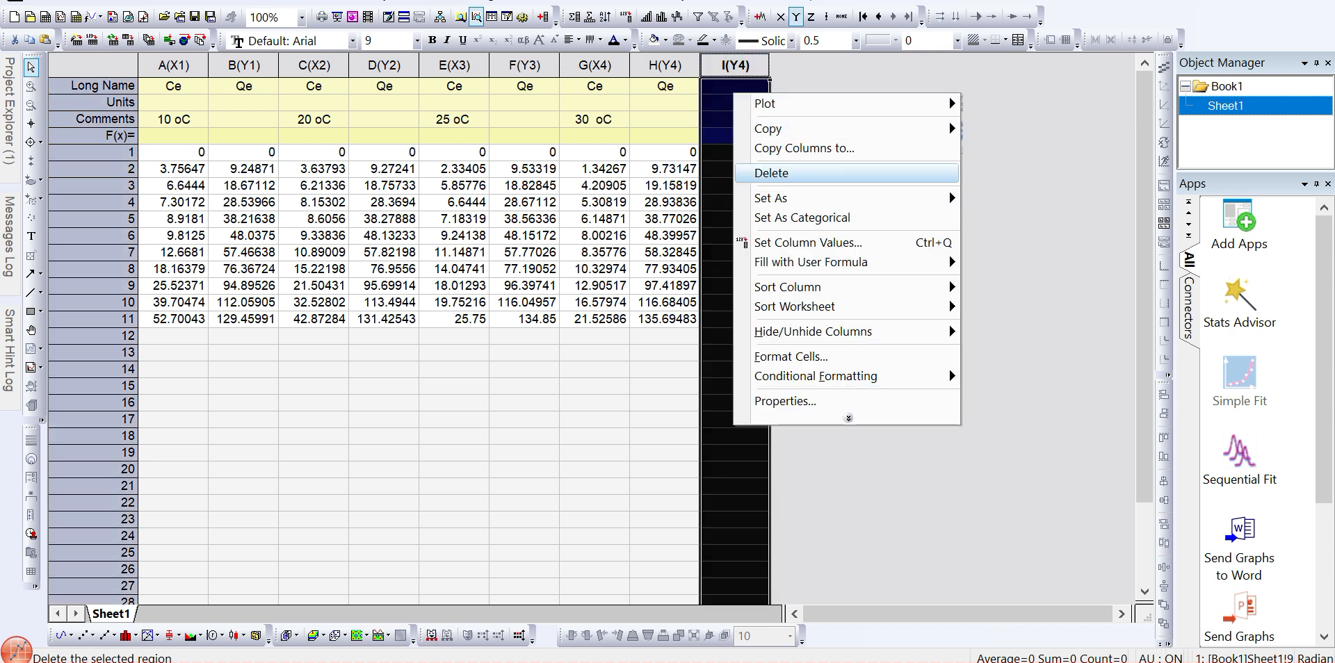
left_click(772, 173)
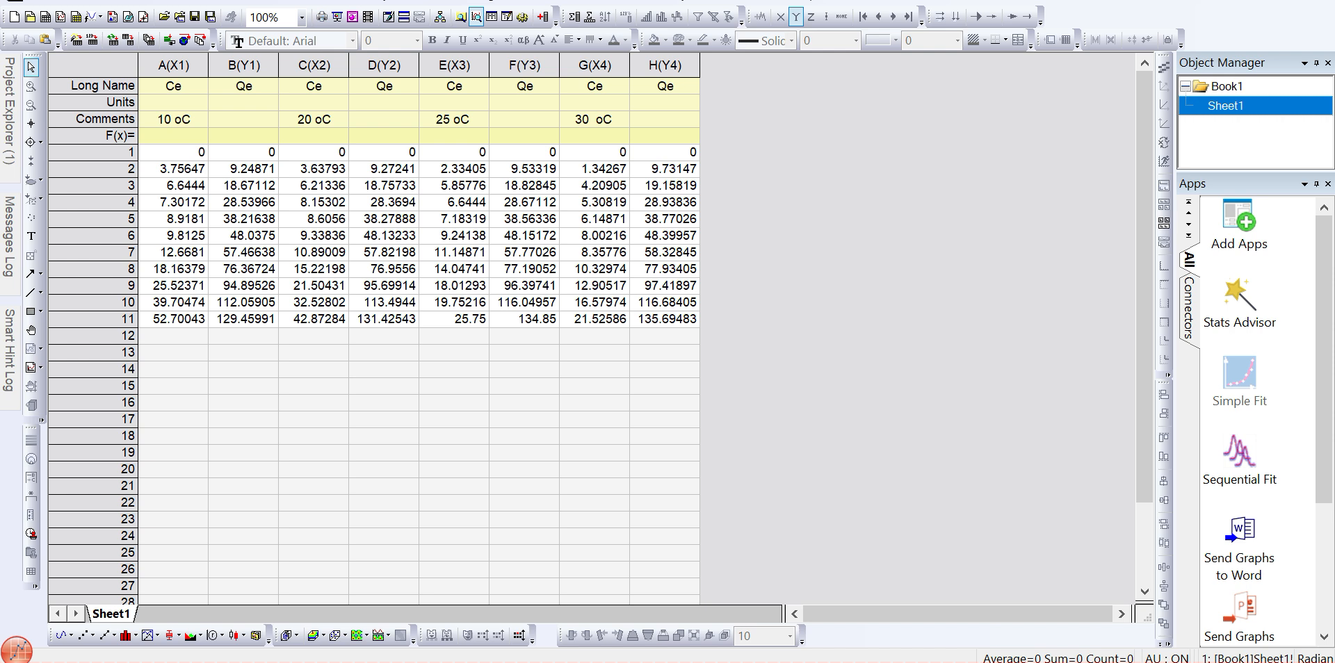
- Plot columns A to H as a Spline Connected graph
left_click(174, 66)
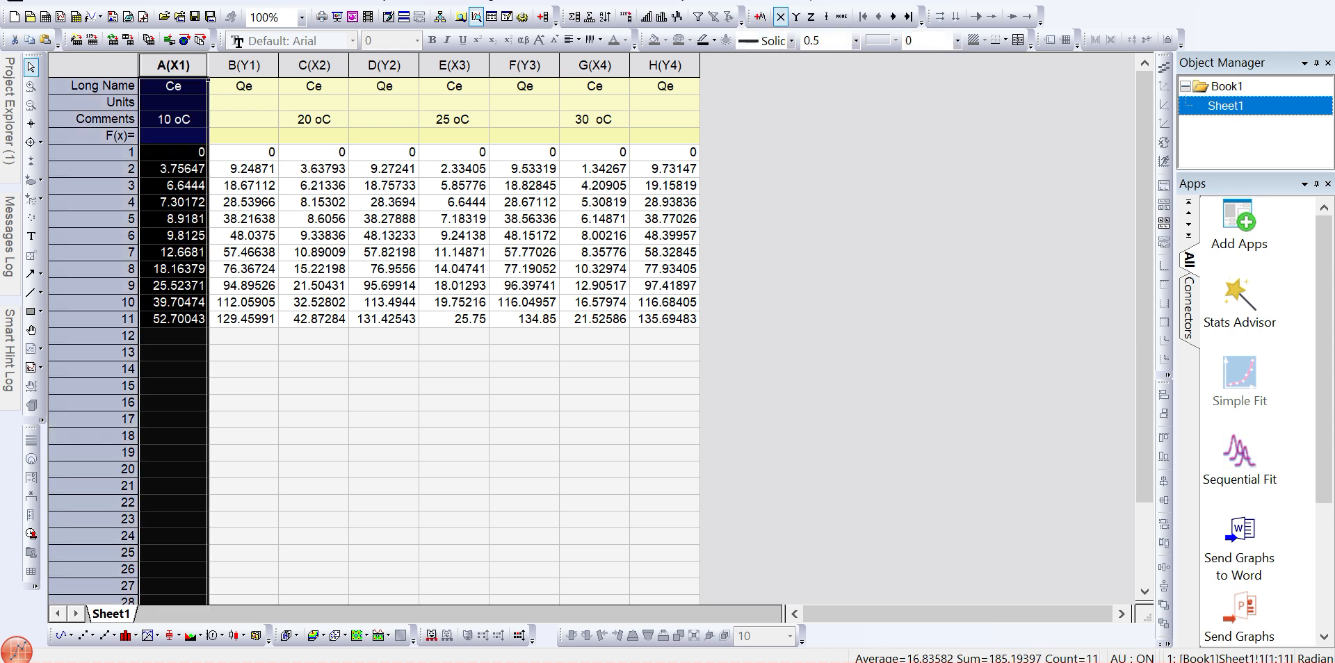
left_click_drag(173, 67, 672, 67)
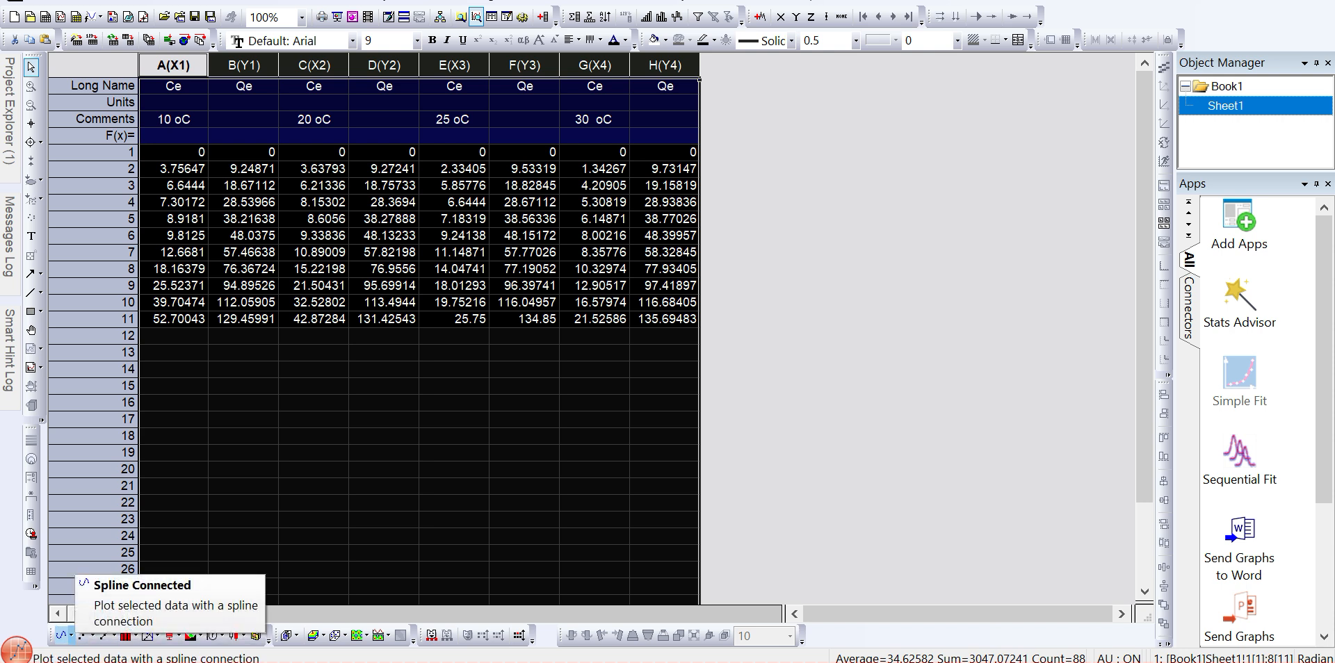
left_click(71, 635)
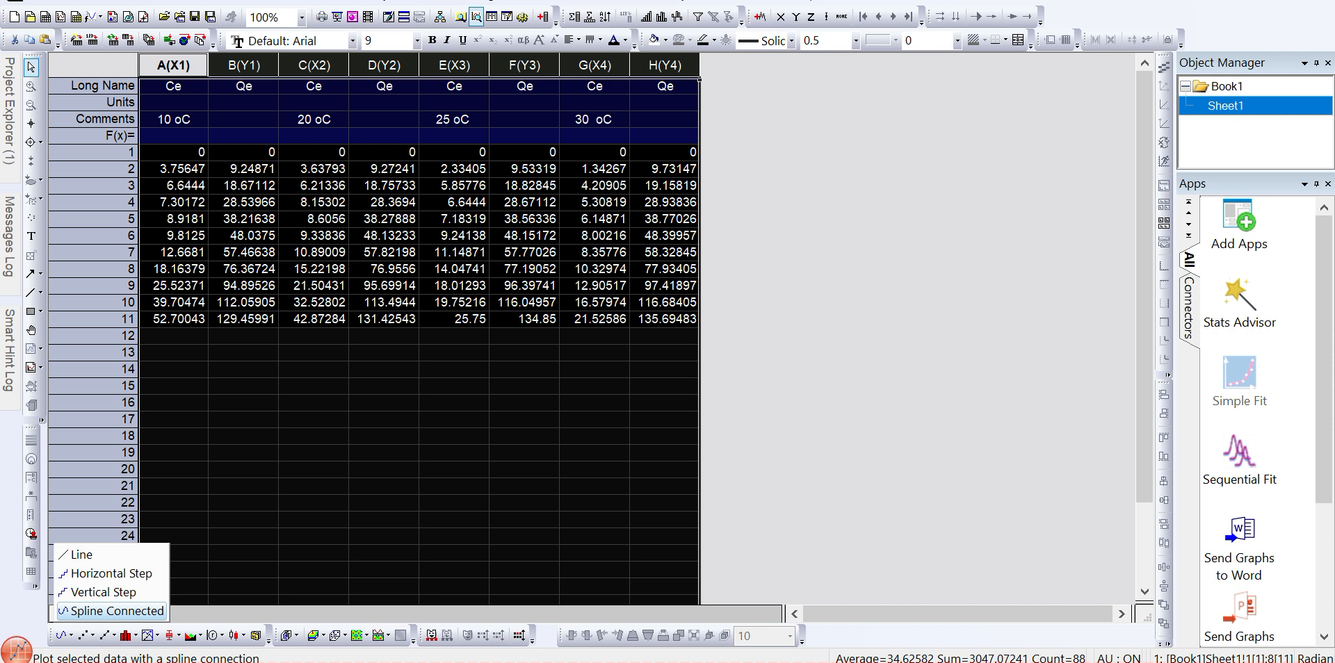
left_click(111, 611)
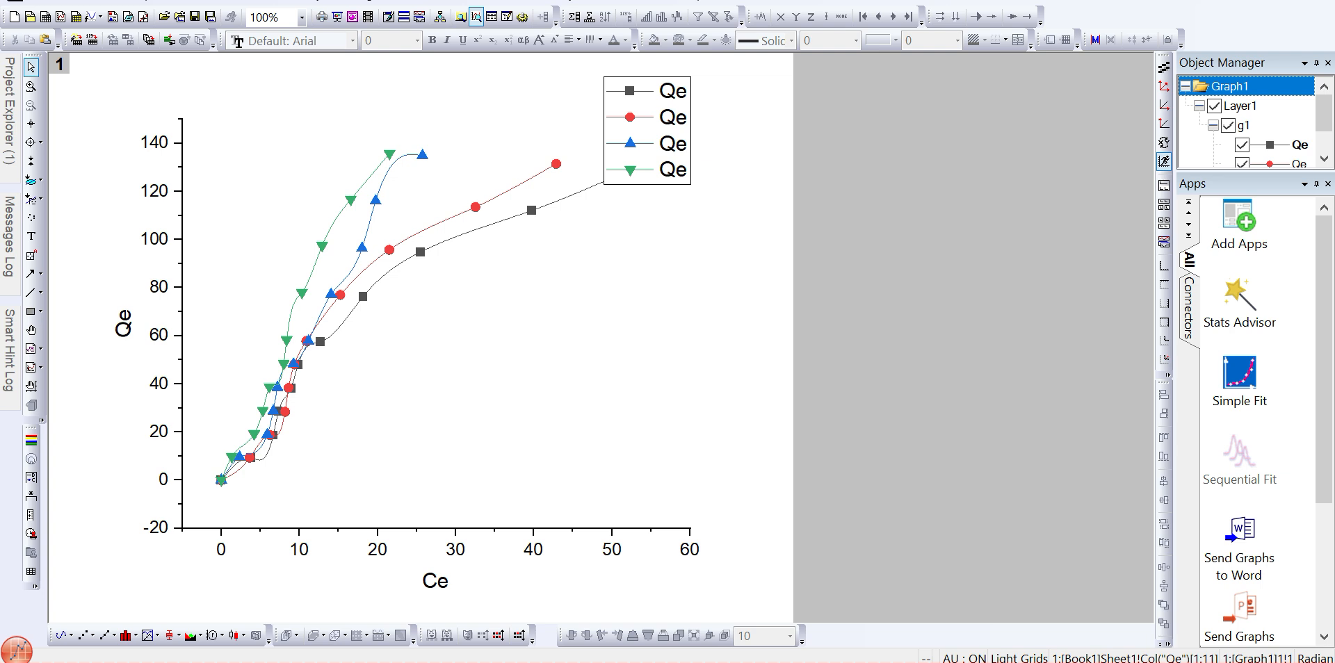
- Move the legend into the plot area, to the lower right of the curves
left_click_drag(647, 130, 543, 377)
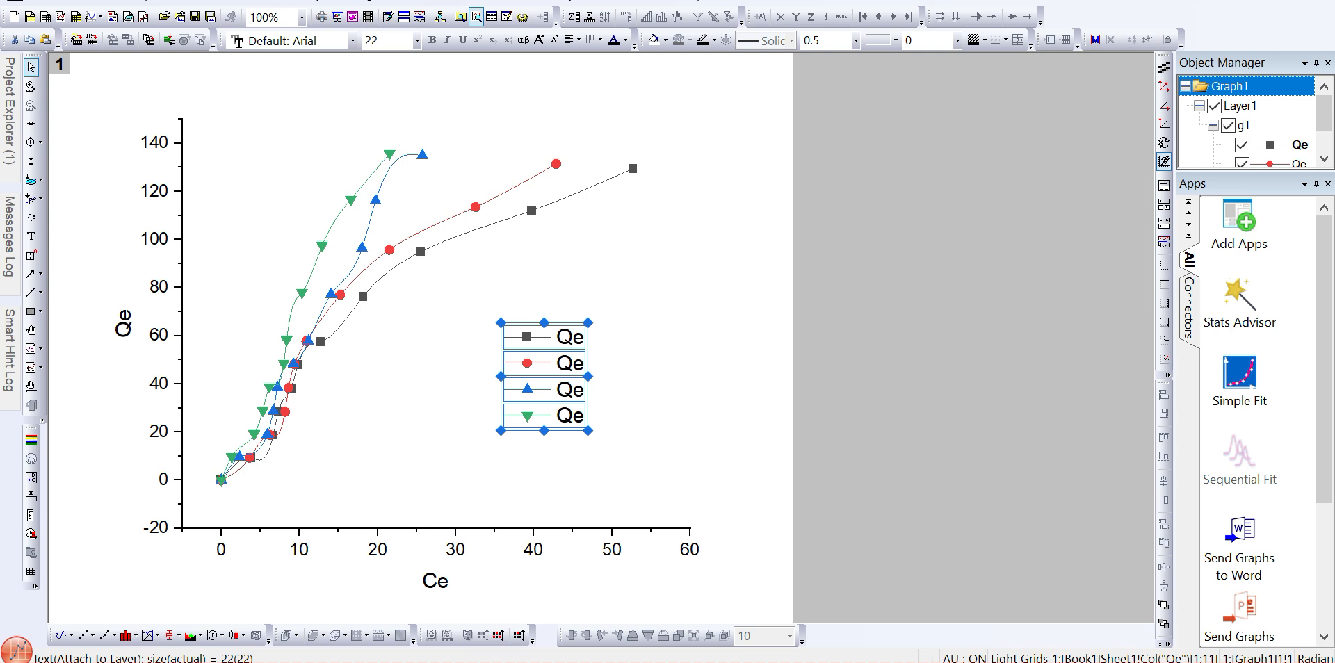
key("Escape")
- Select the graph layer and toggle its layer frame
left_click(526, 256)
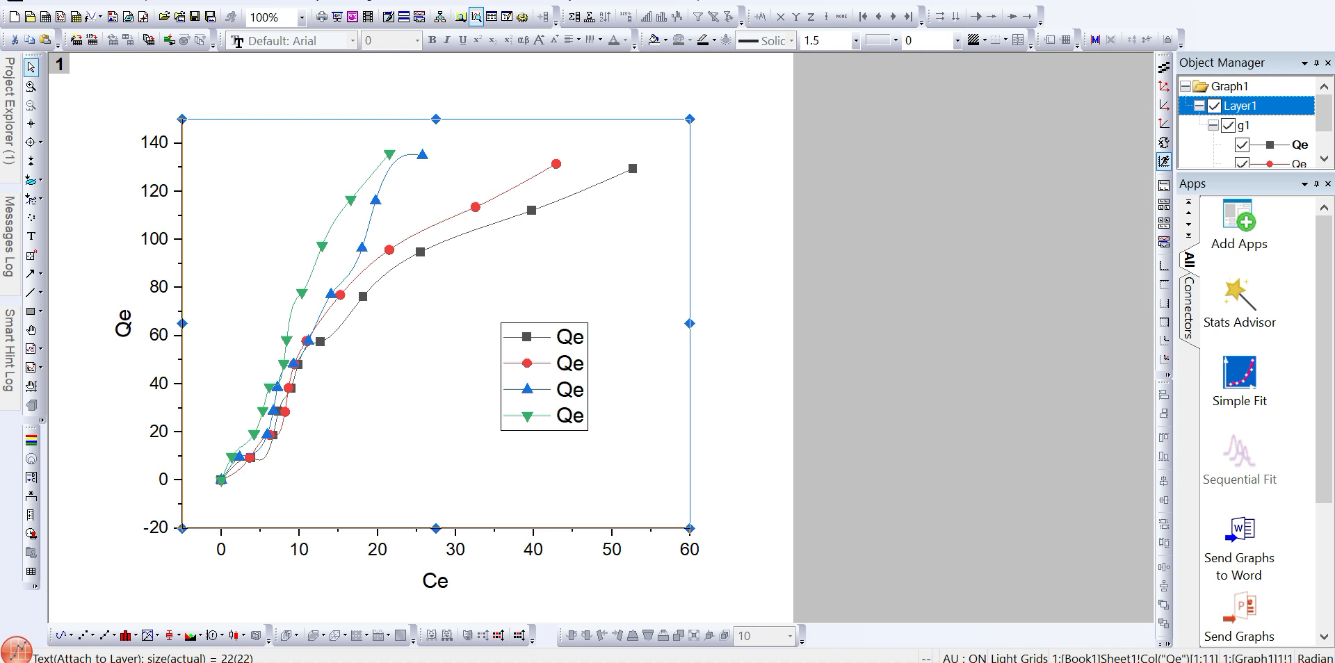
key("Escape")
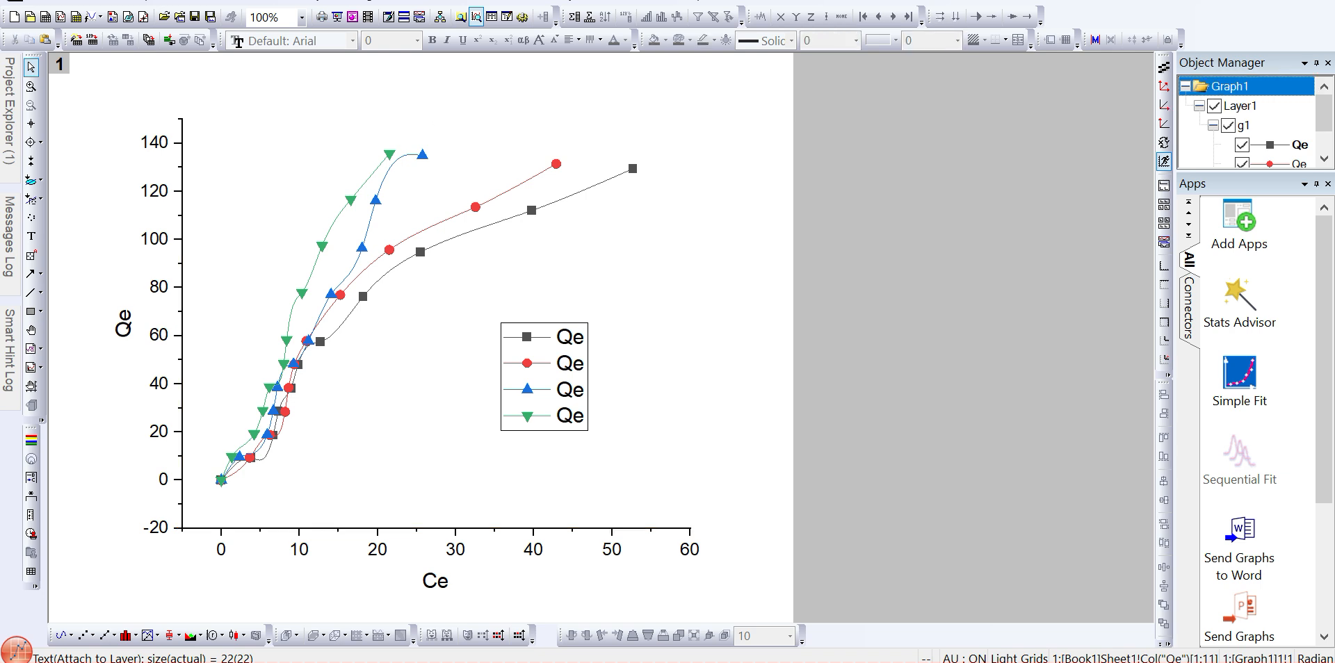
left_click(530, 256)
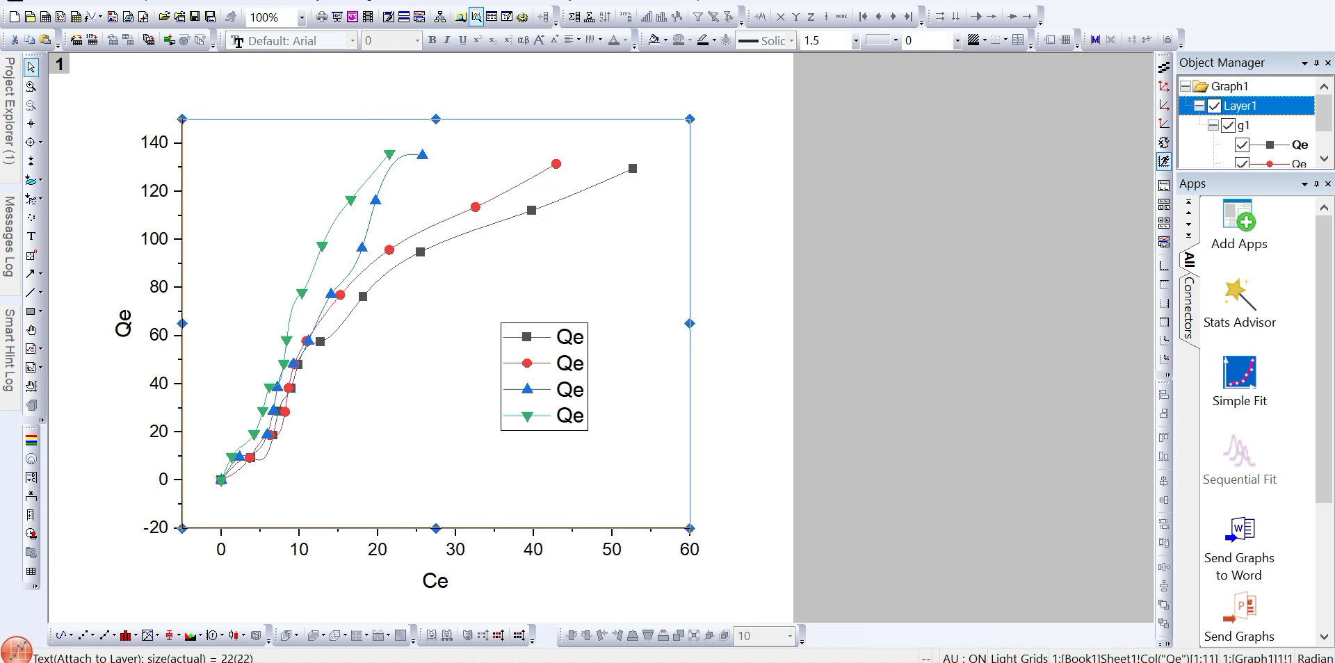
mouse_move(599, 193)
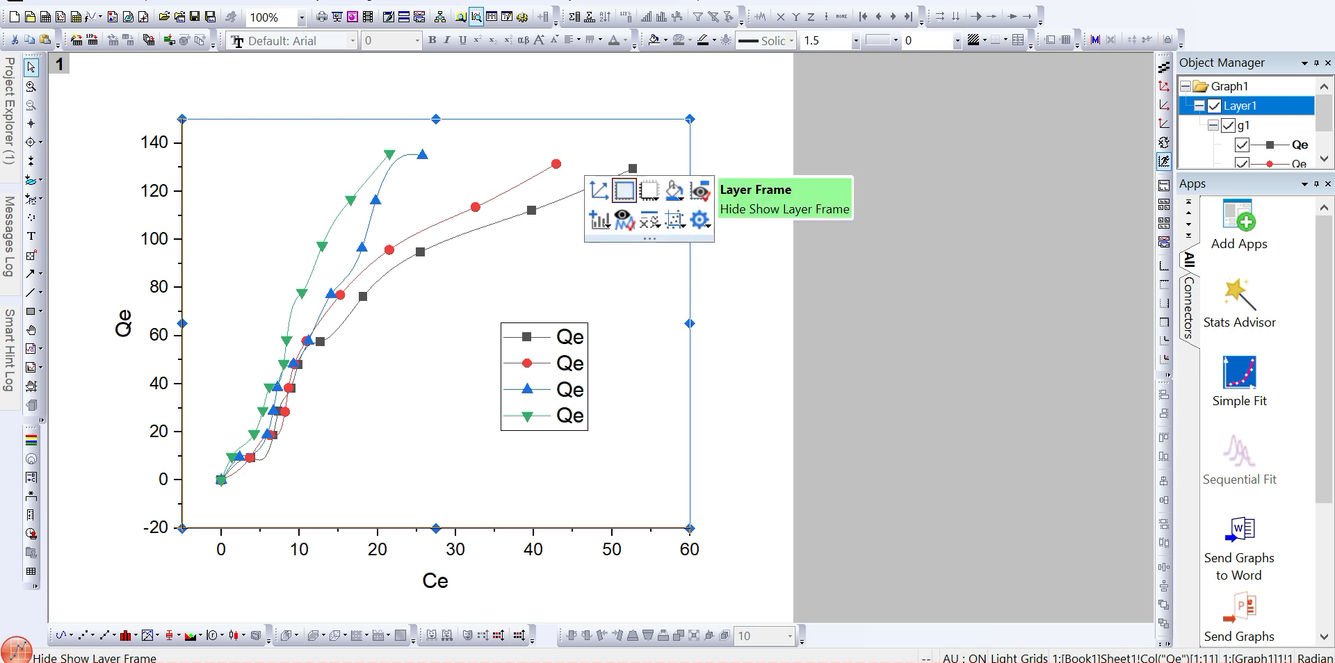
left_click(625, 189)
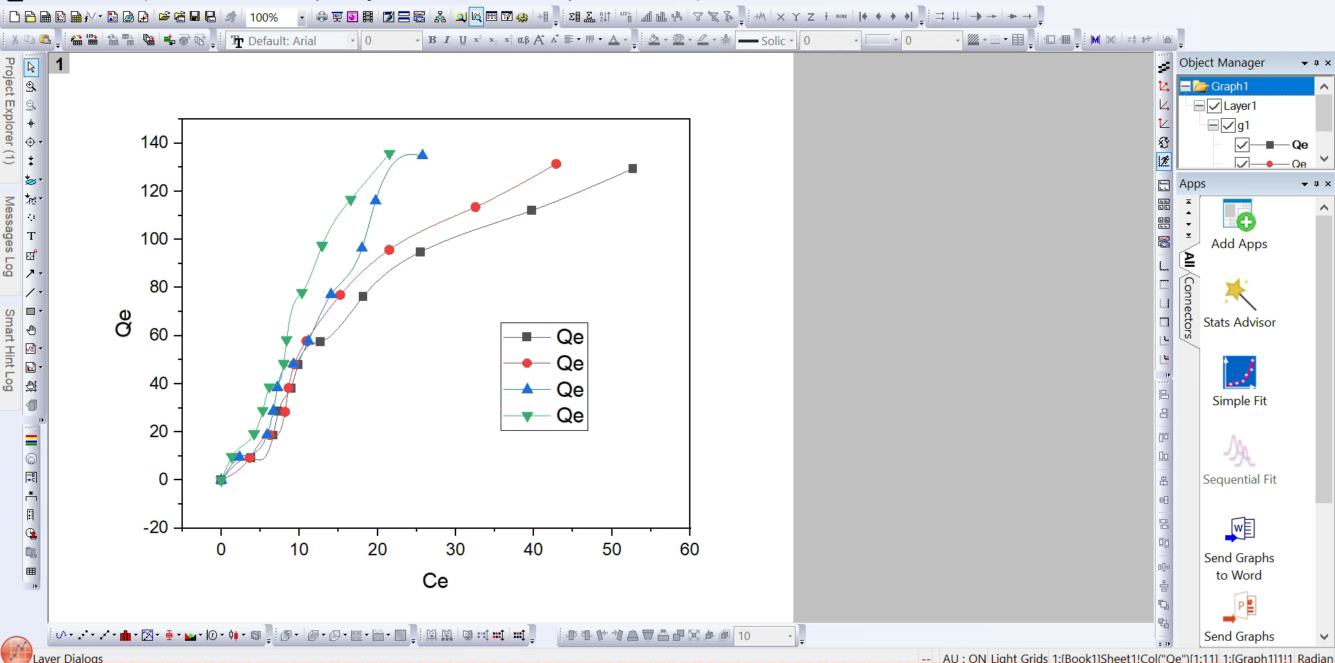
- Select the graph layer and set its frame line thickness to 2.5
left_click(427, 415)
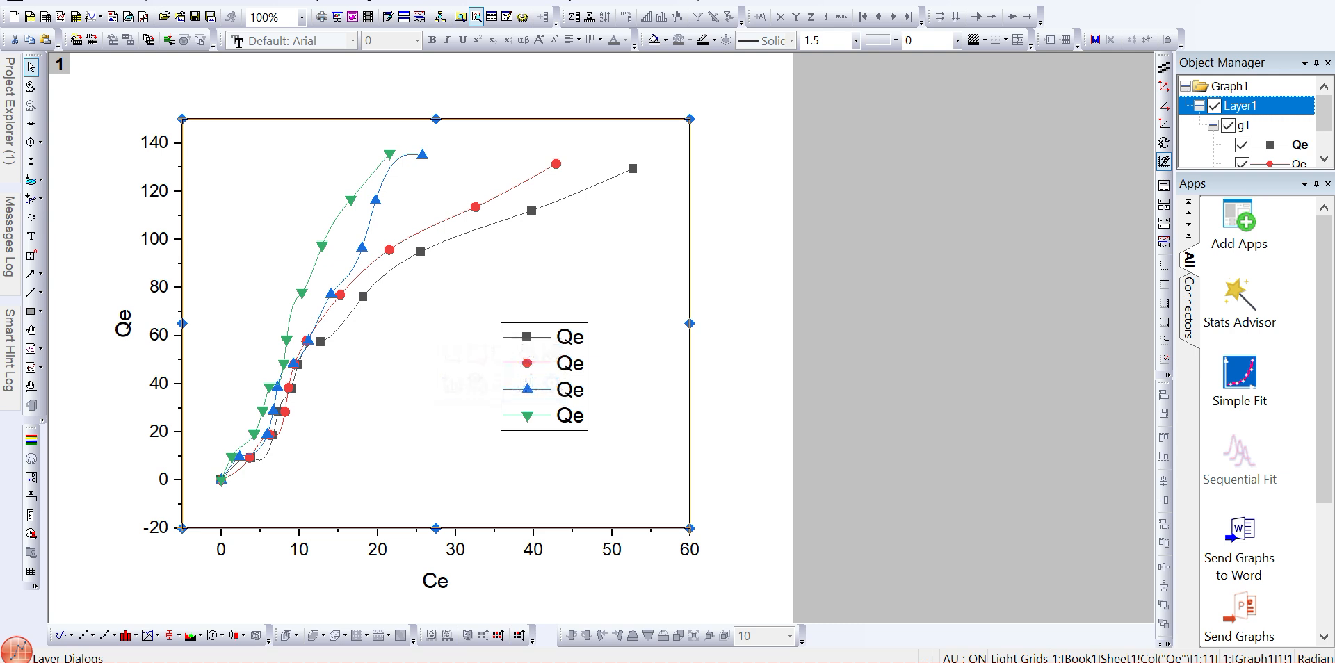
left_click(817, 40)
type("2.")
key("Return")
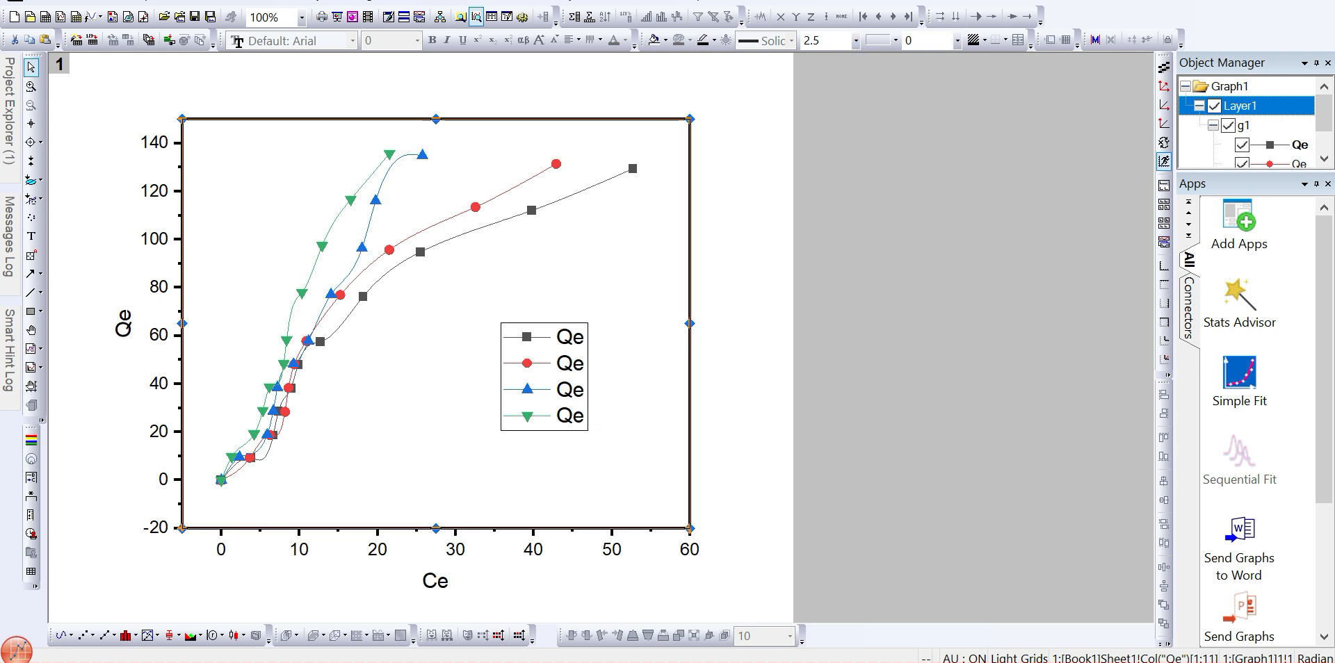
left_click(1229, 86)
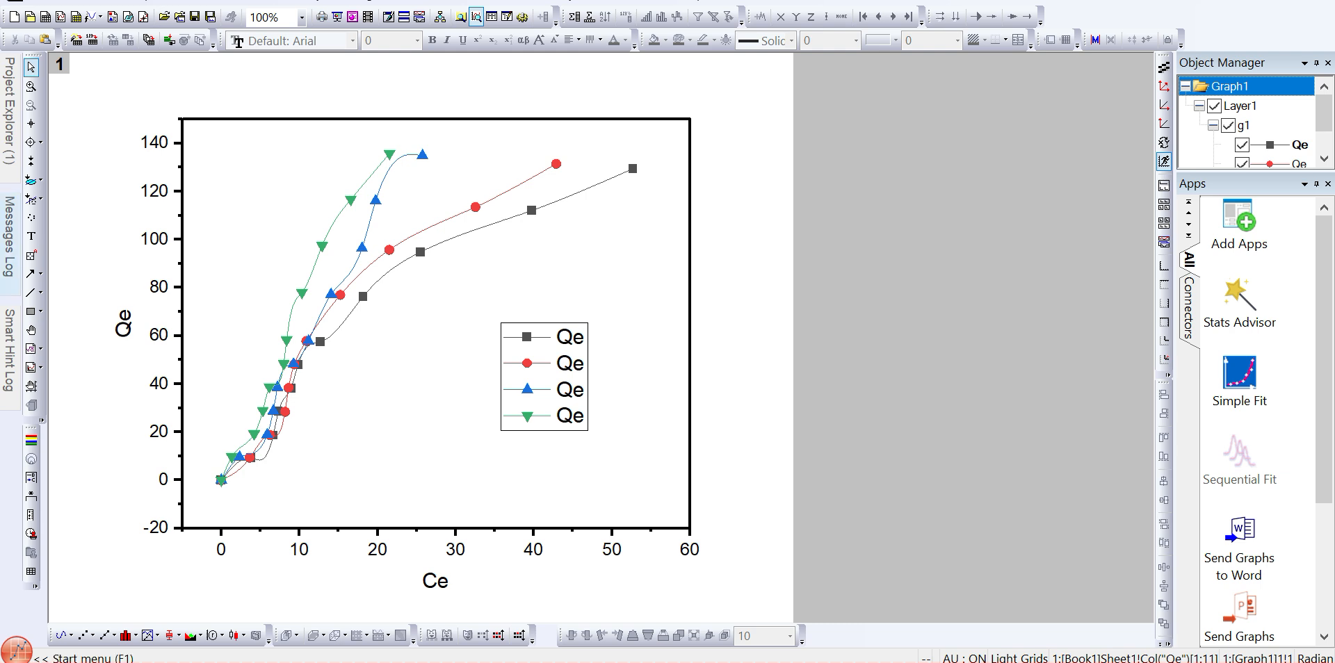
- Open the Book1 worksheet to check the column labels, then return to Graph1
mouse_move(9, 142)
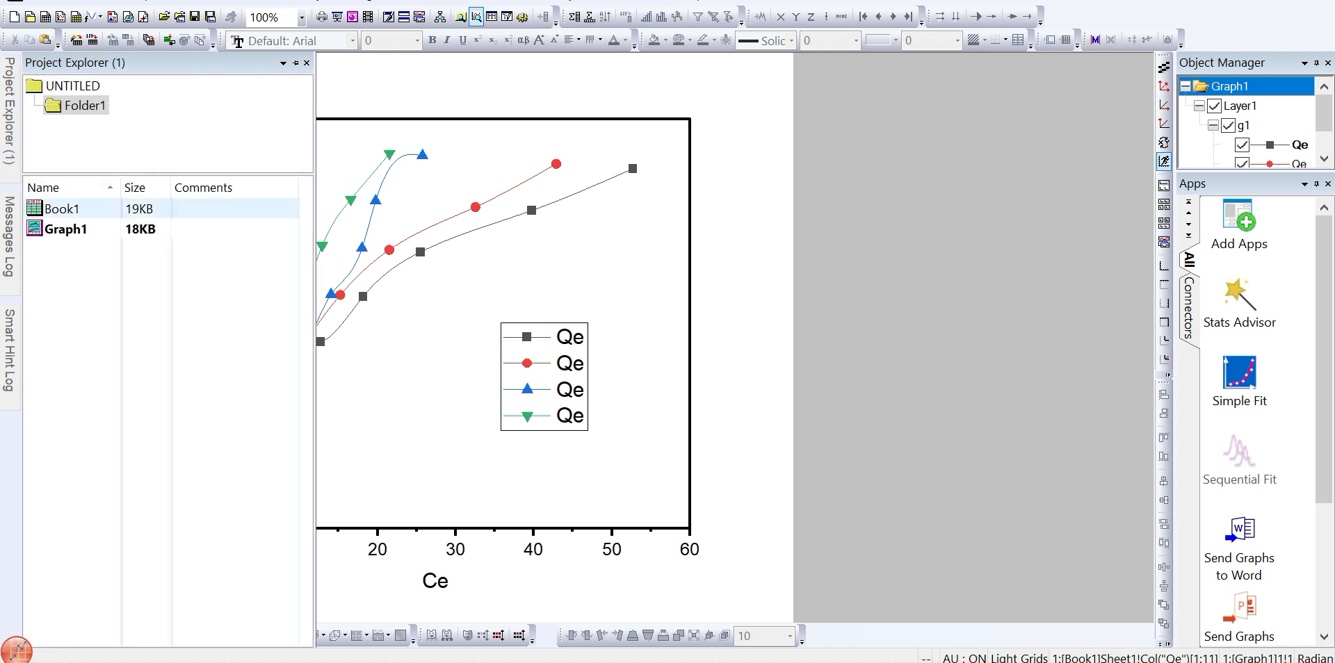
double_click(61, 208)
left_click(869, 312)
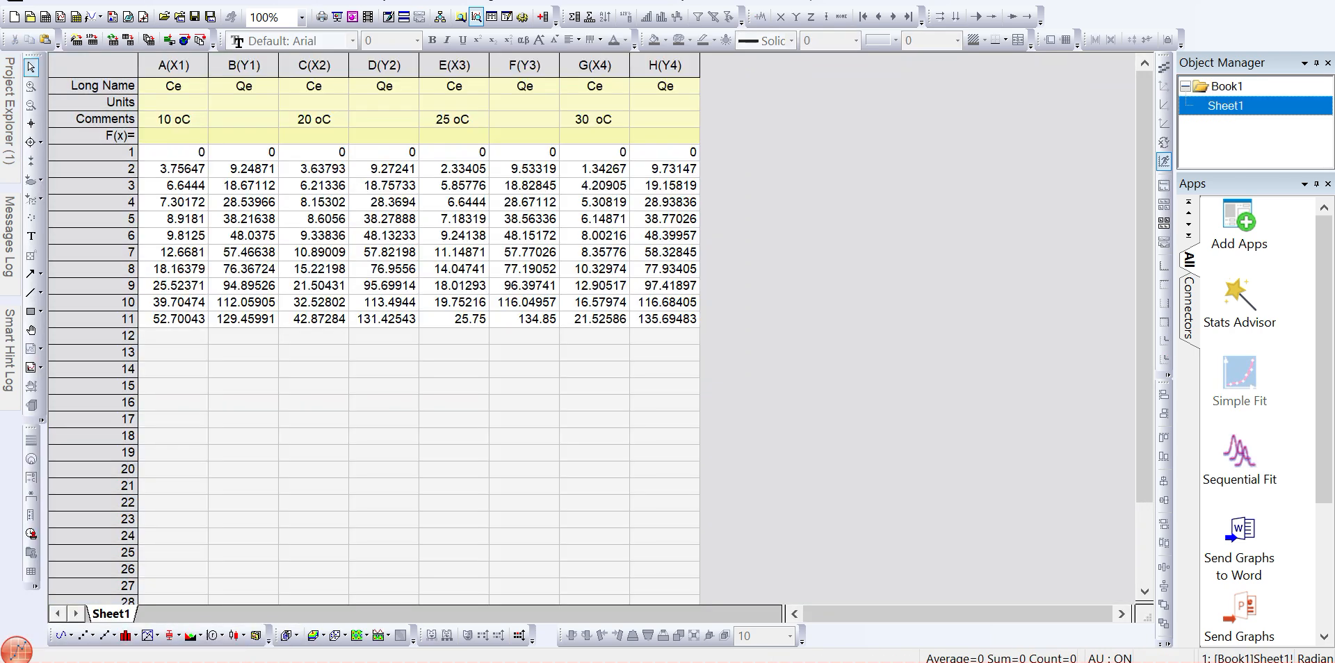
left_click(173, 86)
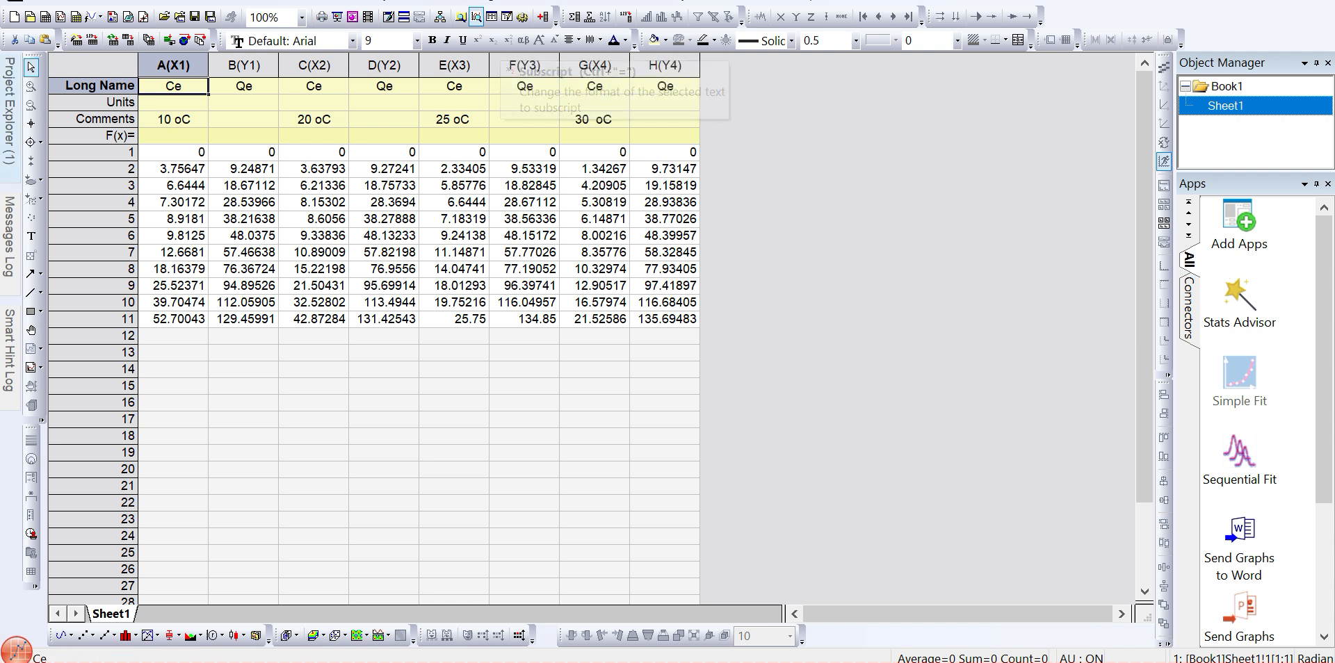
mouse_move(8, 161)
left_click(65, 229)
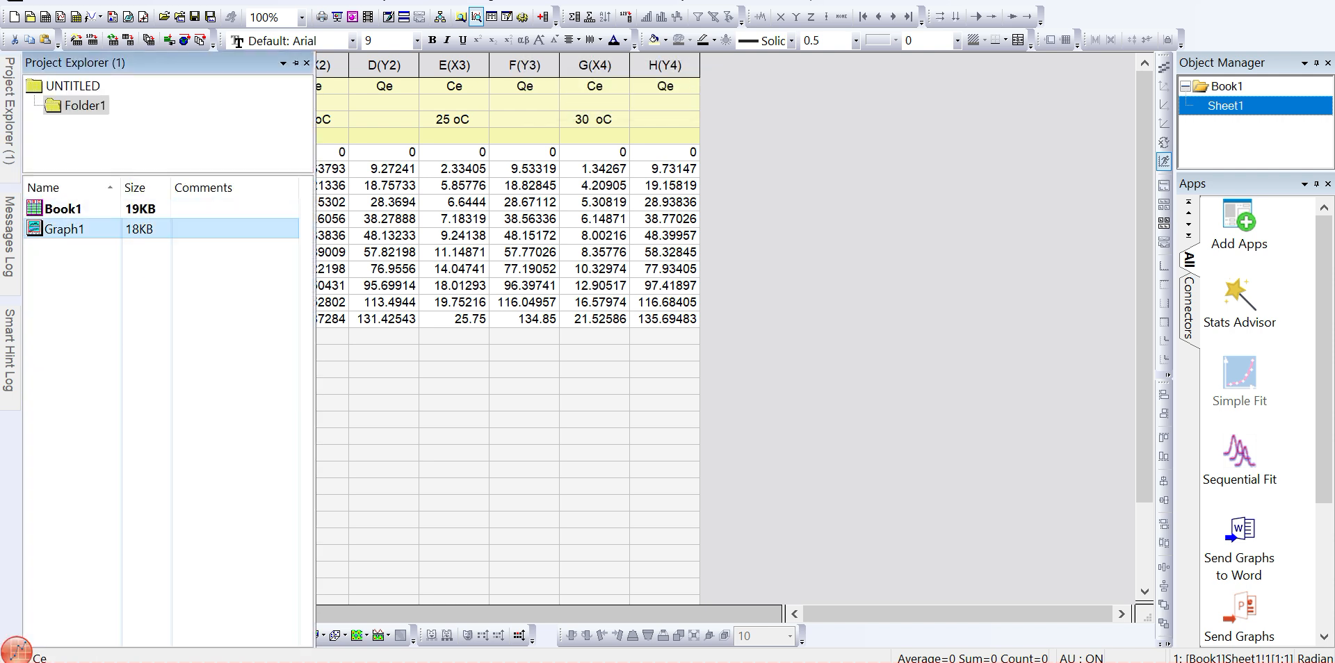
double_click(64, 229)
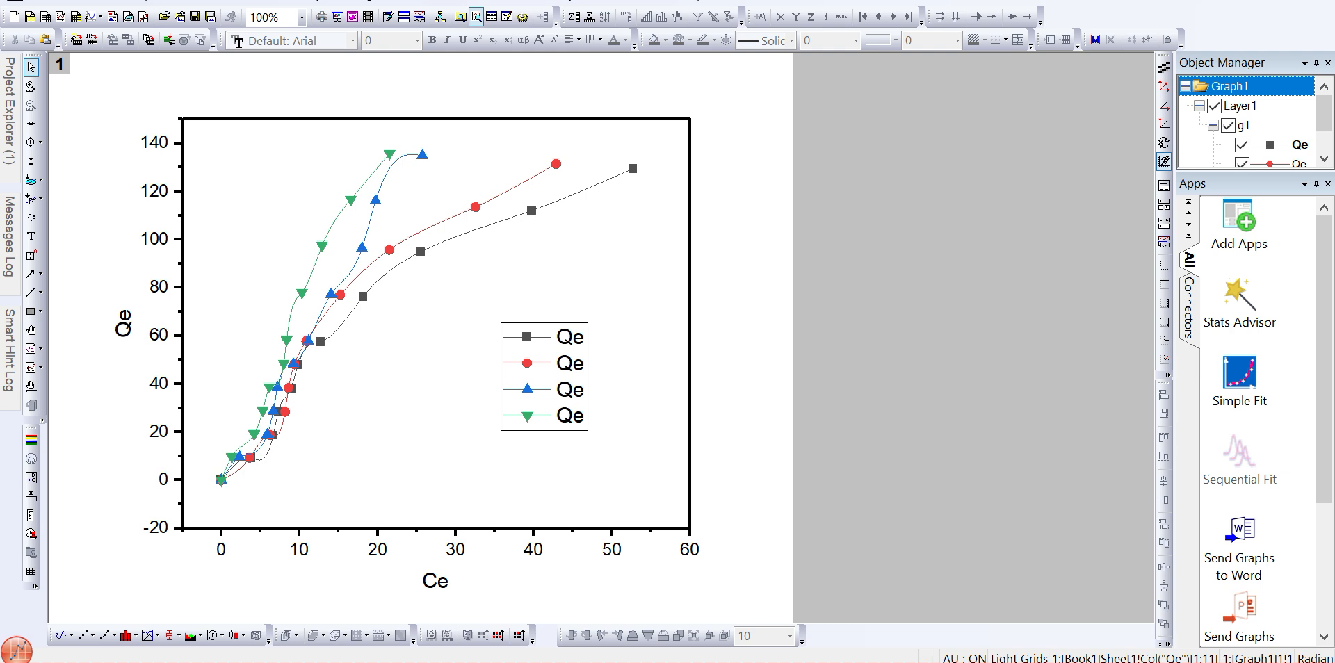
- Rename the X axis title to C with subscript e followed by (mg/L)
double_click(434, 581)
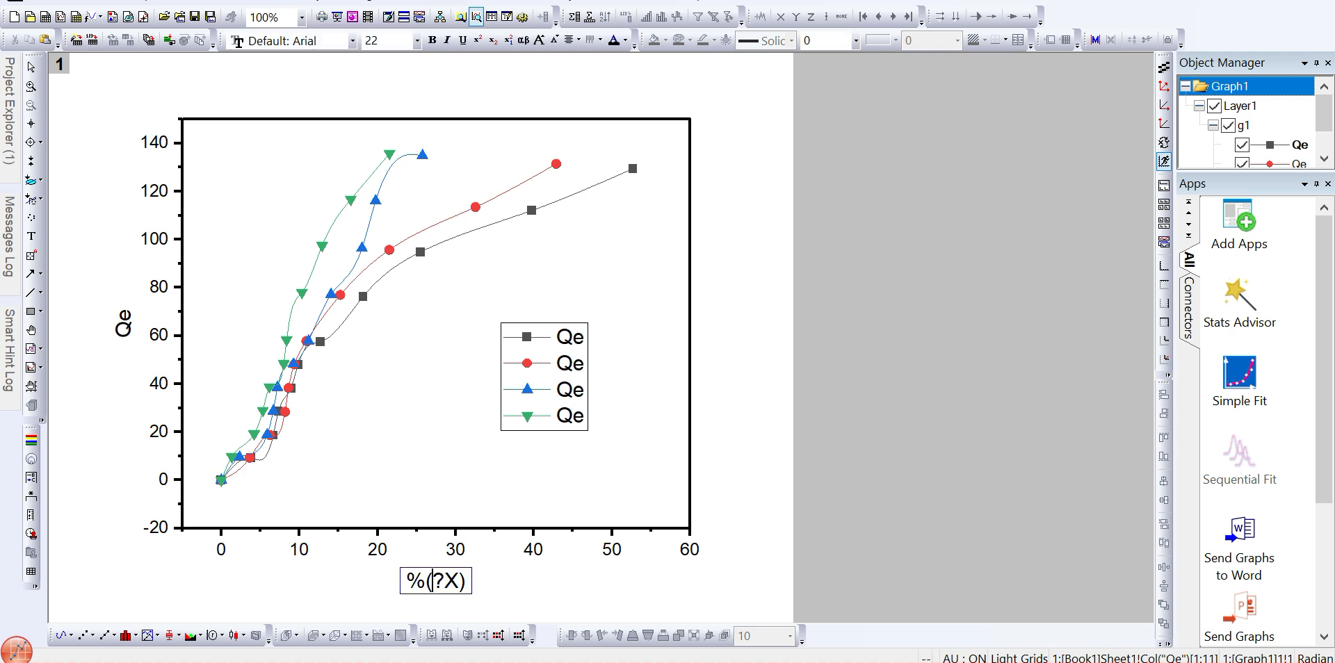
key("ctrl+a")
type("C")
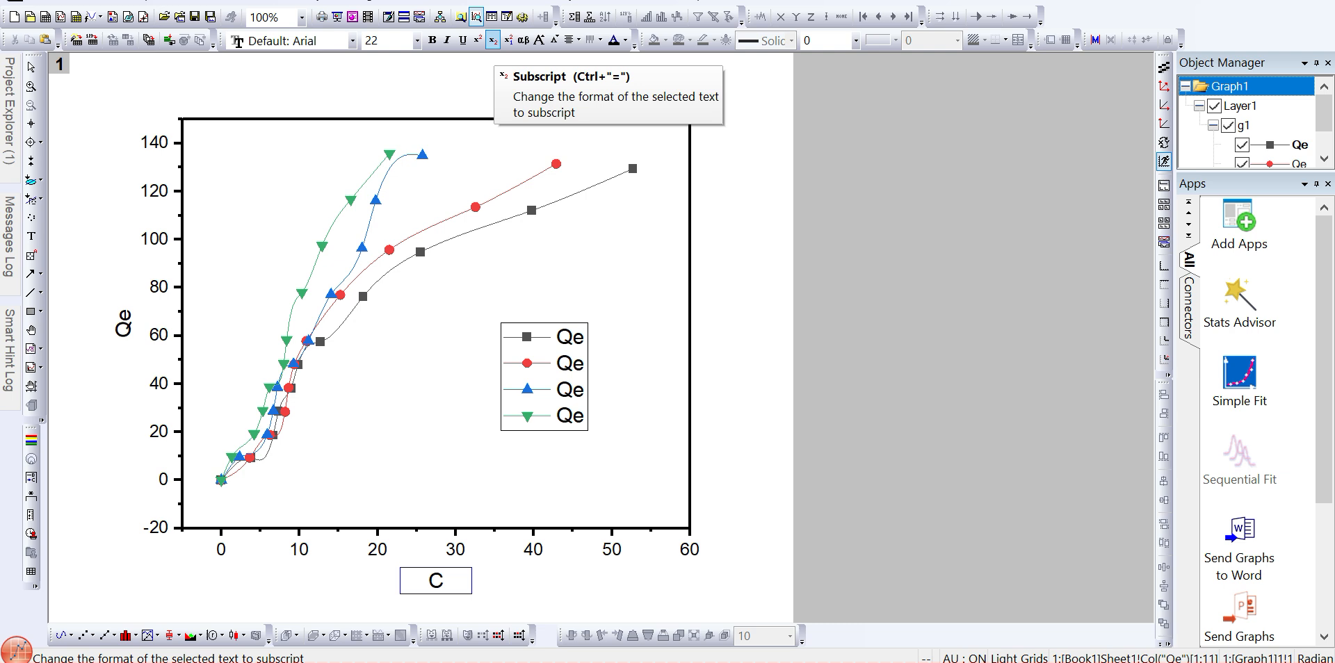
left_click(493, 40)
type("e")
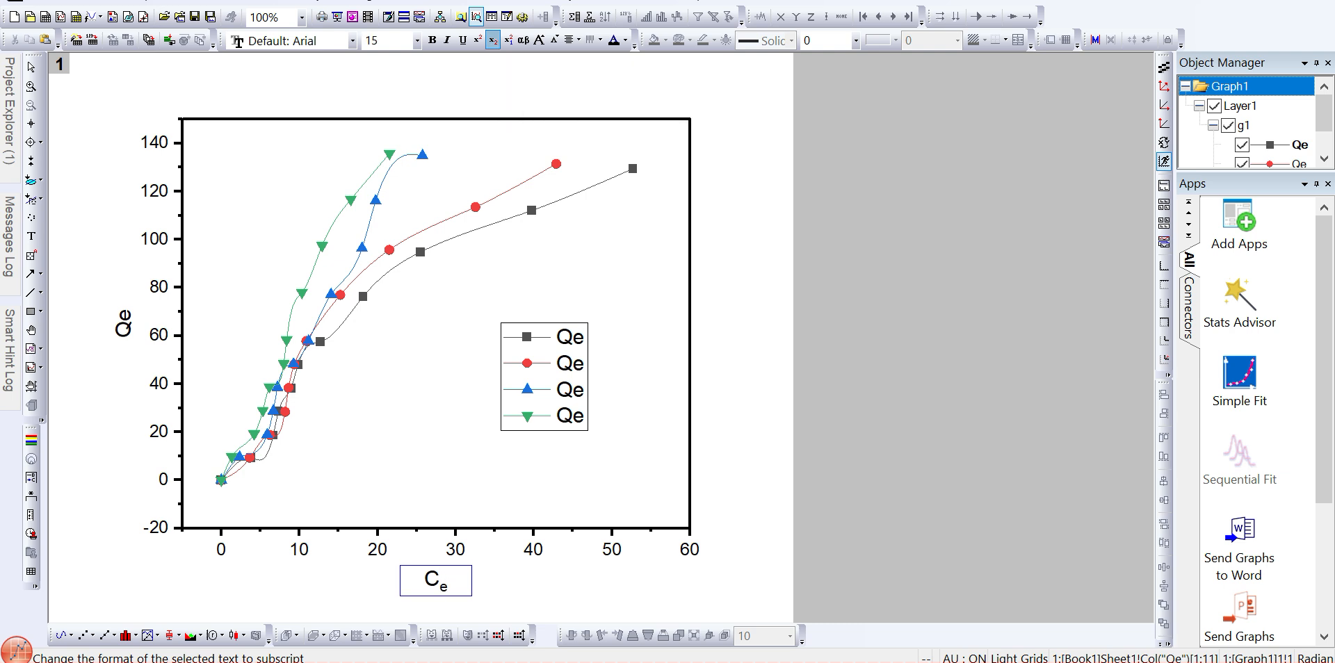
left_click(492, 39)
type("(mg/L)")
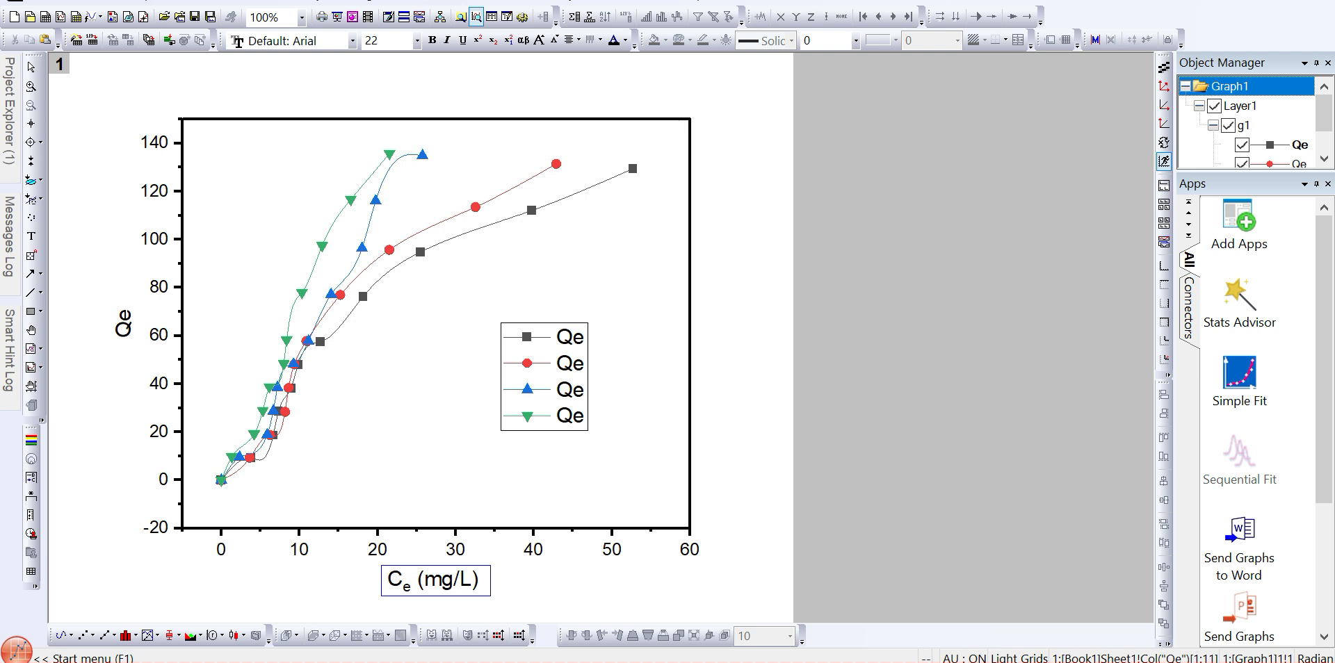
- Make the X axis title bold, size 24, in Times New Roman
key("ctrl+a")
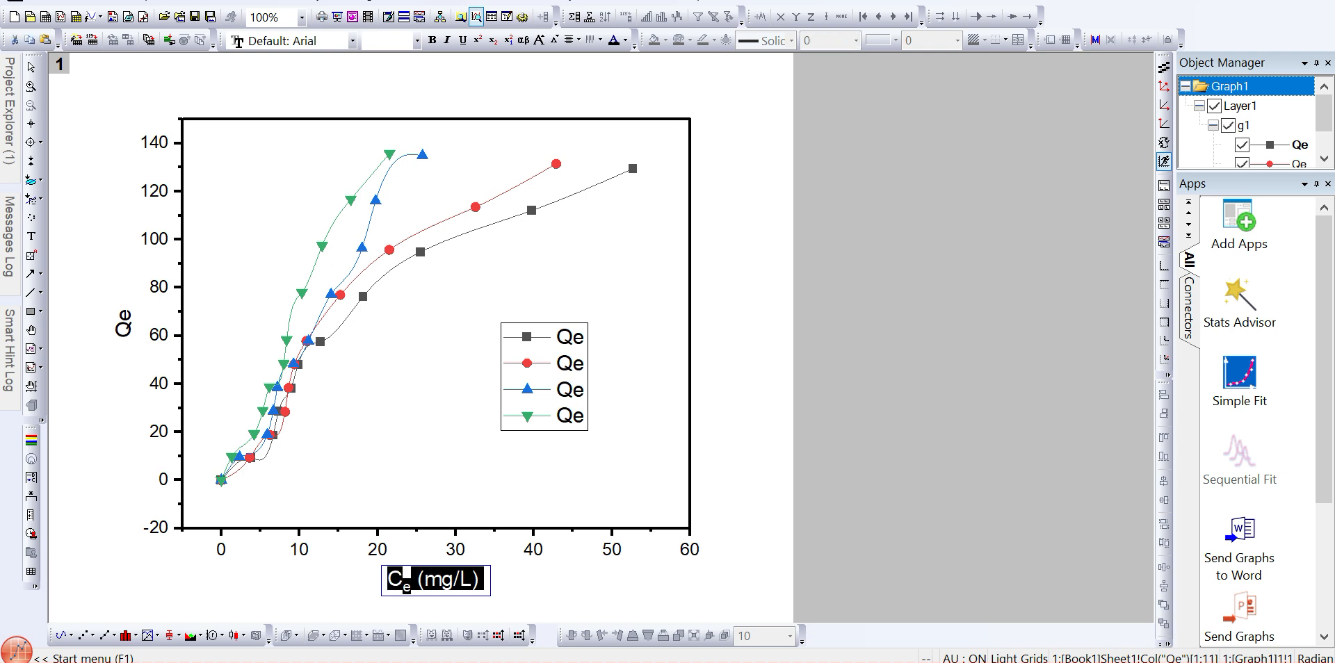
key("ctrl+b")
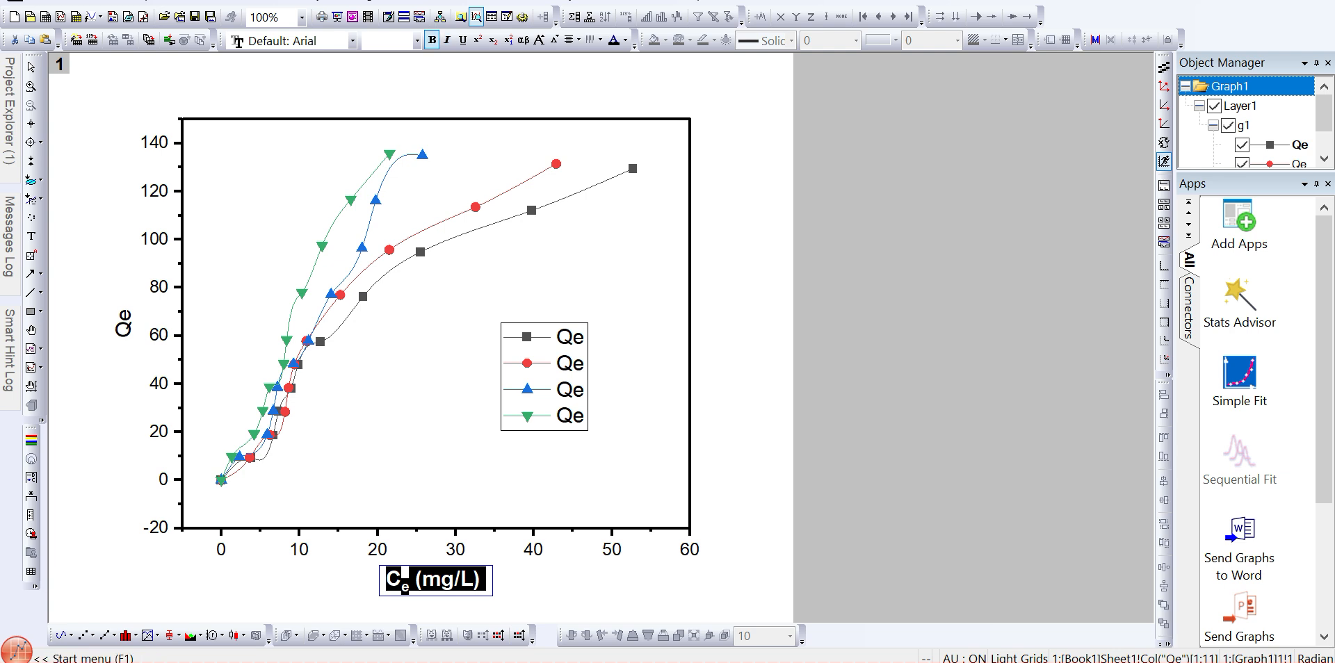
left_click(389, 40)
type("24")
key("Return")
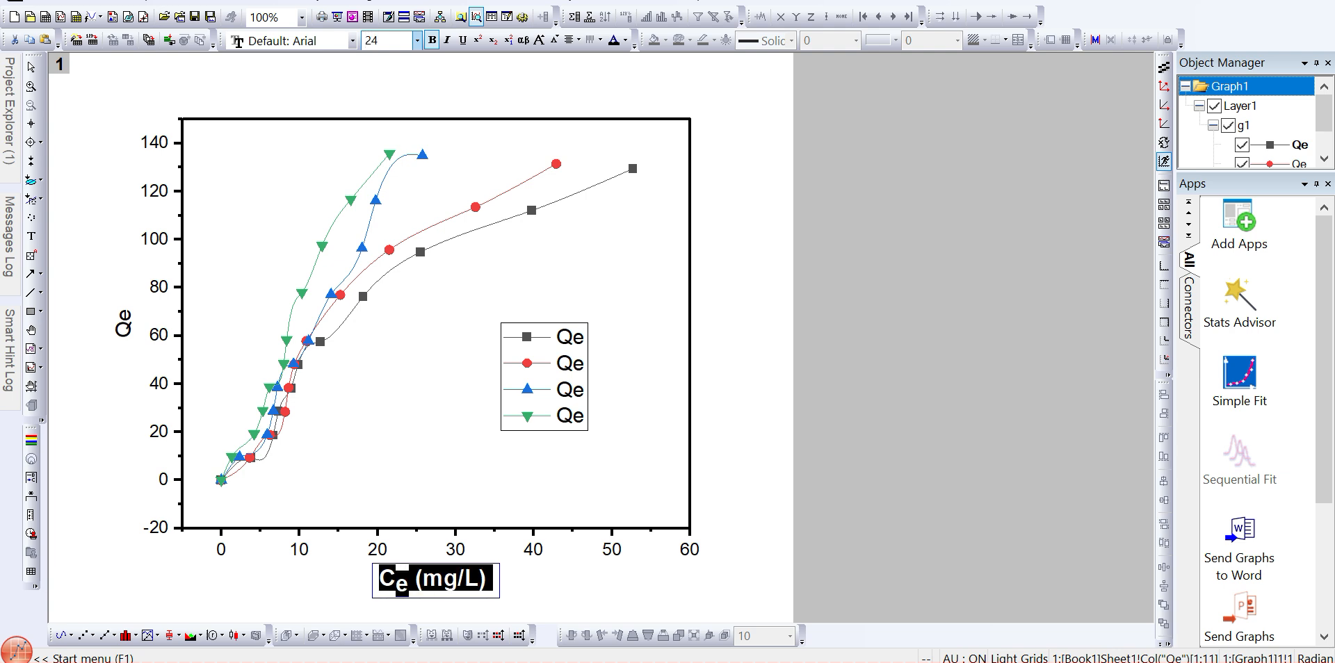
left_click(352, 40)
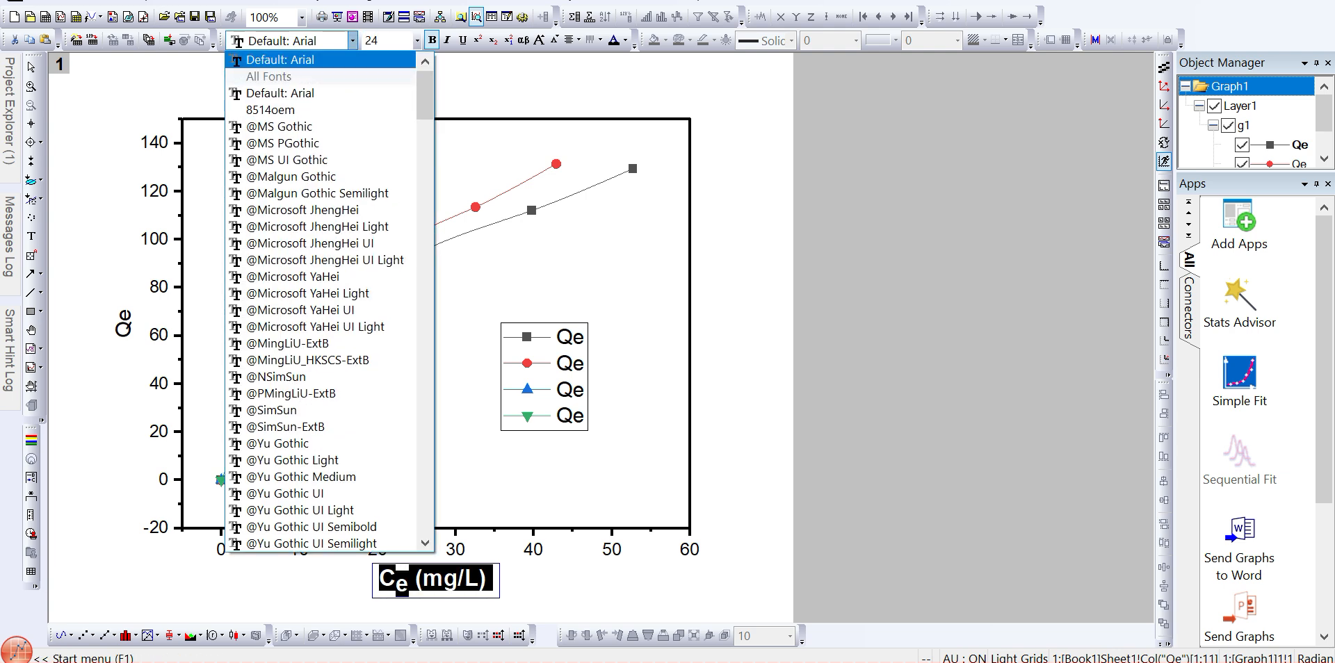
left_click(352, 41)
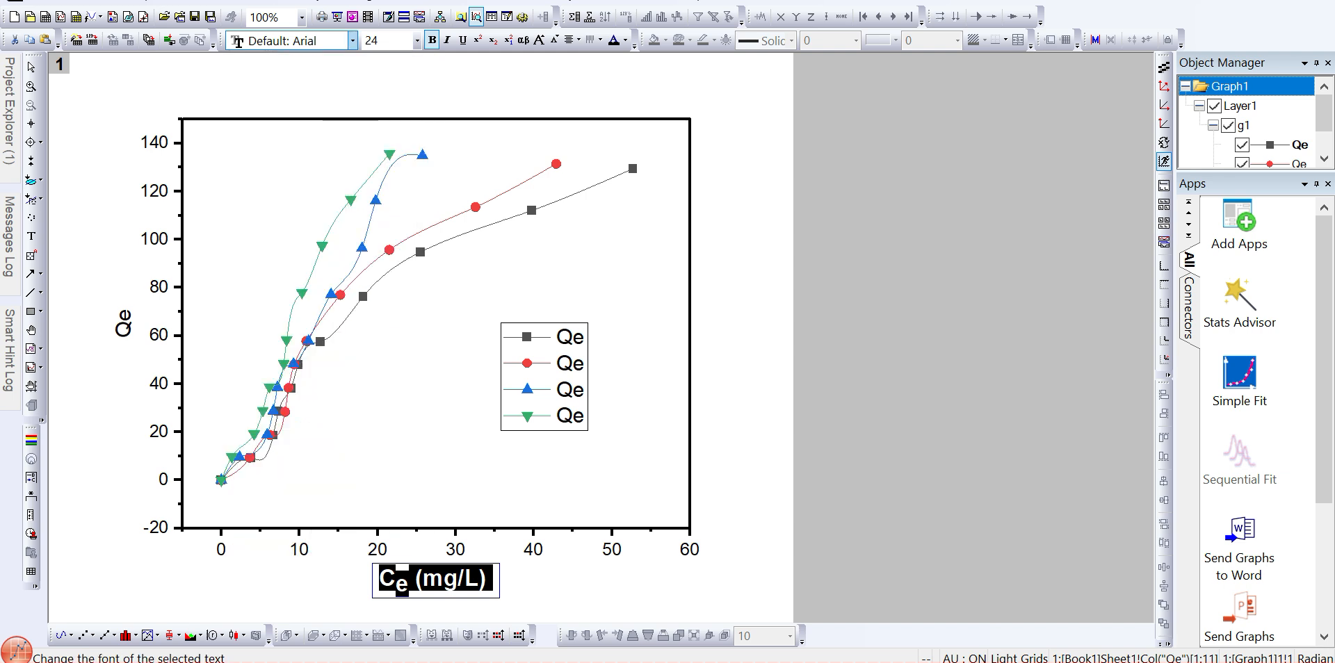
left_click(352, 40)
type("Tahoma")
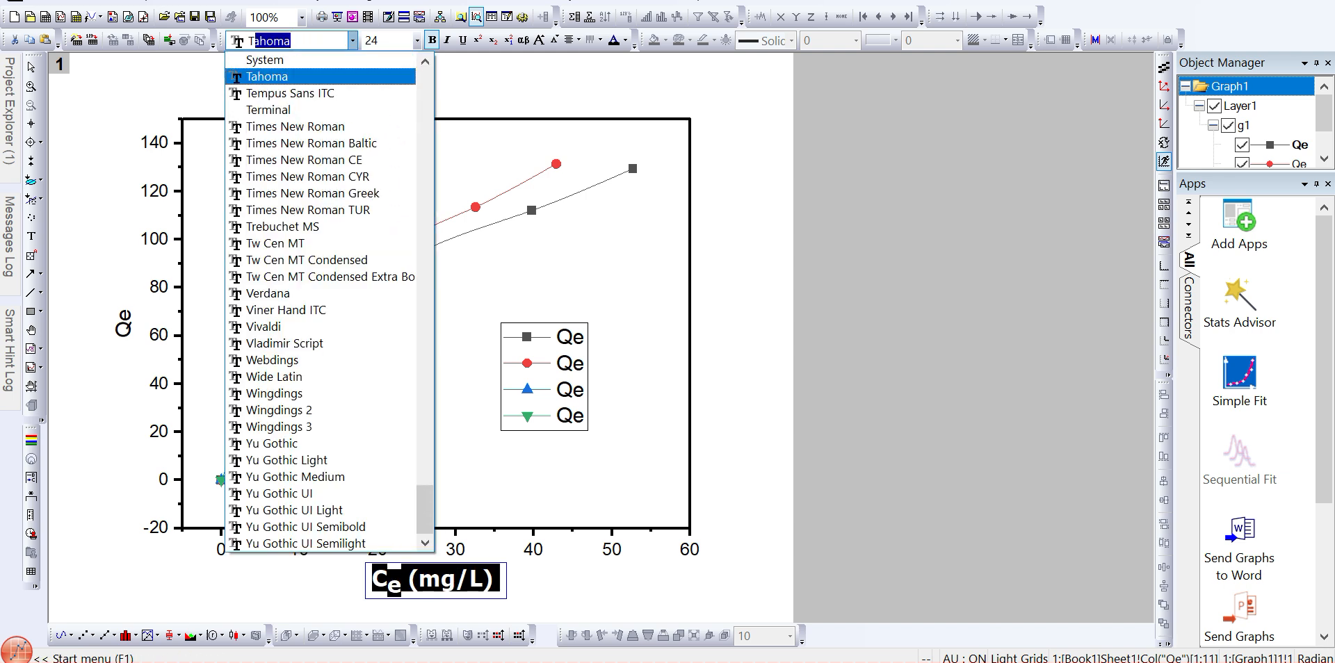
key("Return")
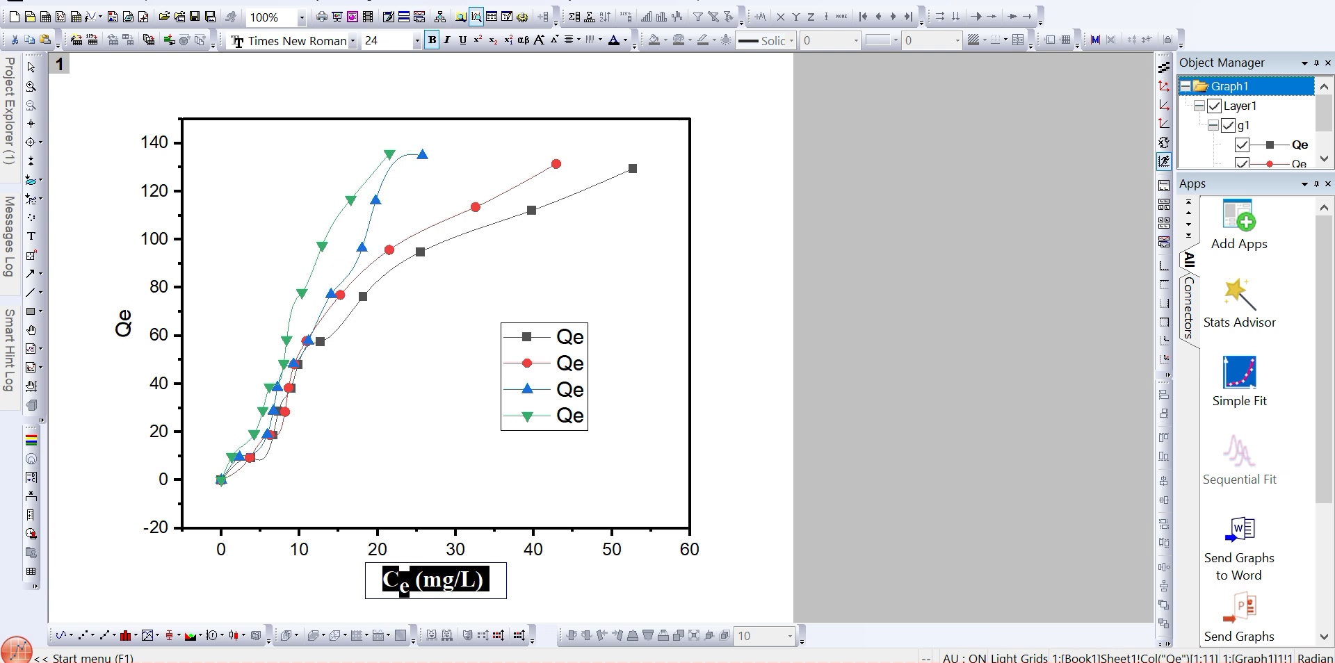
- Rename the Y axis title to Q with subscript e followed by (mg/g)
left_click(123, 323)
double_click(122, 323)
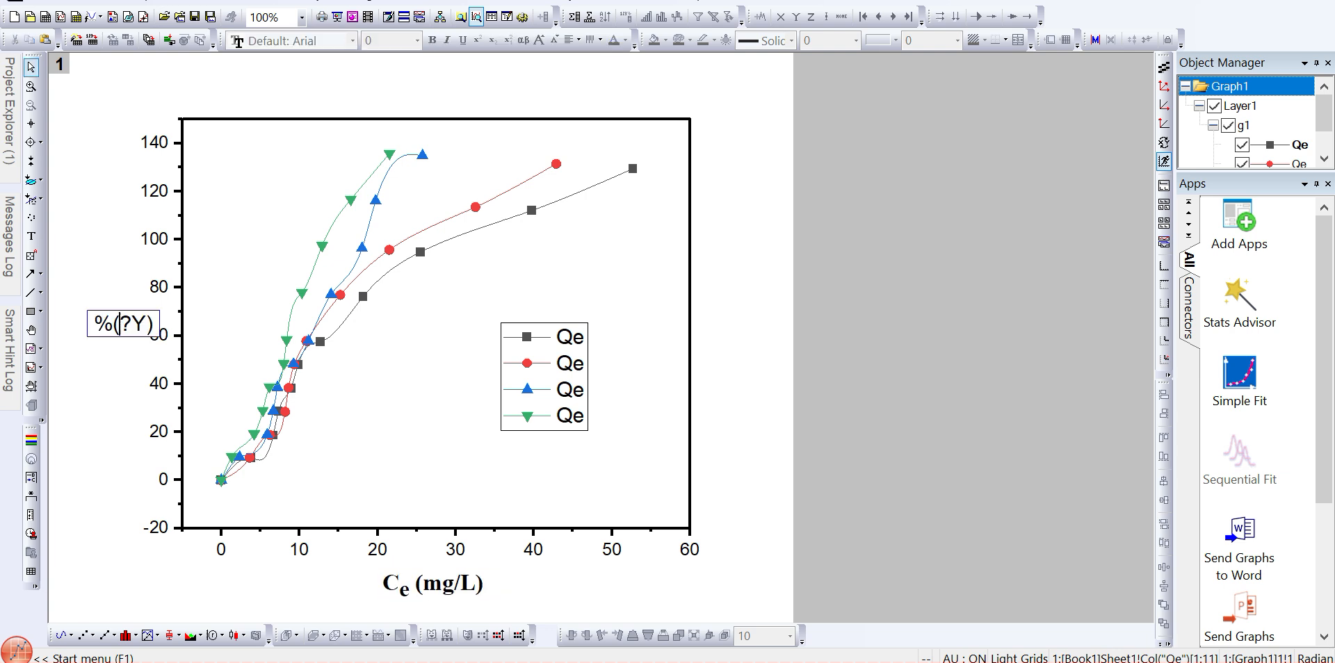
key("ctrl+a")
type("Q")
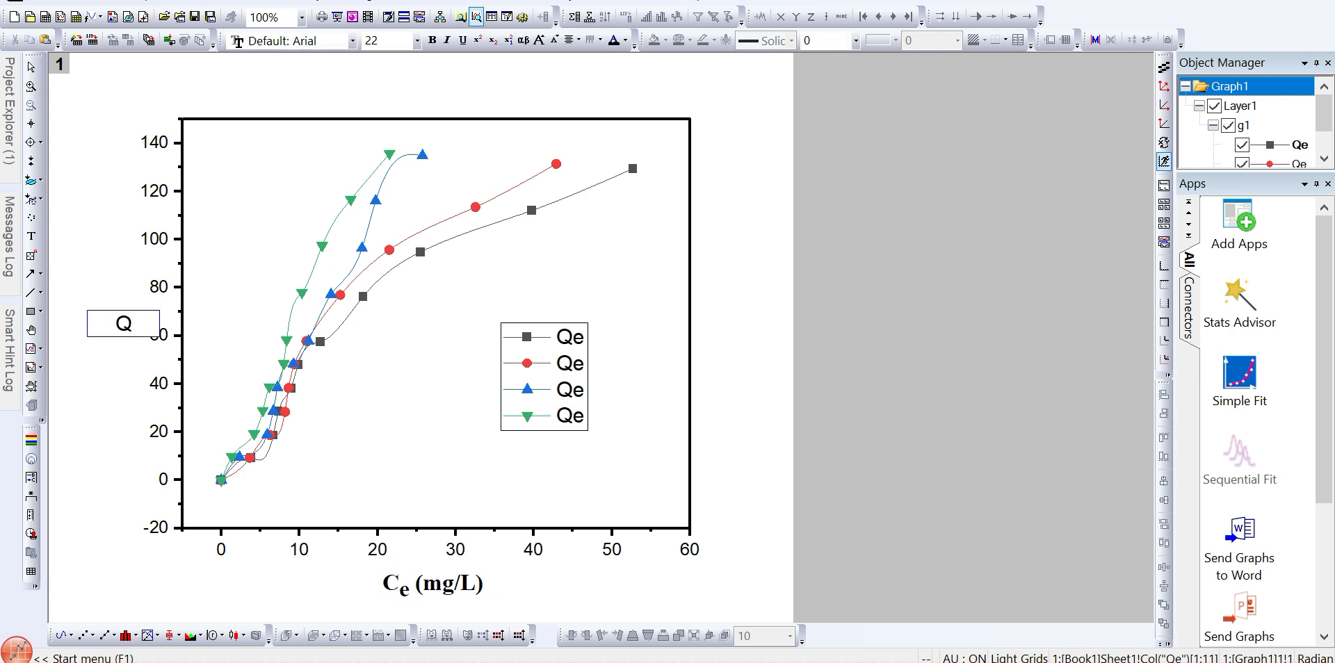
left_click(492, 40)
type("e")
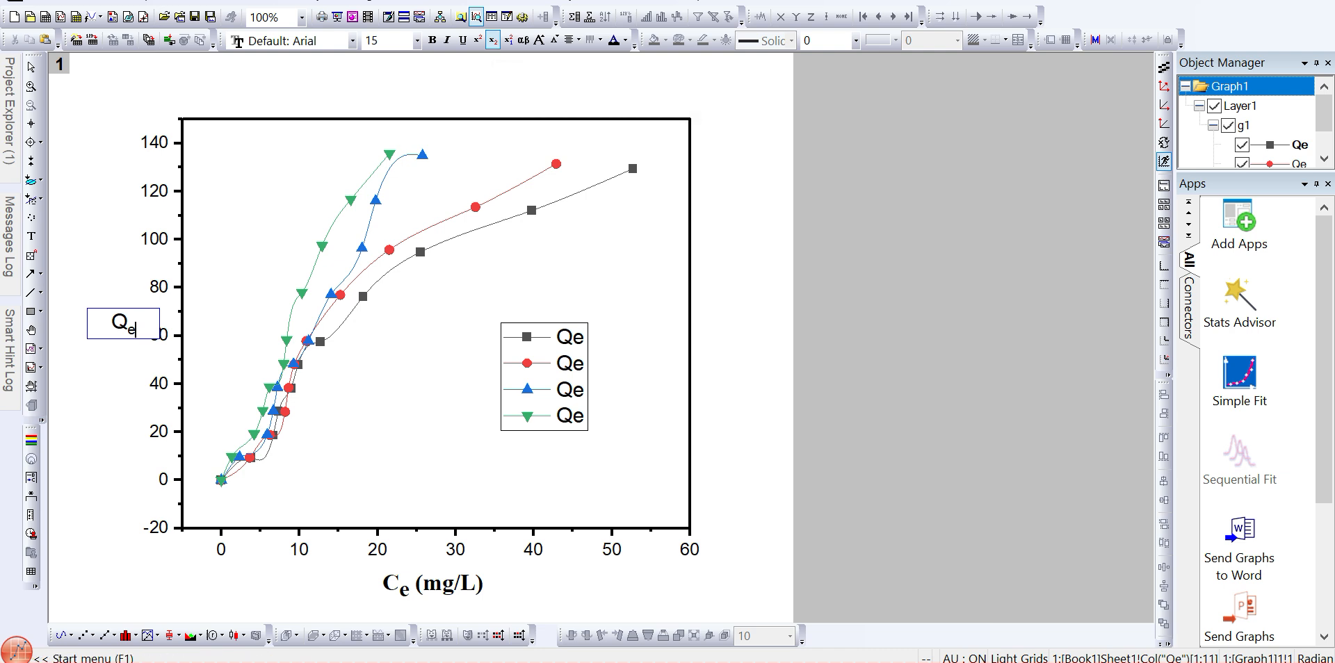
left_click(493, 40)
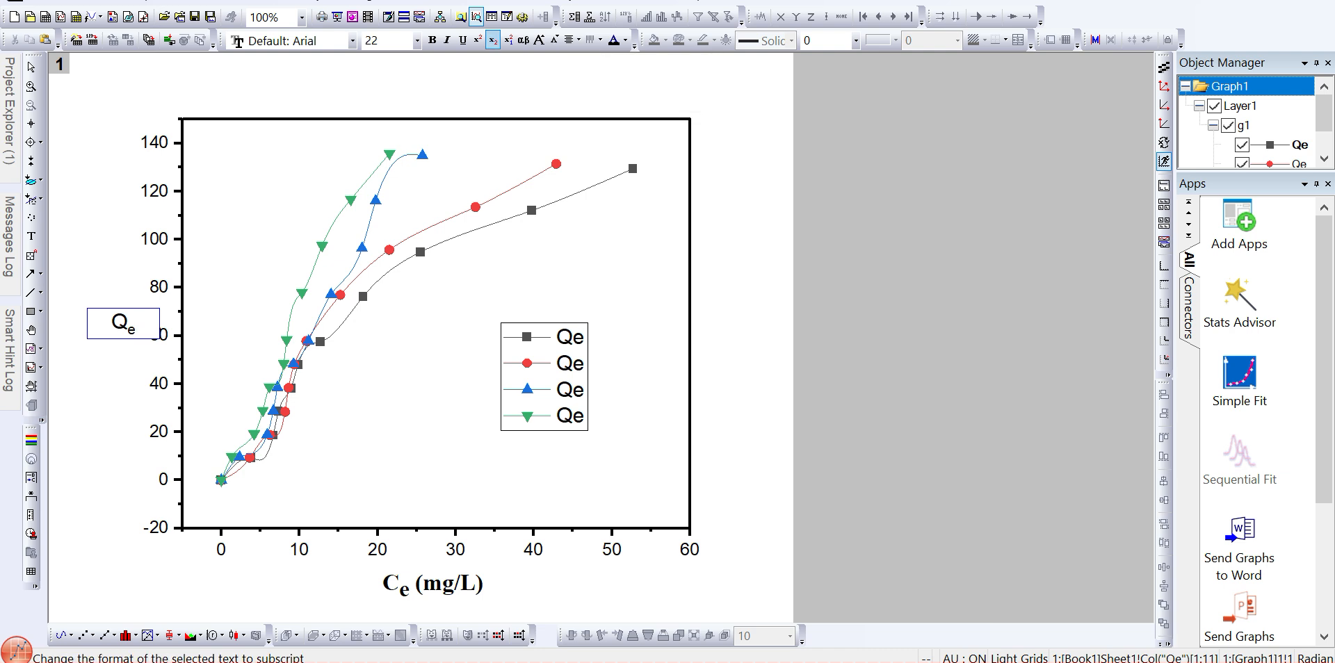
type("(mg/")
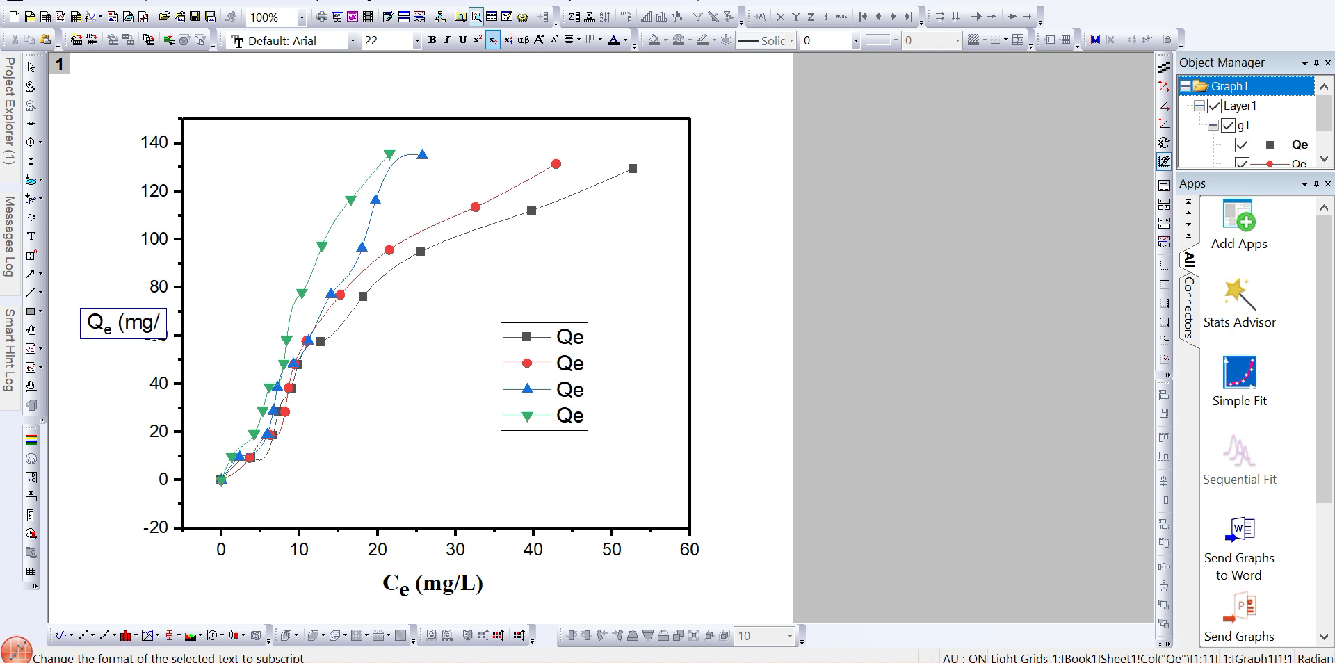
type("g)")
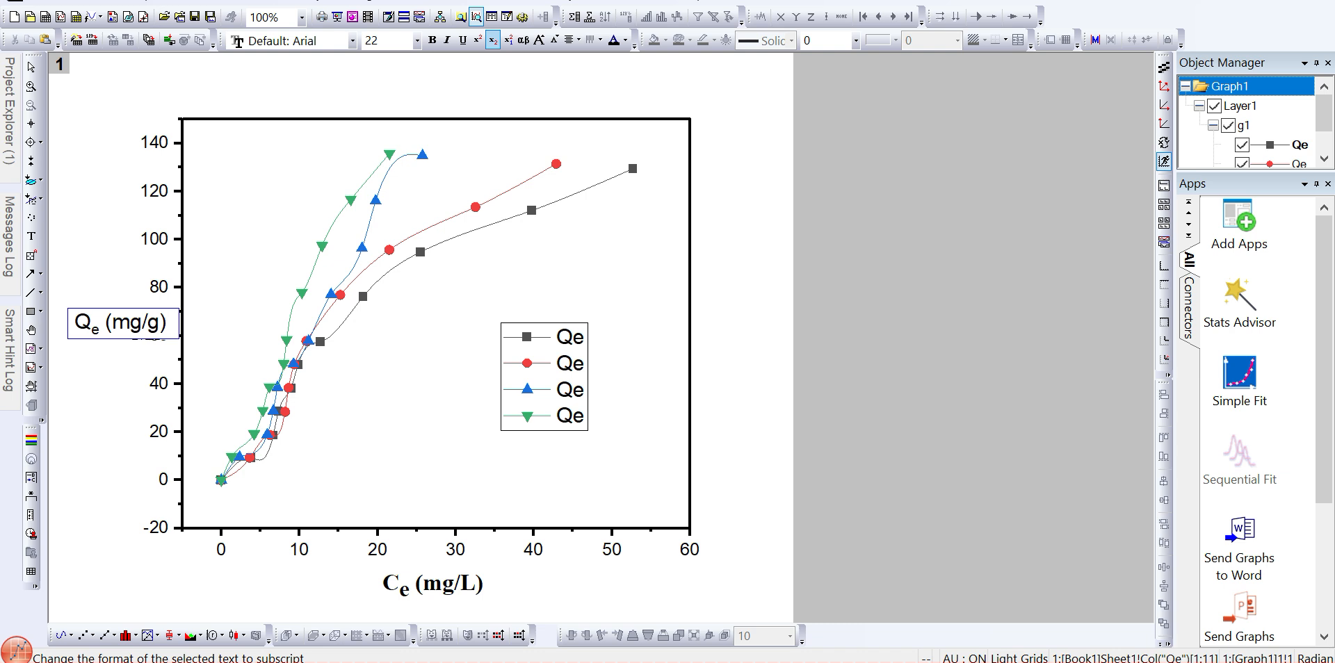
- Make the Y axis title bold, size 24, in Times New Roman
key("ctrl+a")
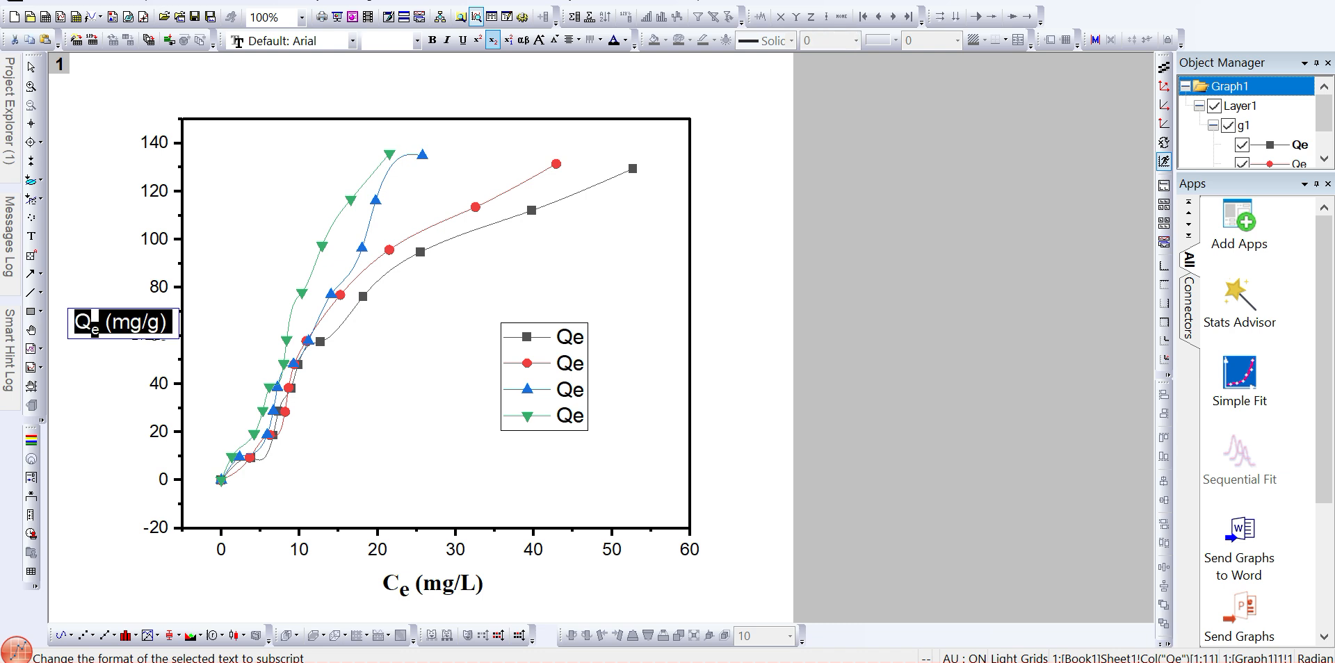
key("ctrl+b")
left_click(432, 40)
left_click(432, 40)
left_click(381, 40)
type("24")
key("Return")
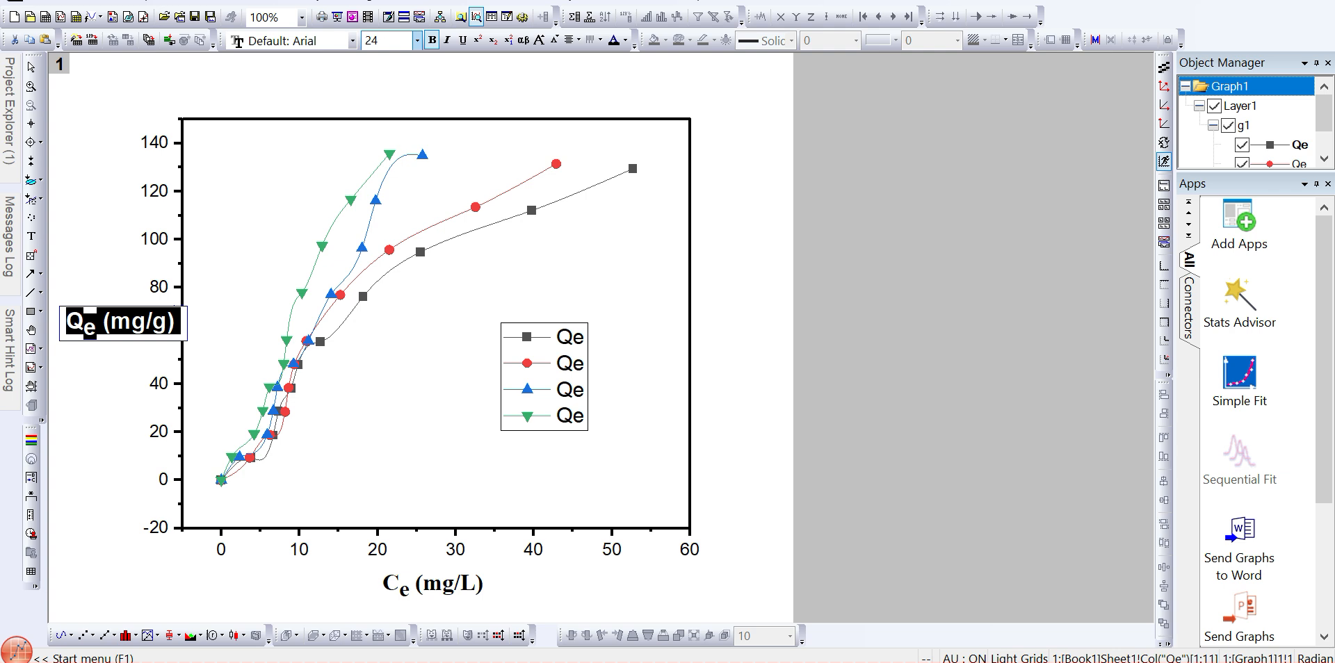
left_click(352, 40)
type("Times New Roman")
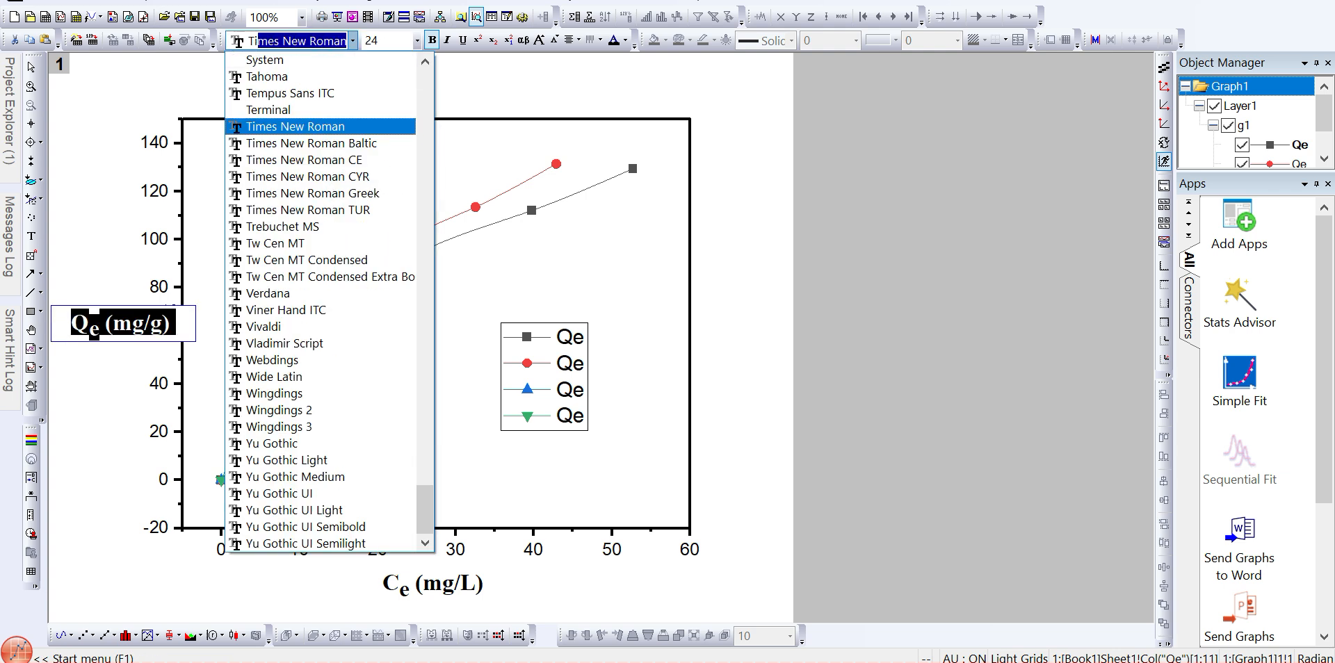
key("Return")
key("Delete")
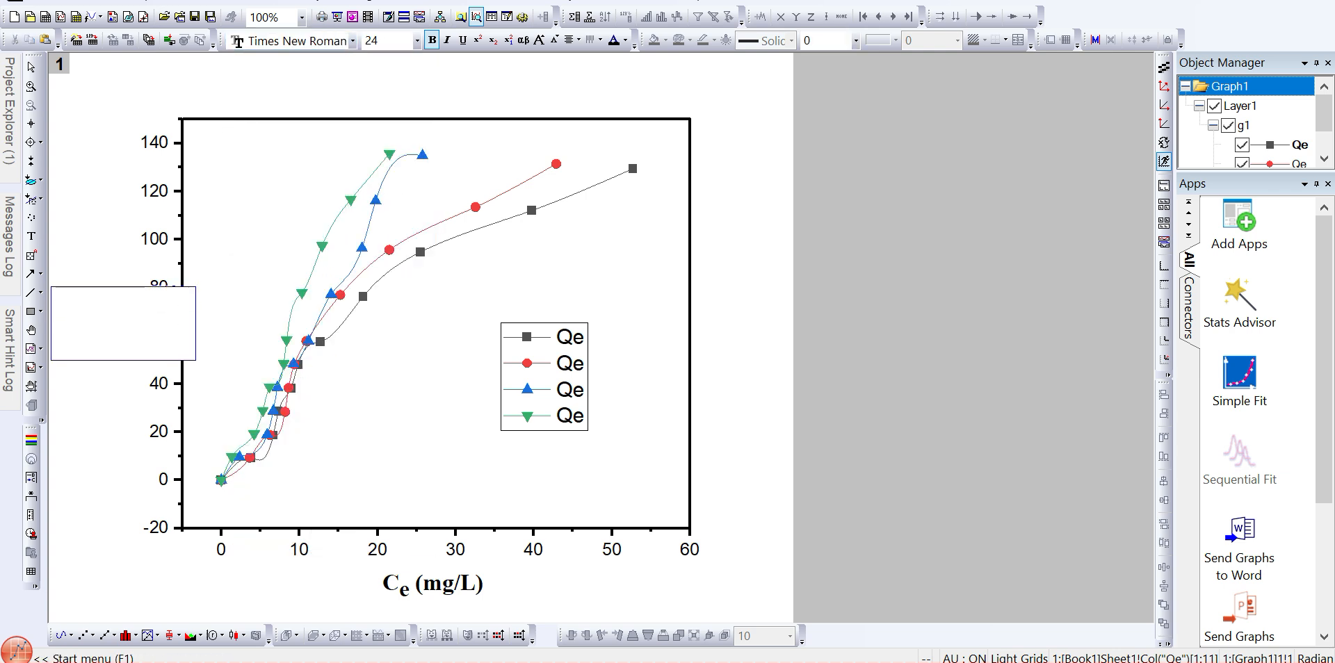
key("ctrl+z")
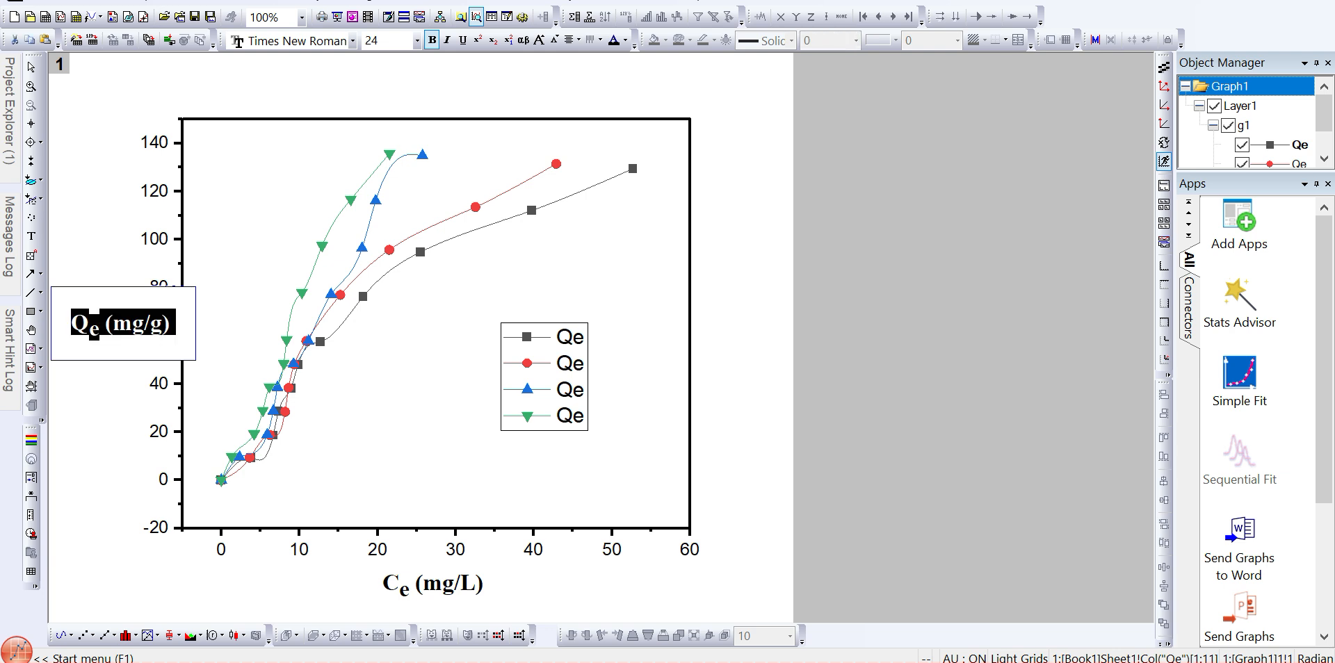
key("Escape")
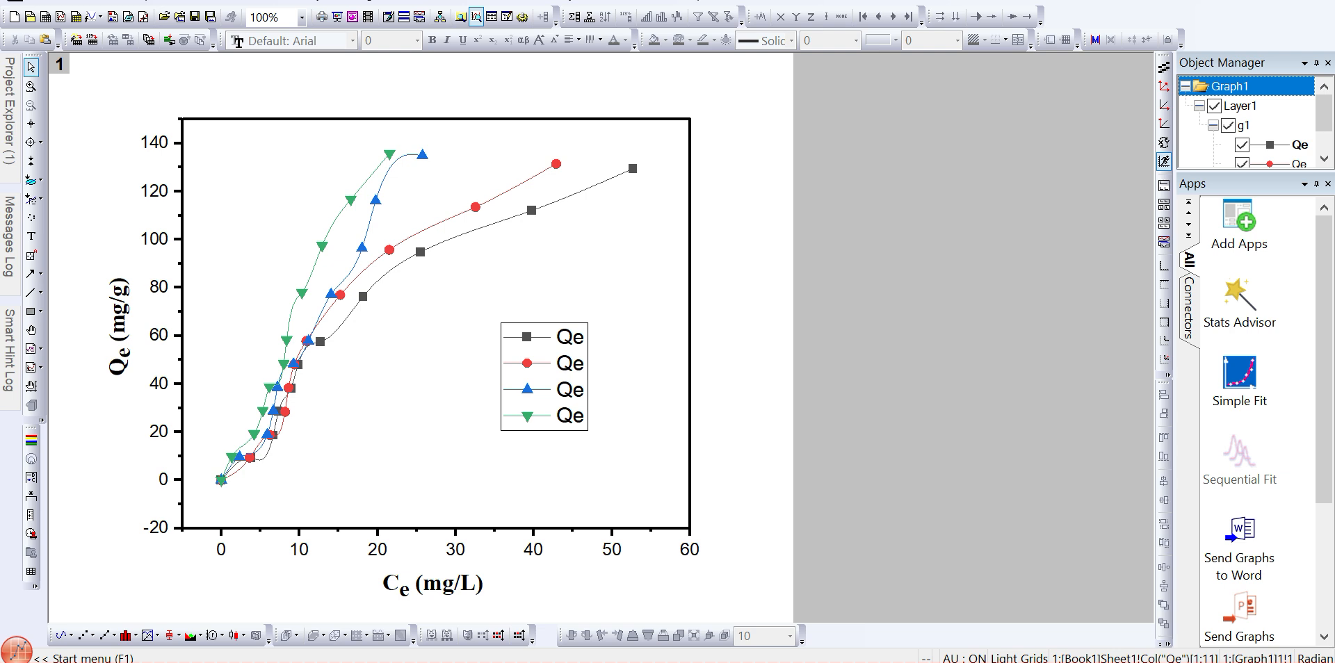
- Set the line thickness of all four plotted curves to 2
left_click(379, 166)
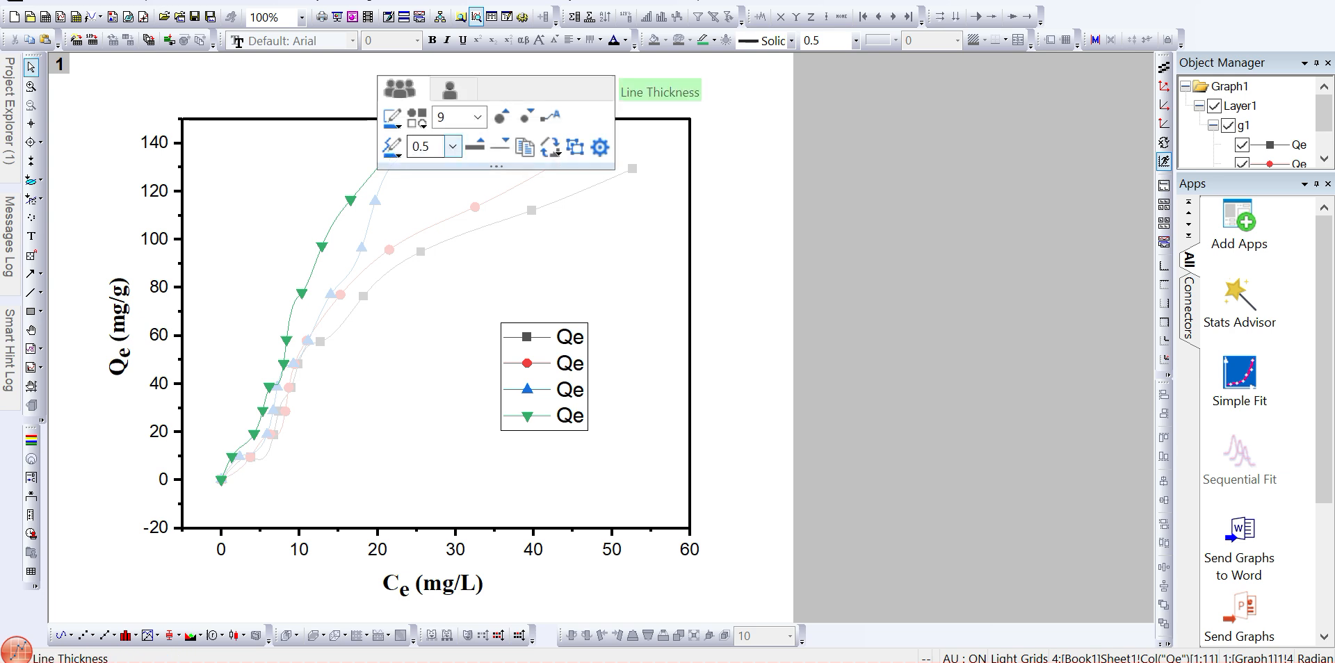
left_click(452, 146)
left_click(417, 255)
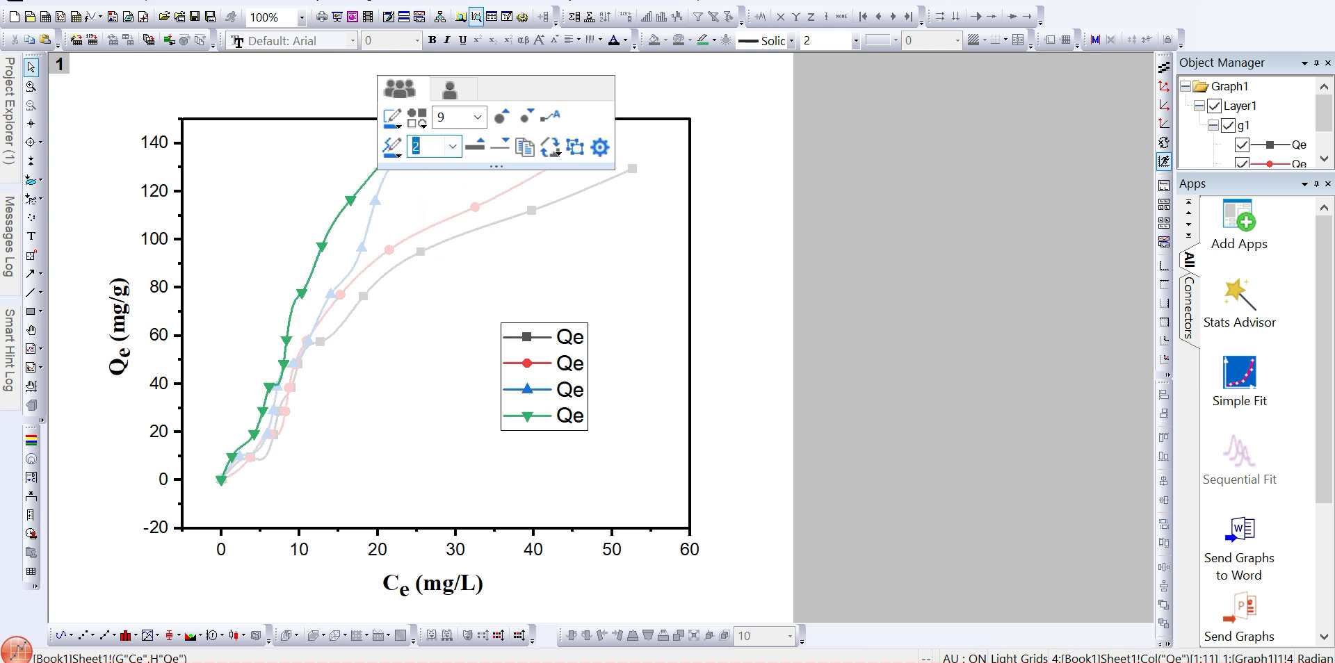
key("Escape")
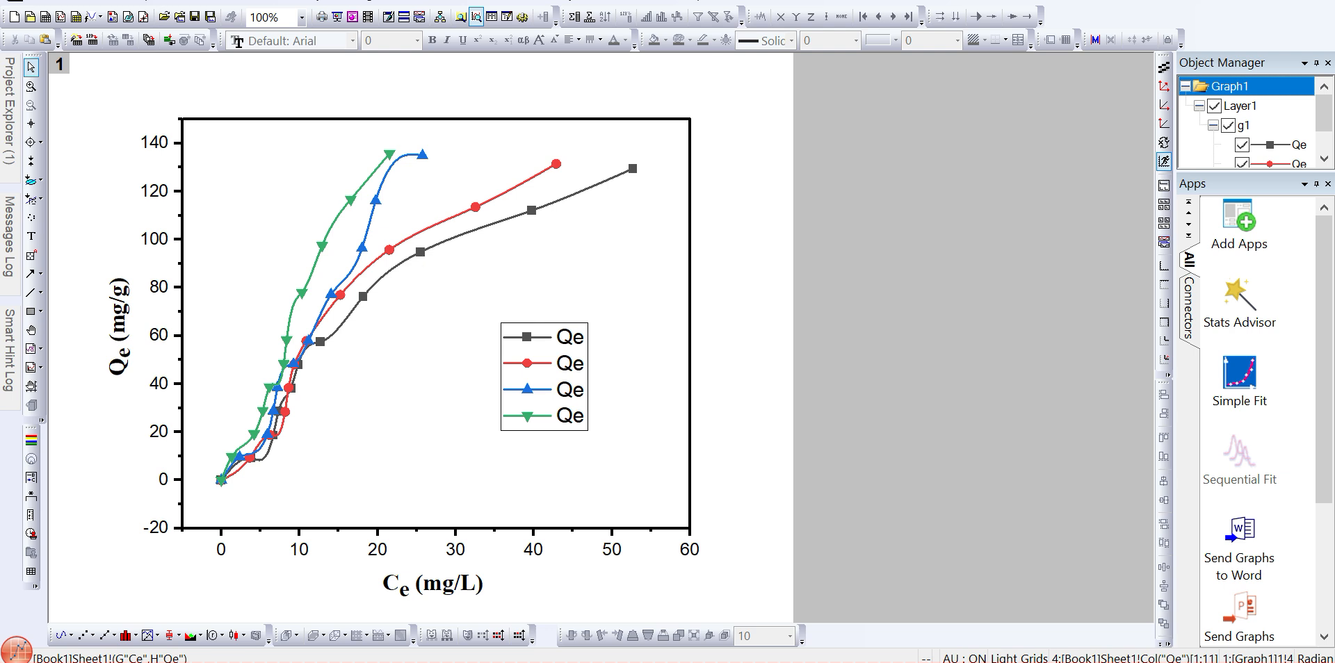
left_click(420, 252)
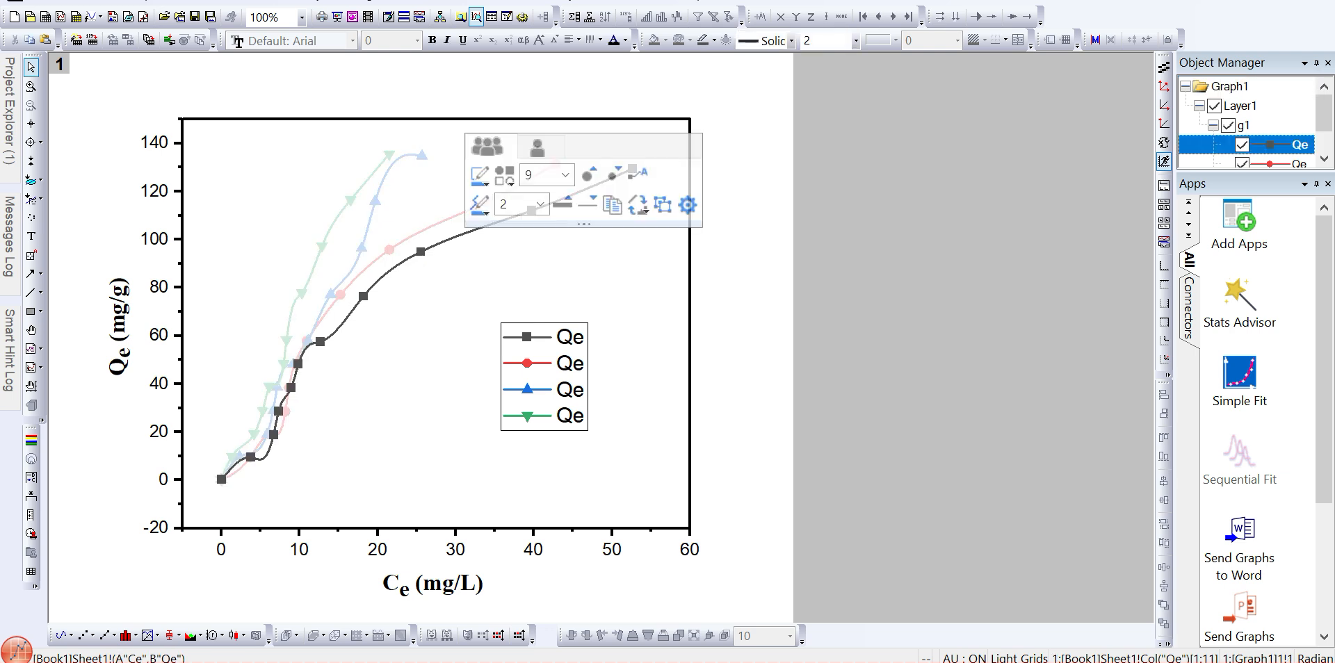
left_click(479, 174)
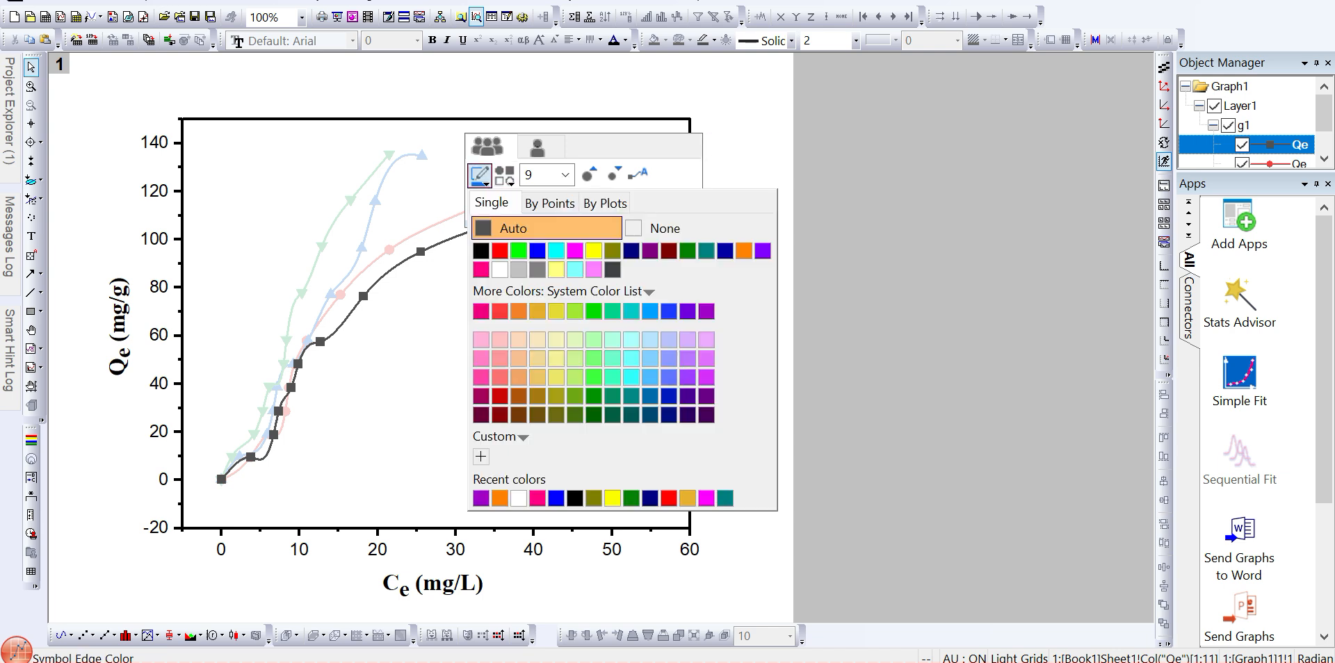
left_click(855, 390)
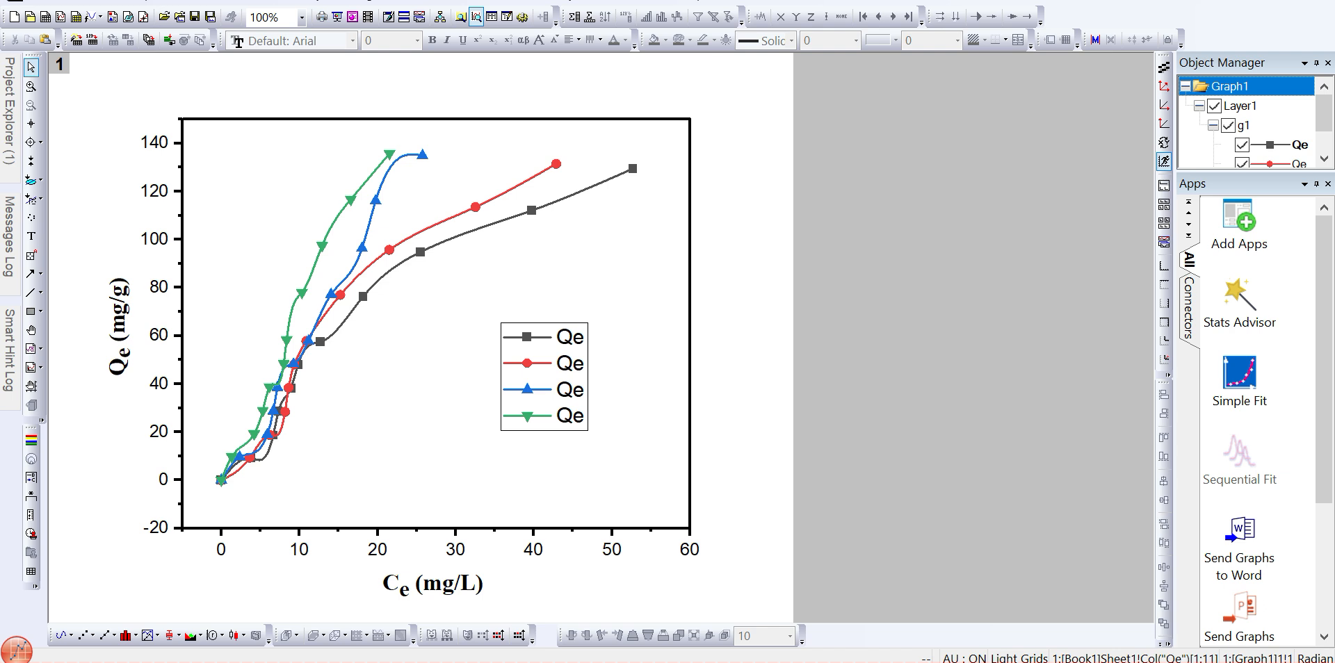
- Make the X axis tick labels bold, size 20, in Times New Roman
left_click(534, 549)
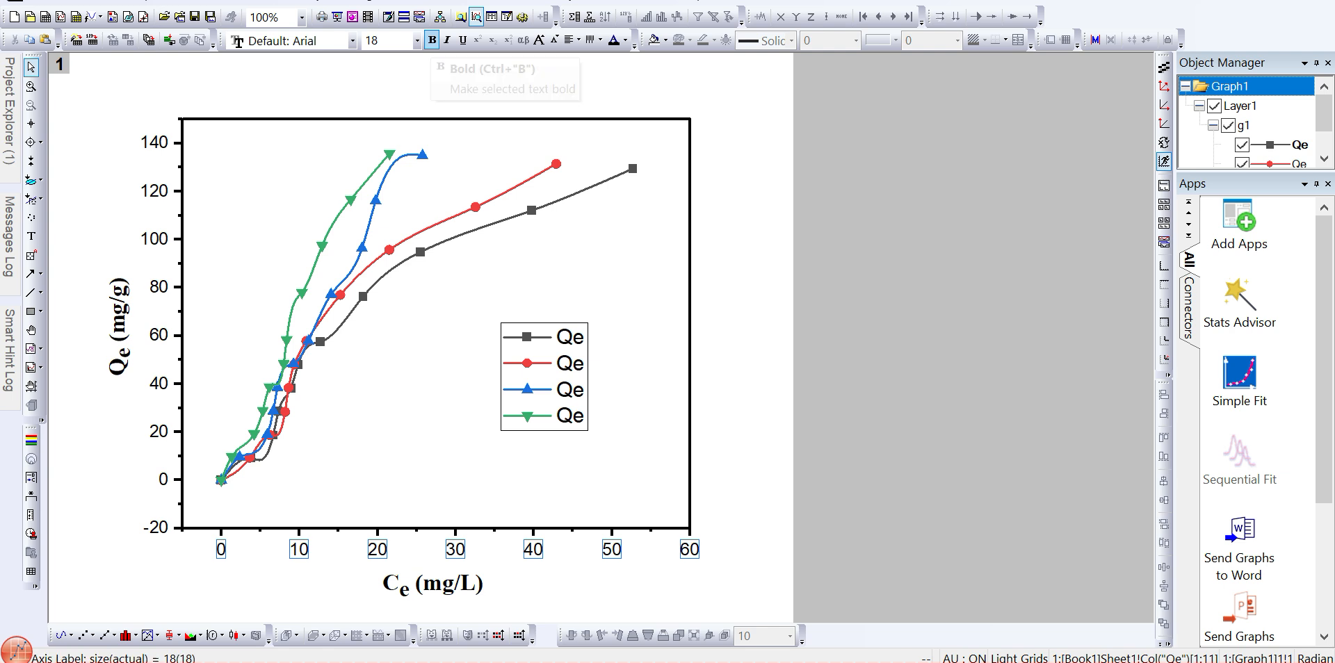
left_click(432, 40)
left_click(384, 40)
type("20")
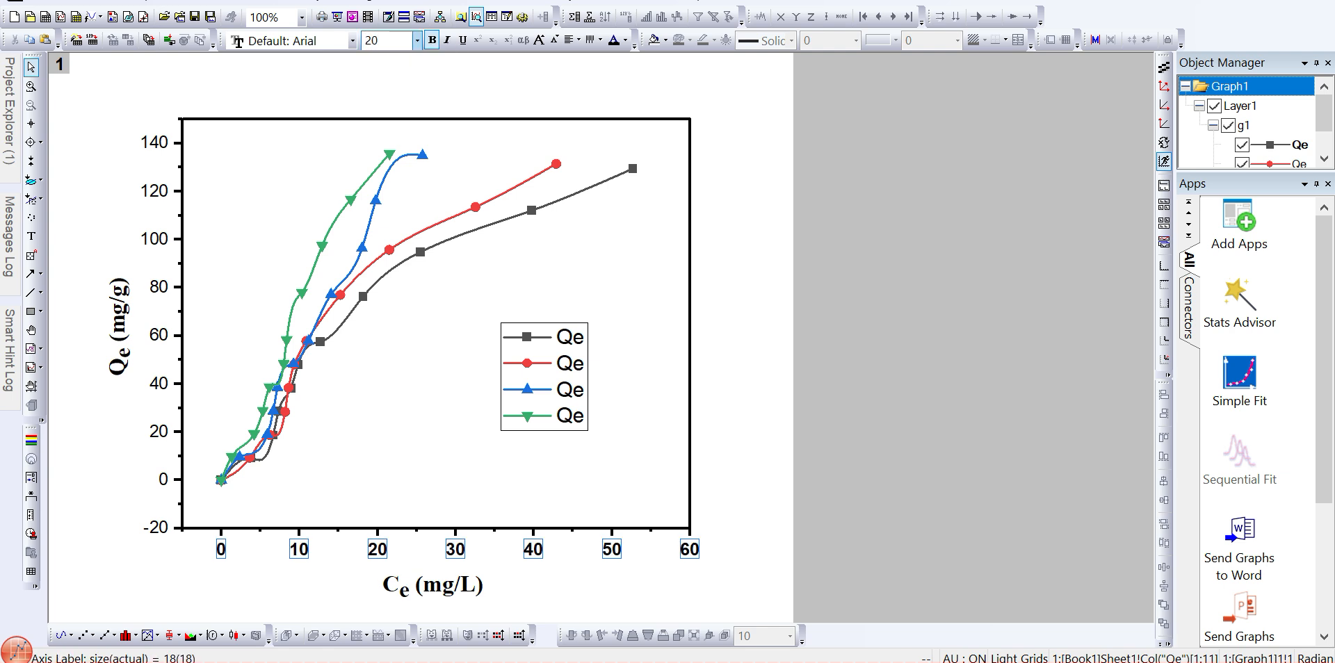
key("Return")
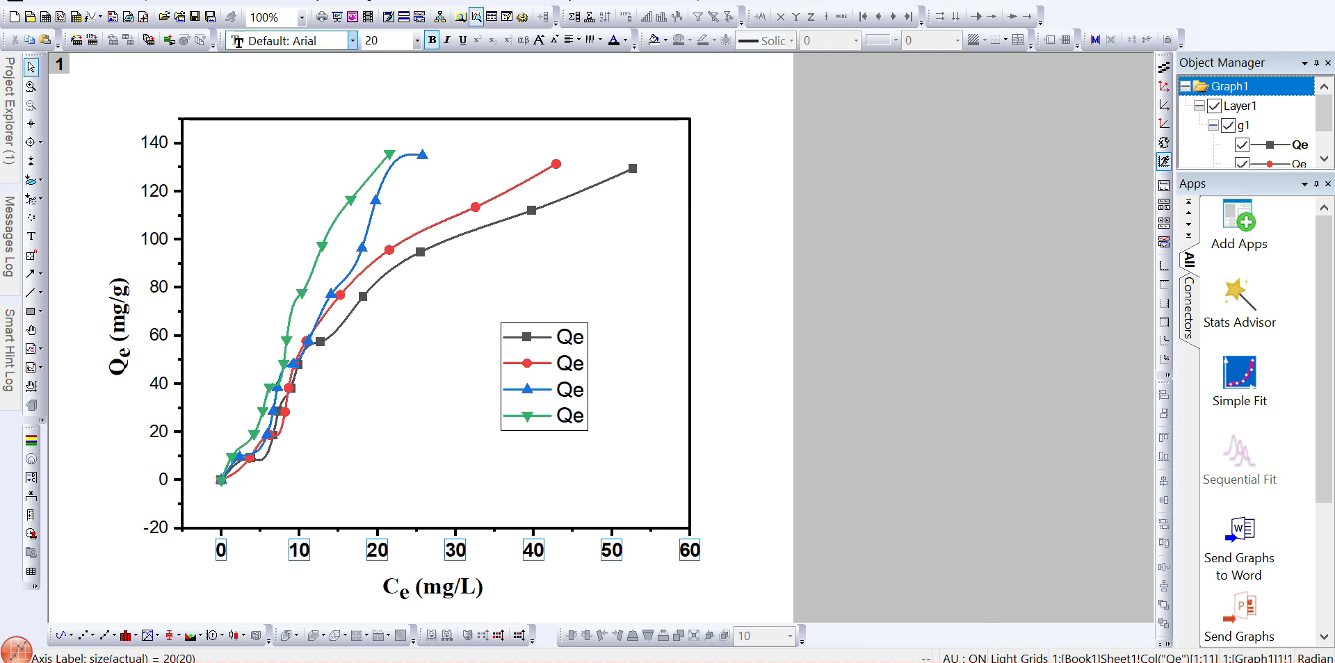
left_click(352, 40)
scroll(327, 63, "up", 1)
left_click(299, 60)
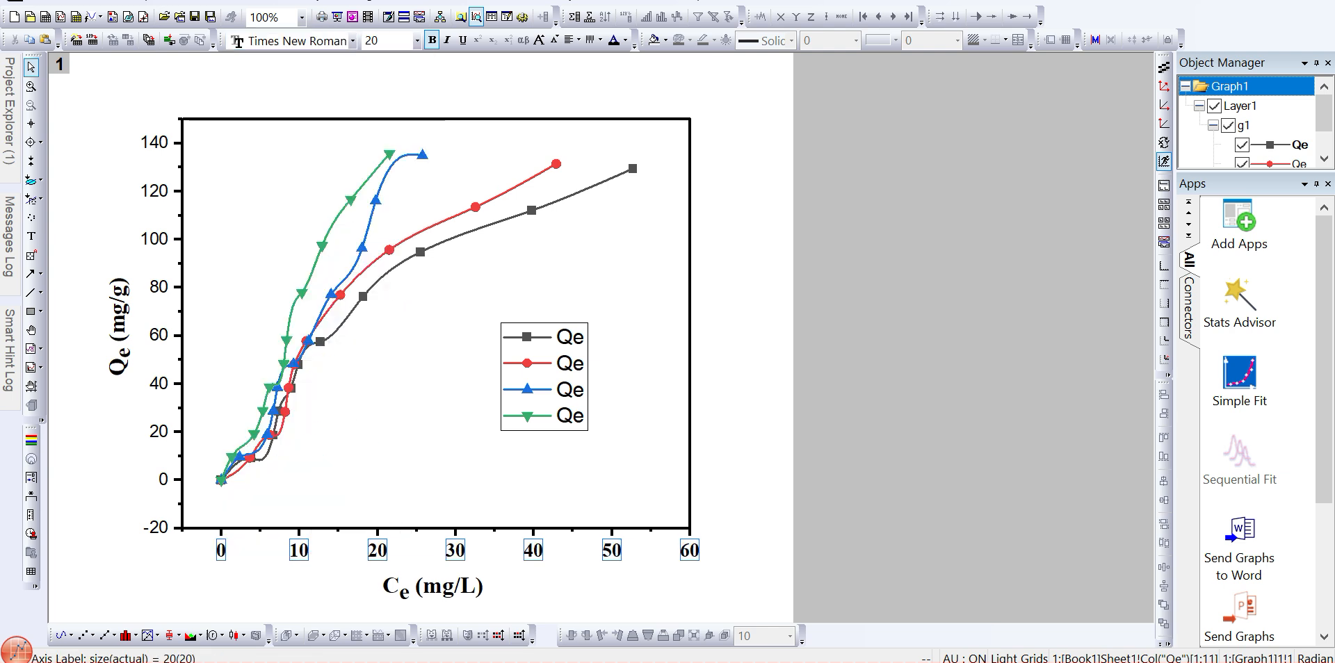
- Make the Y axis tick labels bold, size 20, in Times New Roman
left_click(154, 191)
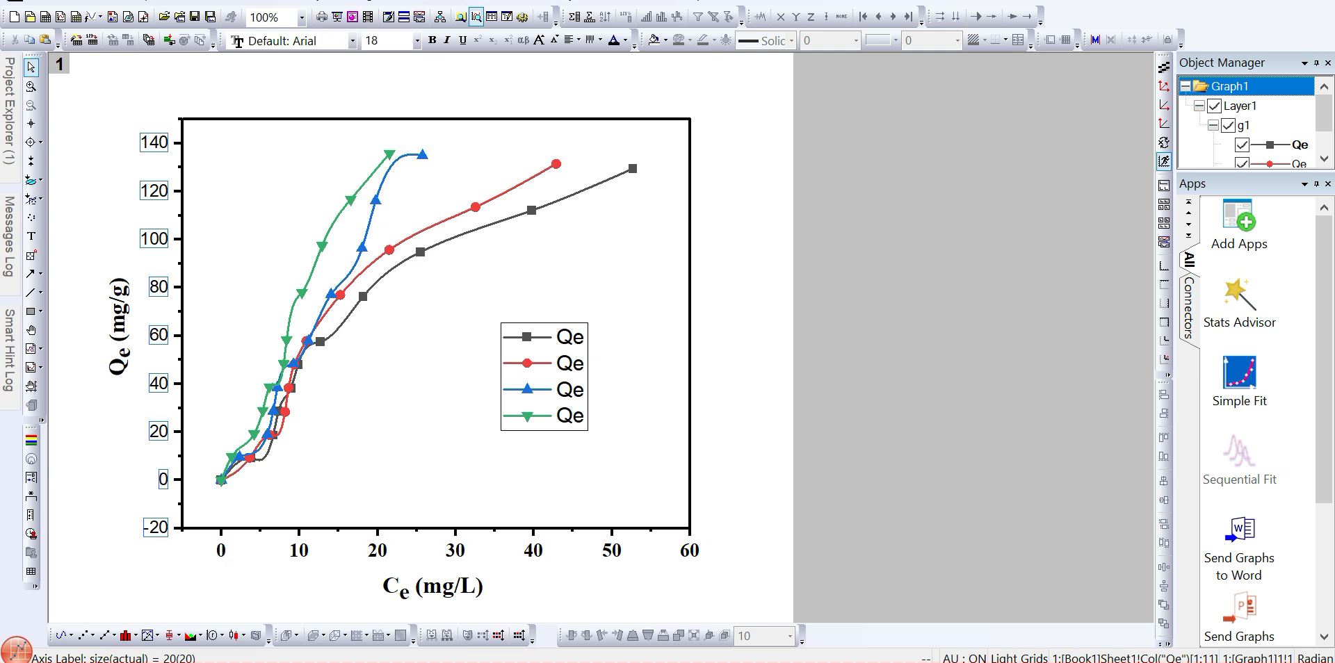
left_click(431, 40)
left_click(381, 40)
type("20")
key("Return")
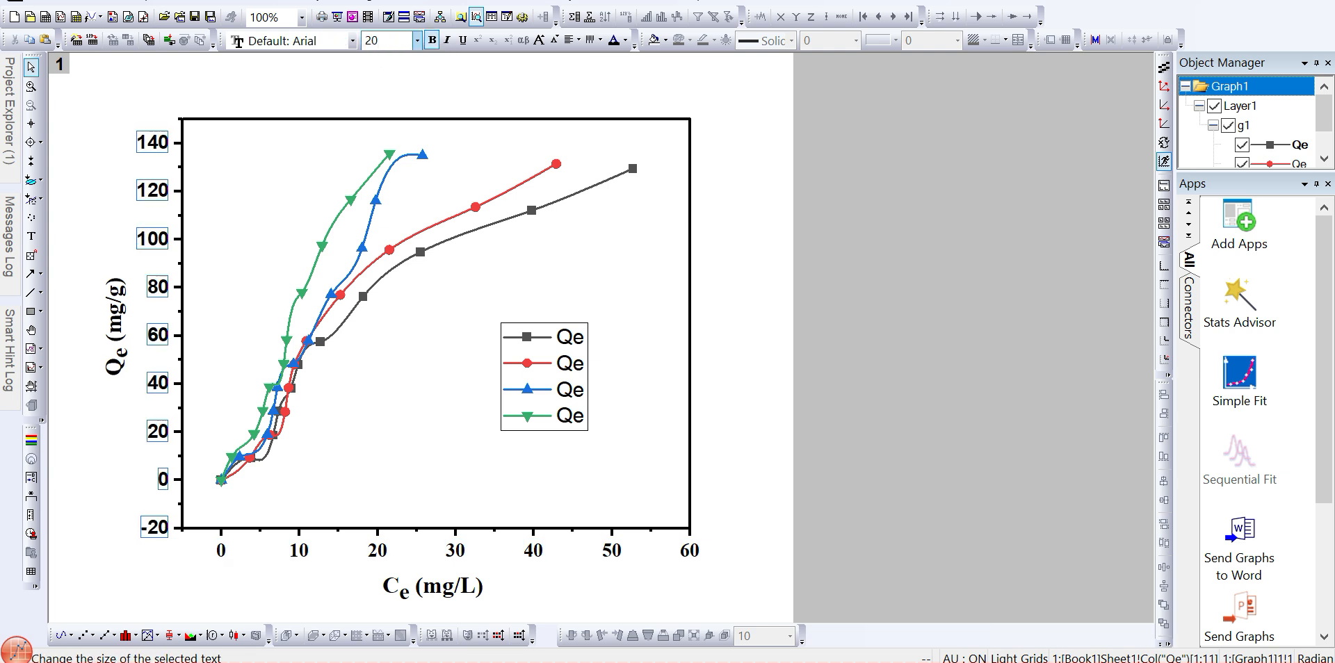
left_click(352, 40)
scroll(312, 70, "up", 1)
left_click(299, 60)
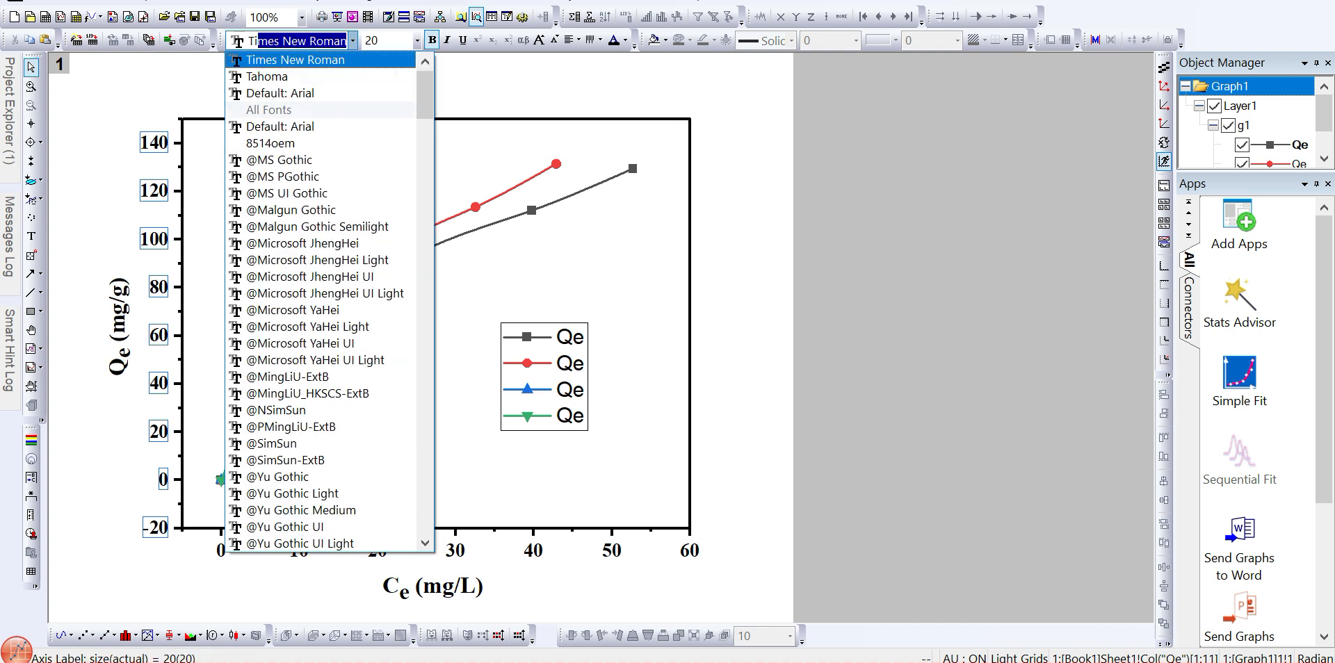
key("Escape")
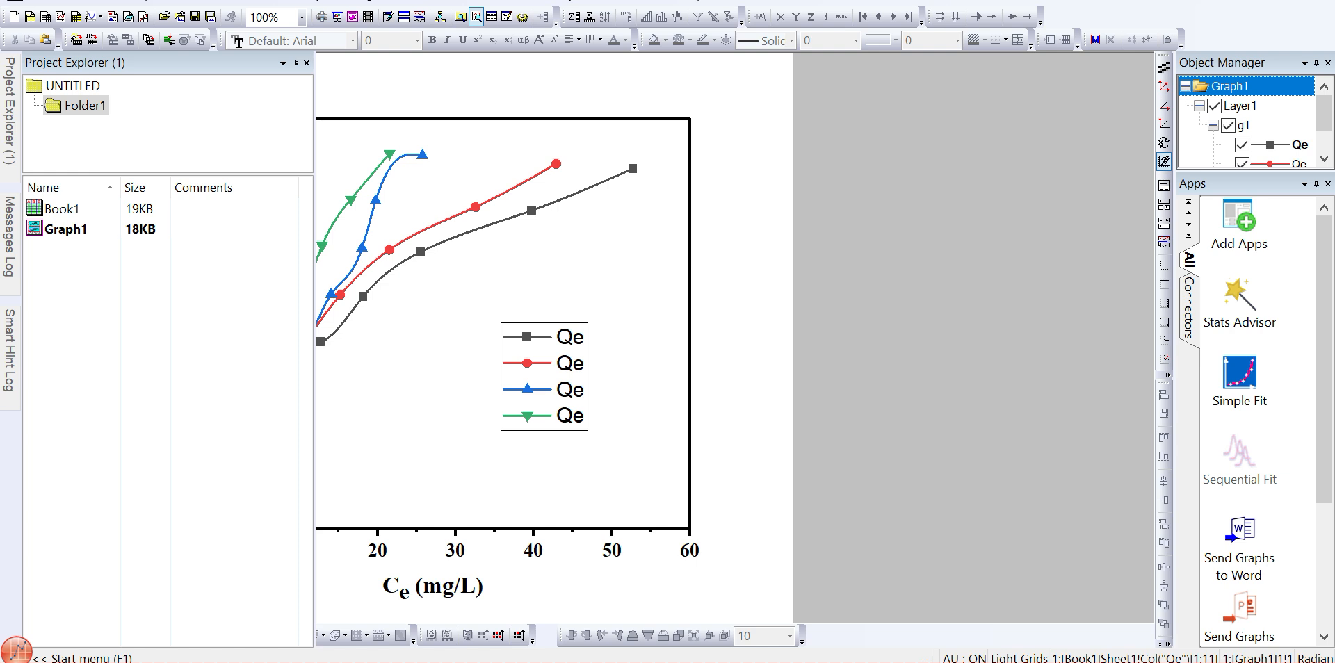
- Open the Book1 worksheet and move the 10 oC comment from column A(X1) to column B(Y1)
mouse_move(9, 111)
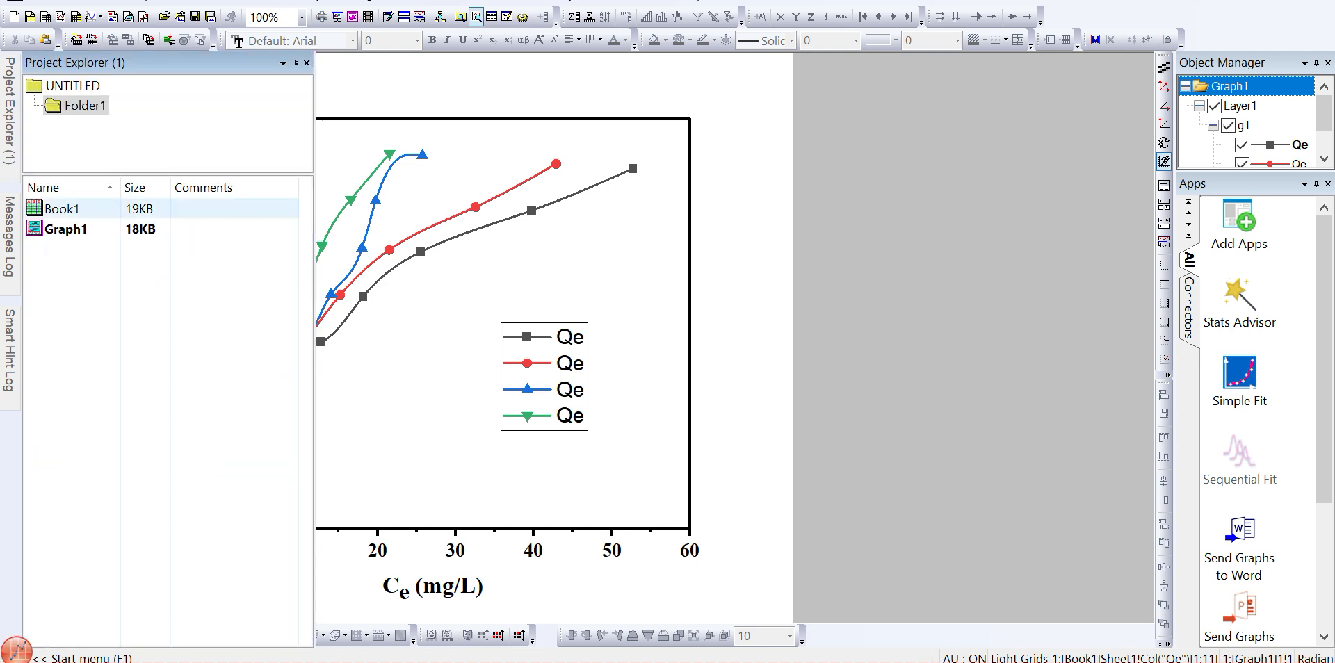
double_click(61, 209)
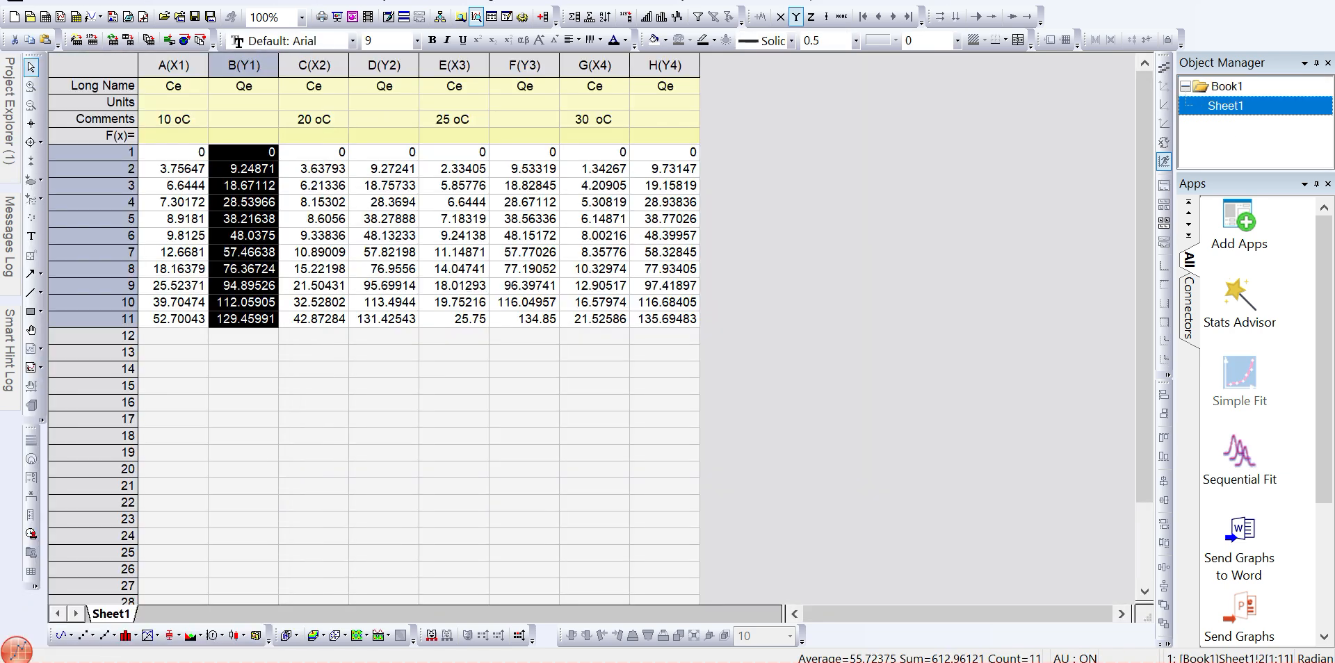
double_click(173, 119)
key("ctrl+a")
key("BackSpace")
key("Return")
key("Up")
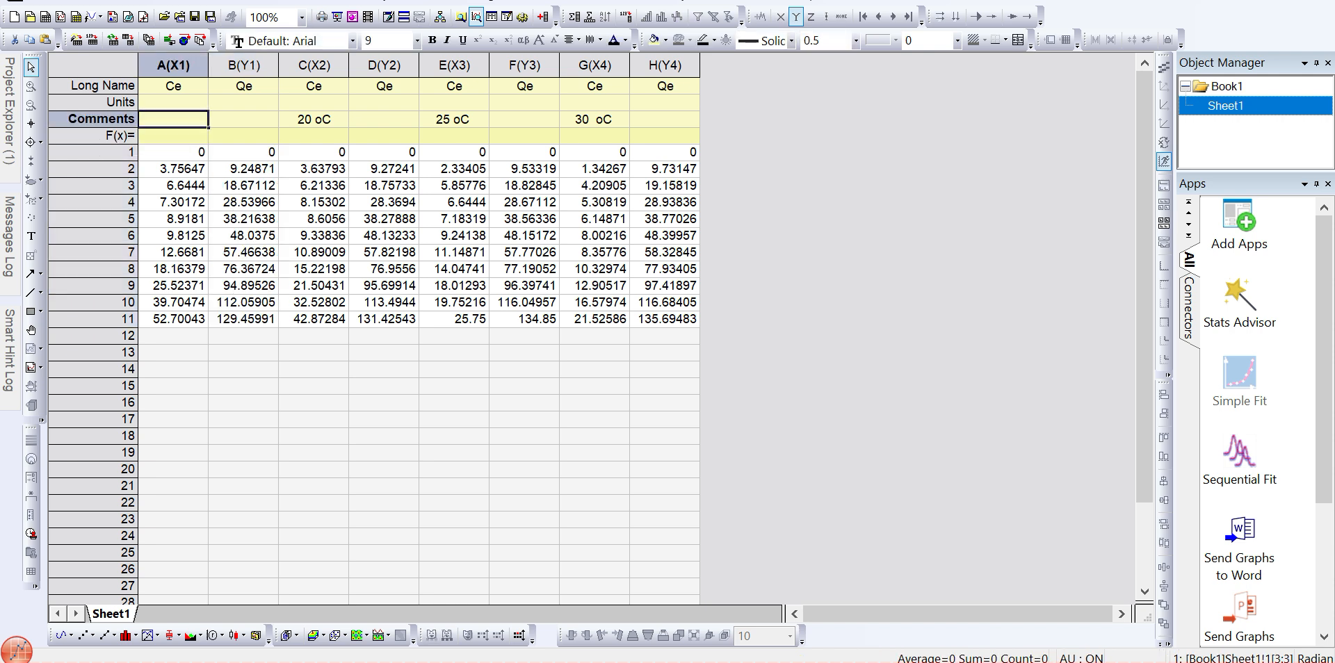
key("Right")
type("10")
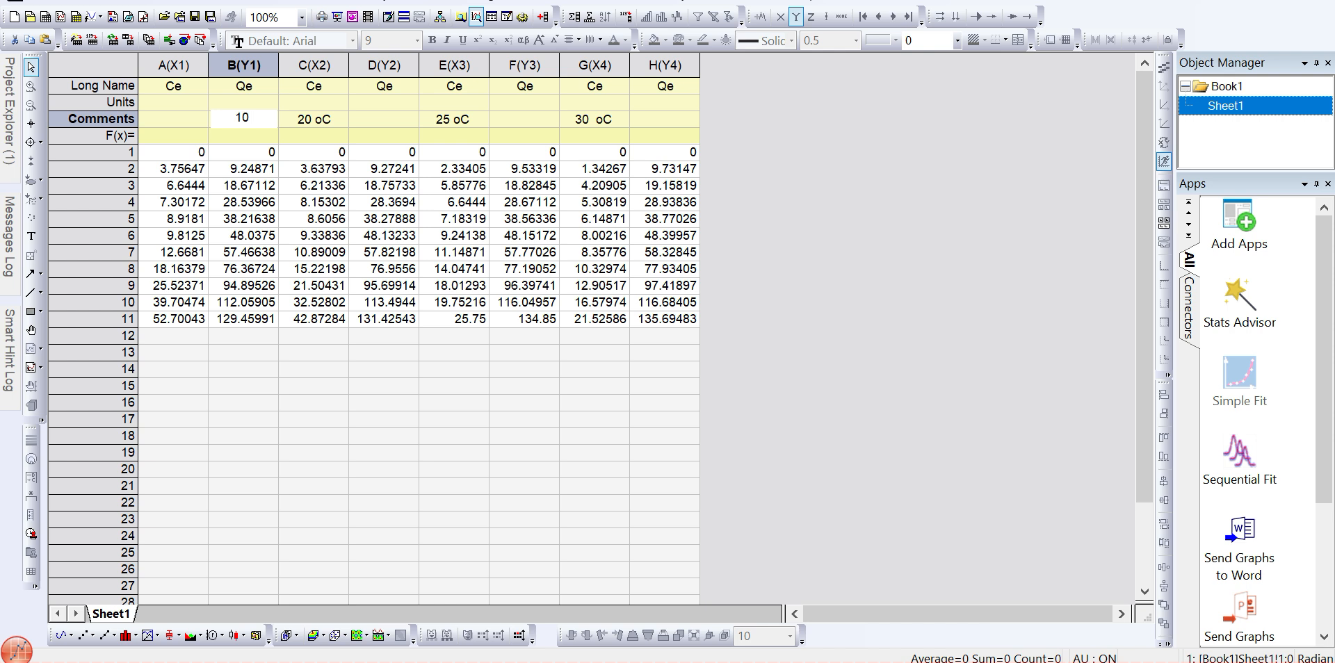
type(" oC")
key("Return")
- Move the 20 oC comment from column C(X2) to column D(Y2)
key("Up")
key("Right")
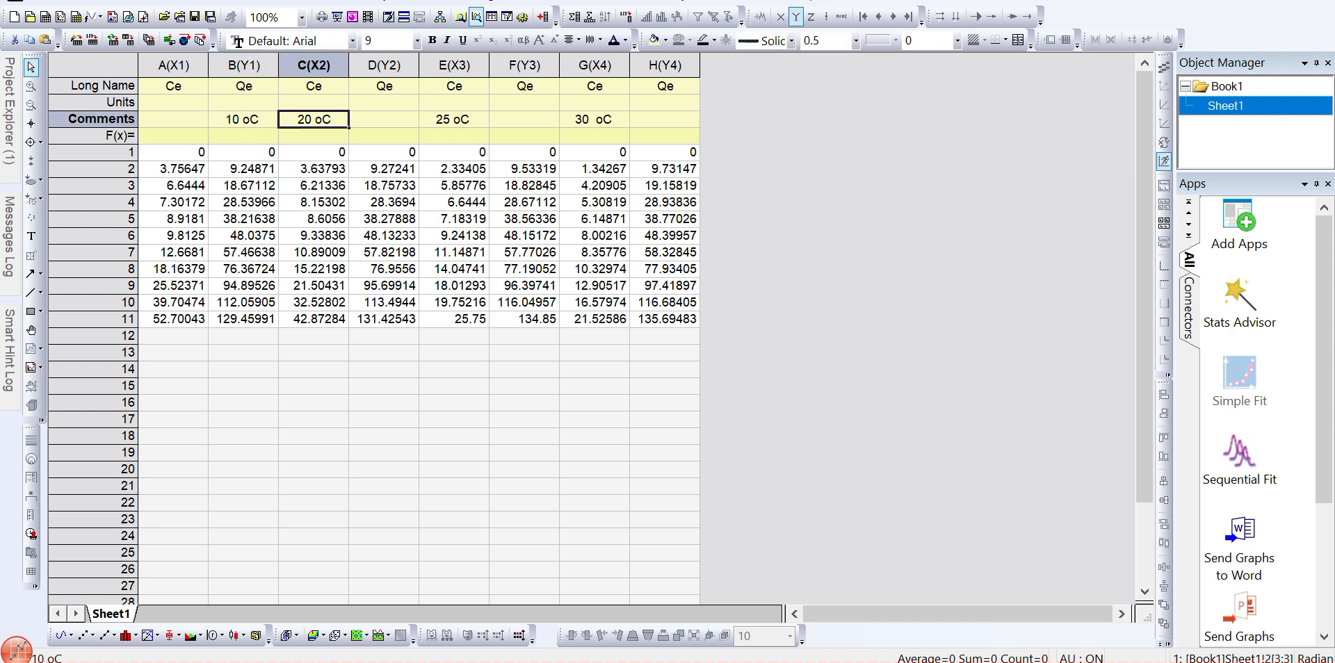
key("F2")
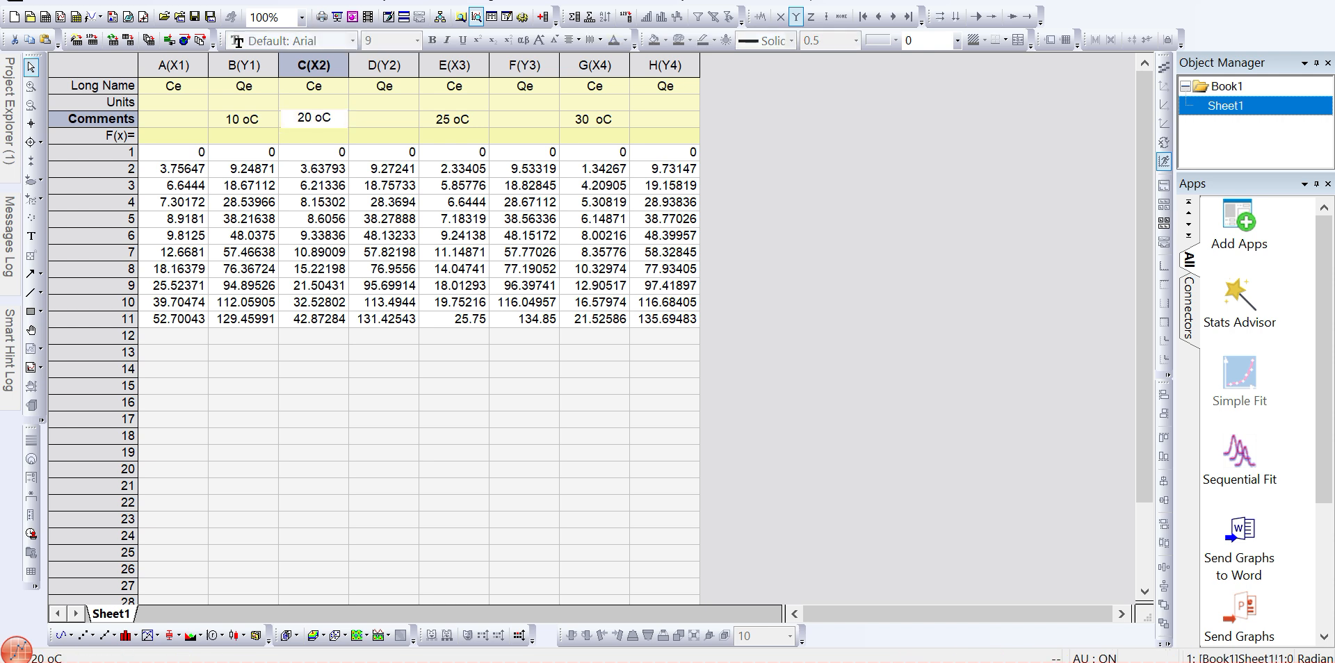
key("Delete")
key("Return")
key("Up")
key("Right")
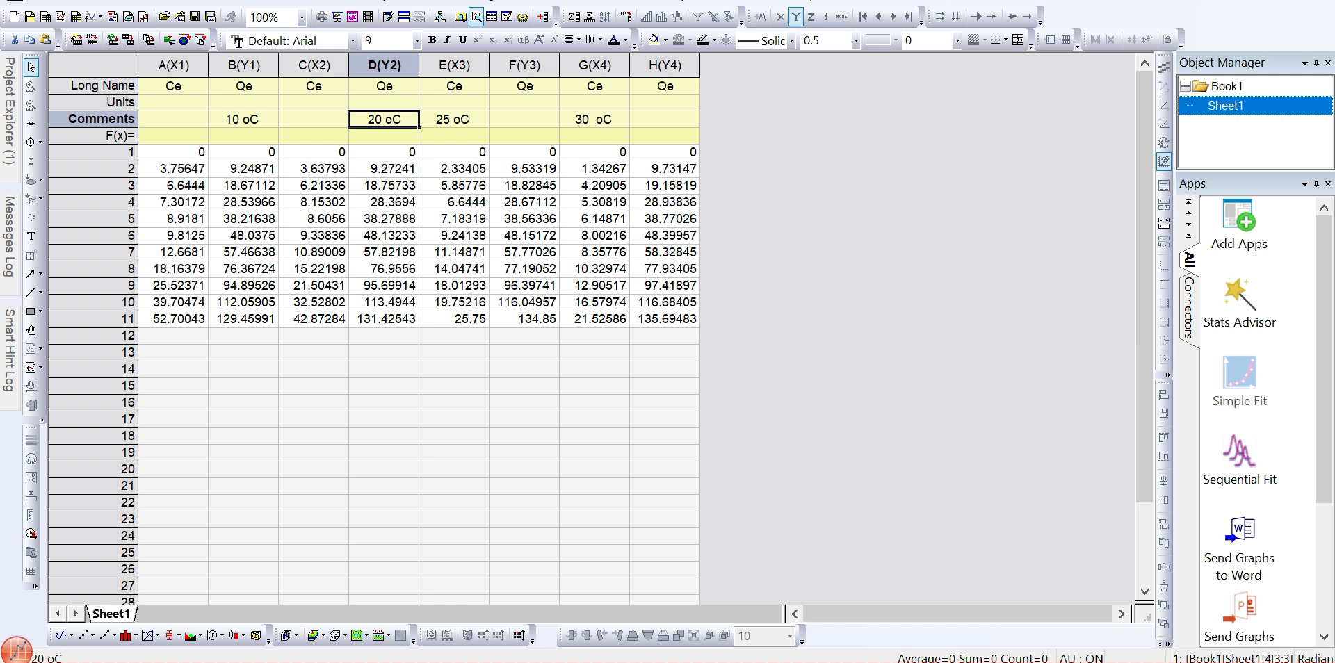
- Move the 25 oC comment from column E(X3) to column F(Y3)
double_click(452, 119)
key("ctrl+a")
key("ctrl+c")
key("Delete")
key("Return")
key("Return")
key("Up")
key("Up")
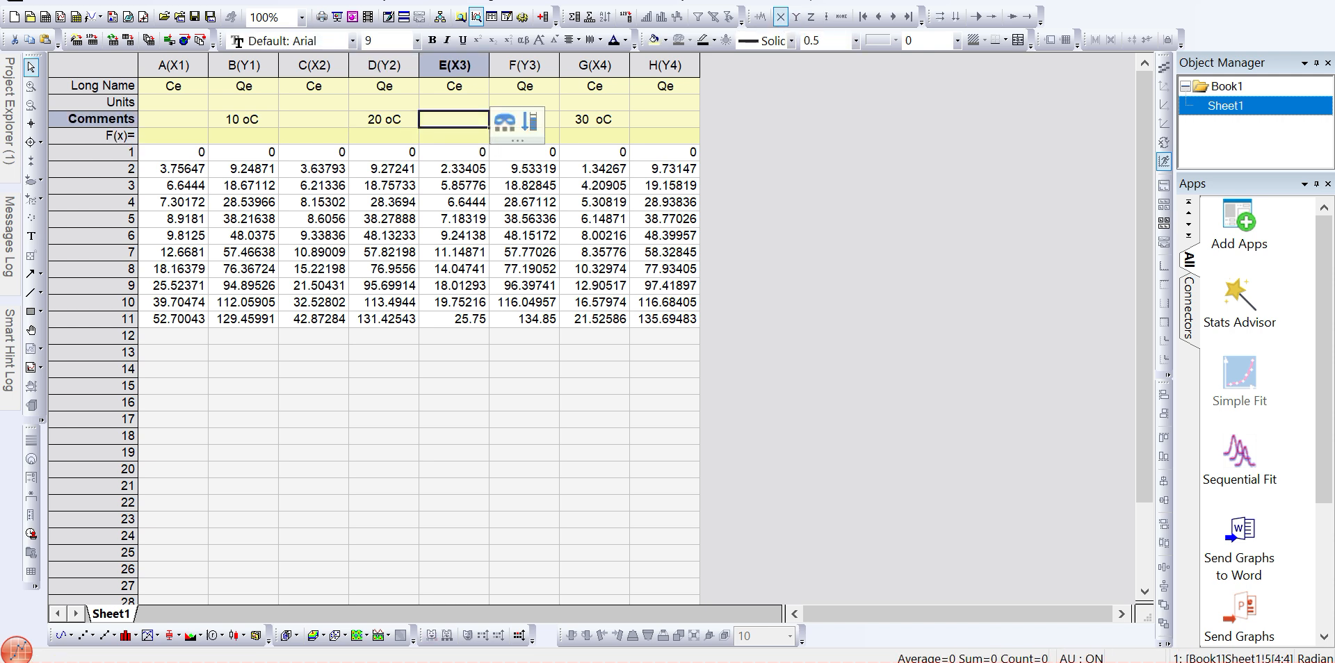
key("Right")
key("ctrl+v")
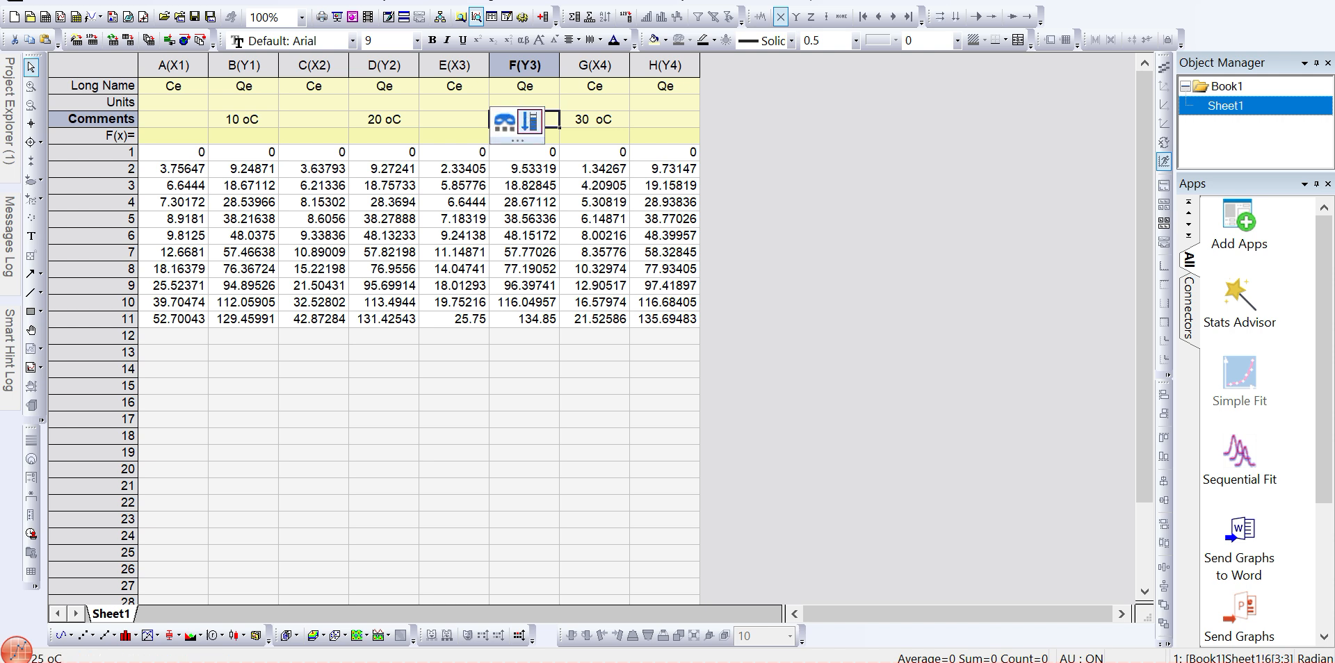
- Move the 30 oC comment from column G(X4) to column H(Y4)
double_click(594, 119)
key("ctrl+a")
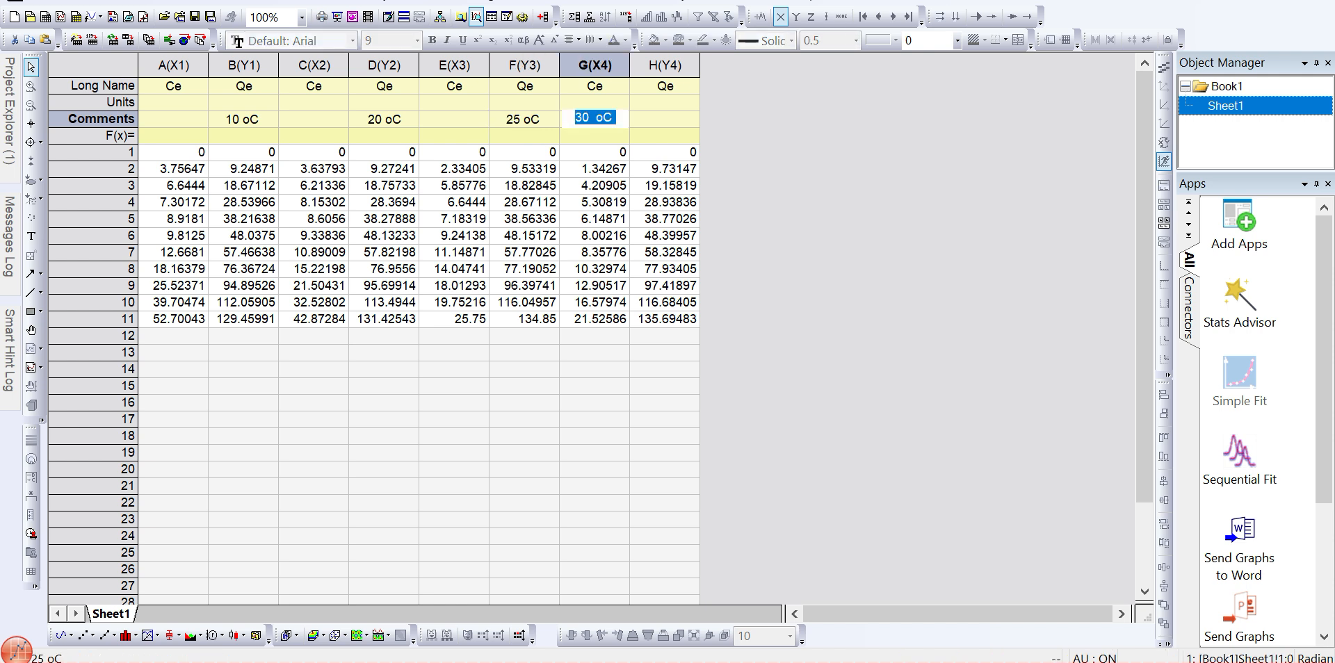
key("ctrl+x")
key("Return")
key("Up")
key("Right")
key("ctrl+v")
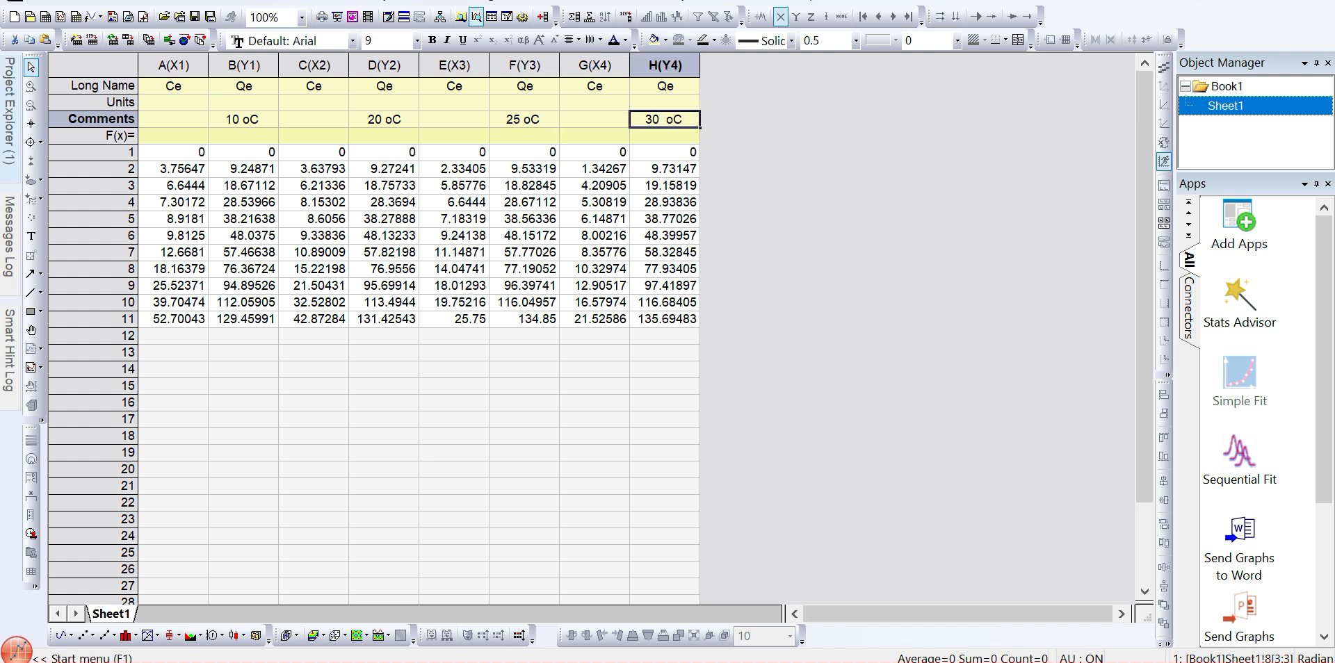
- Examine the graph legend entries and the worksheet's column comments
mouse_move(8, 158)
double_click(74, 230)
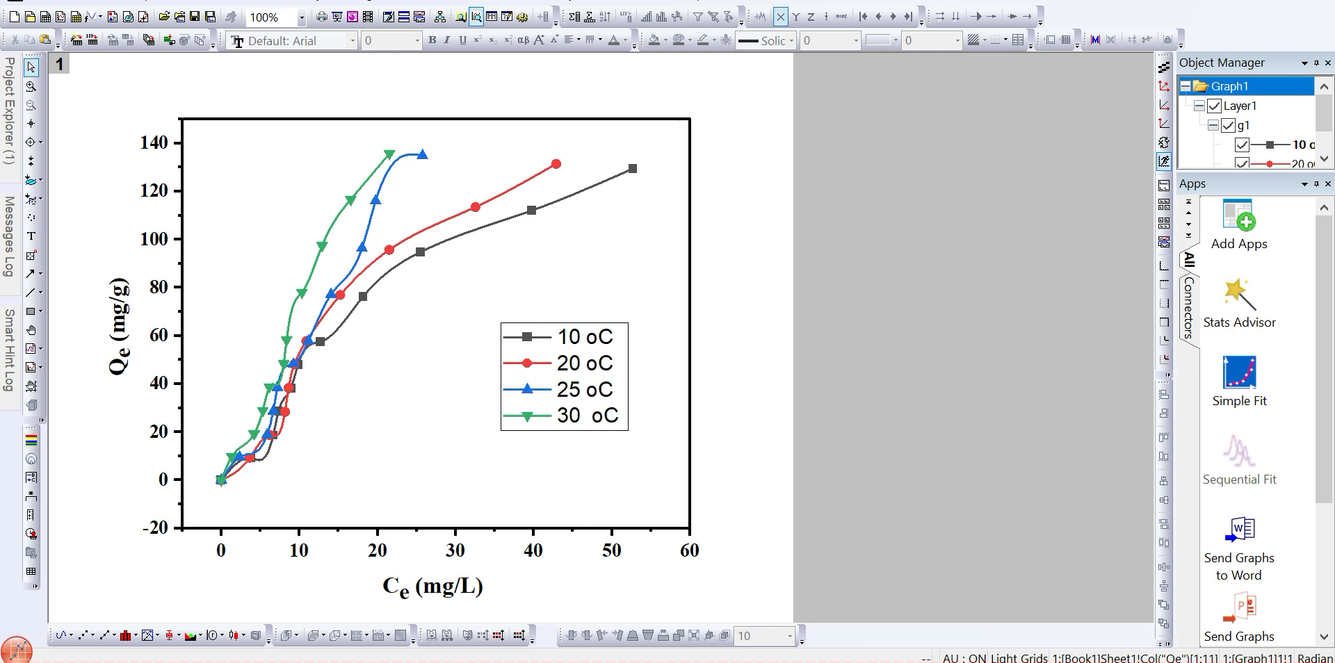
double_click(594, 338)
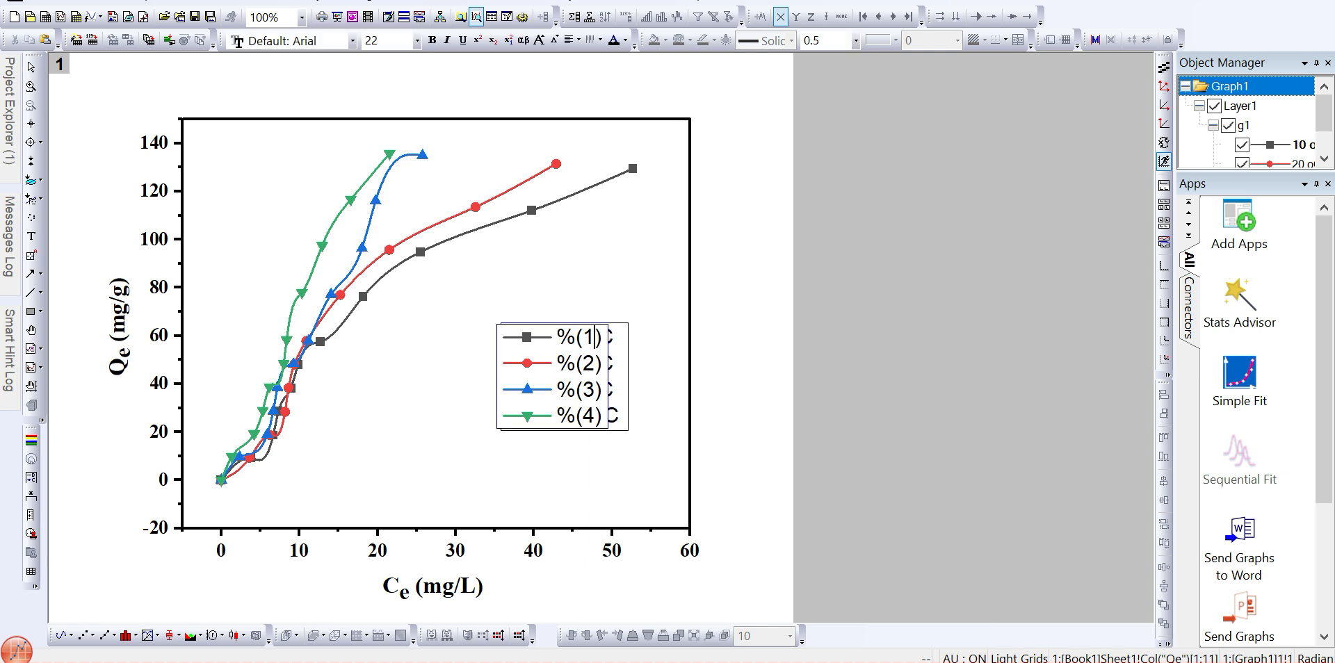
key("Escape")
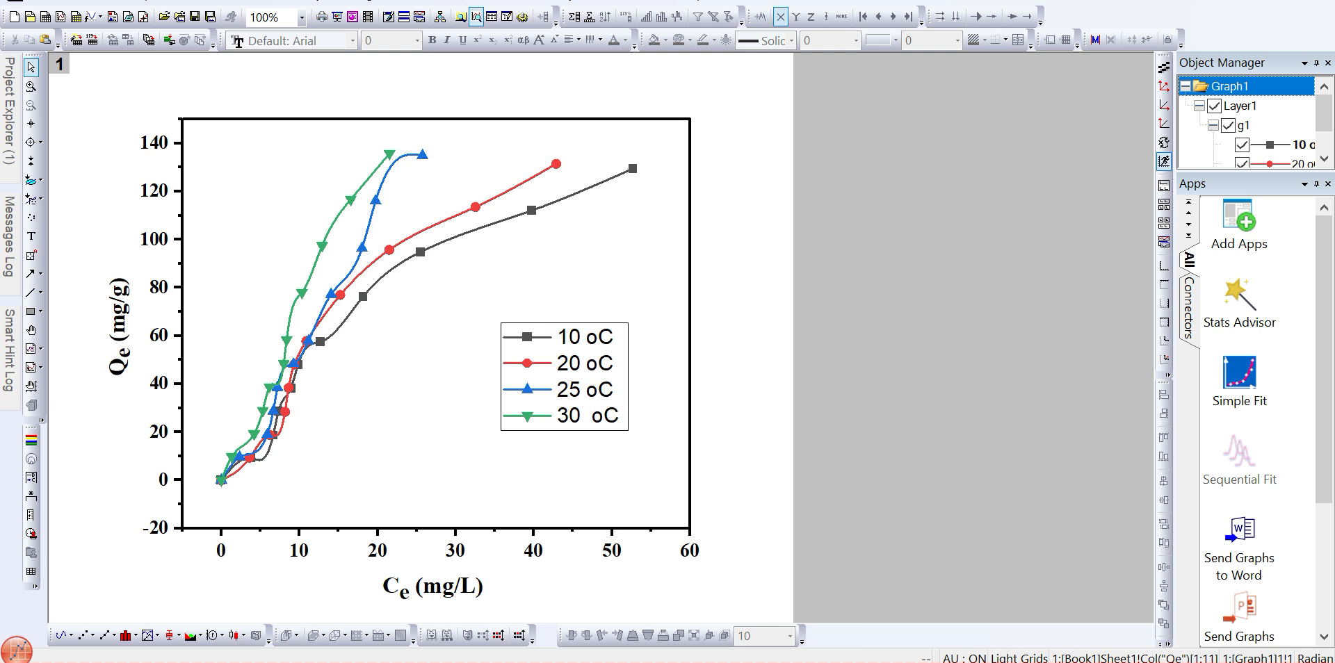
mouse_move(9, 111)
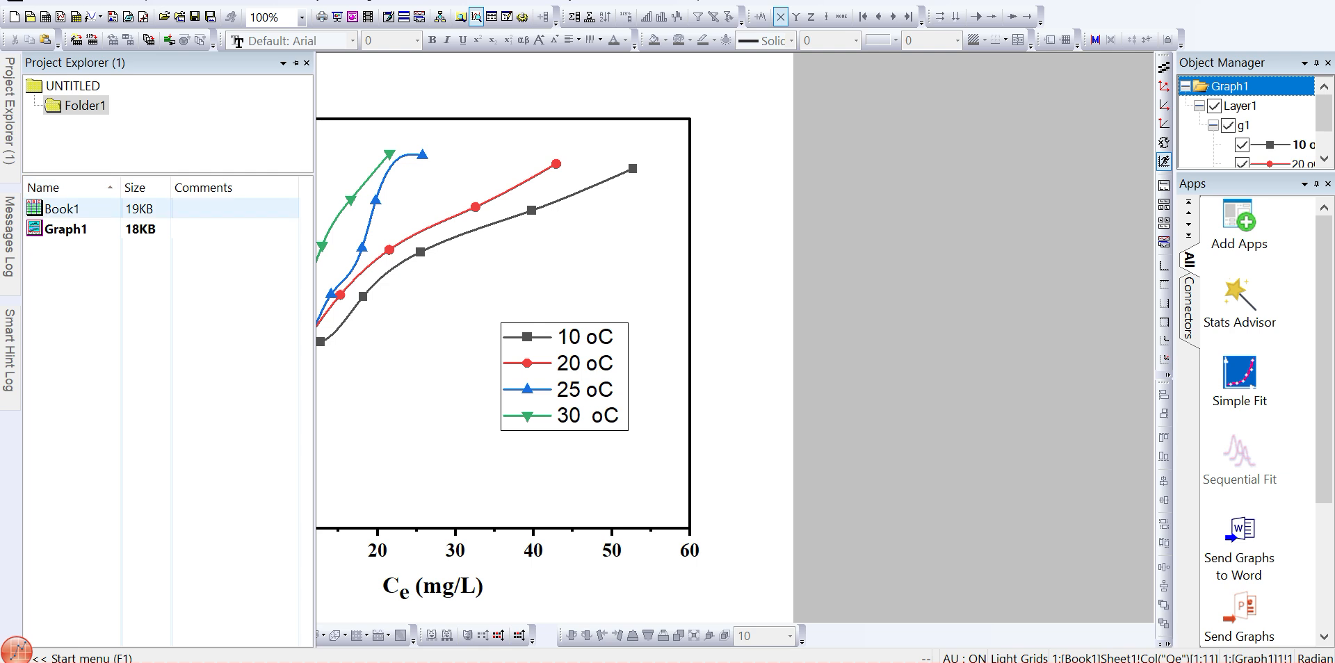
double_click(61, 209)
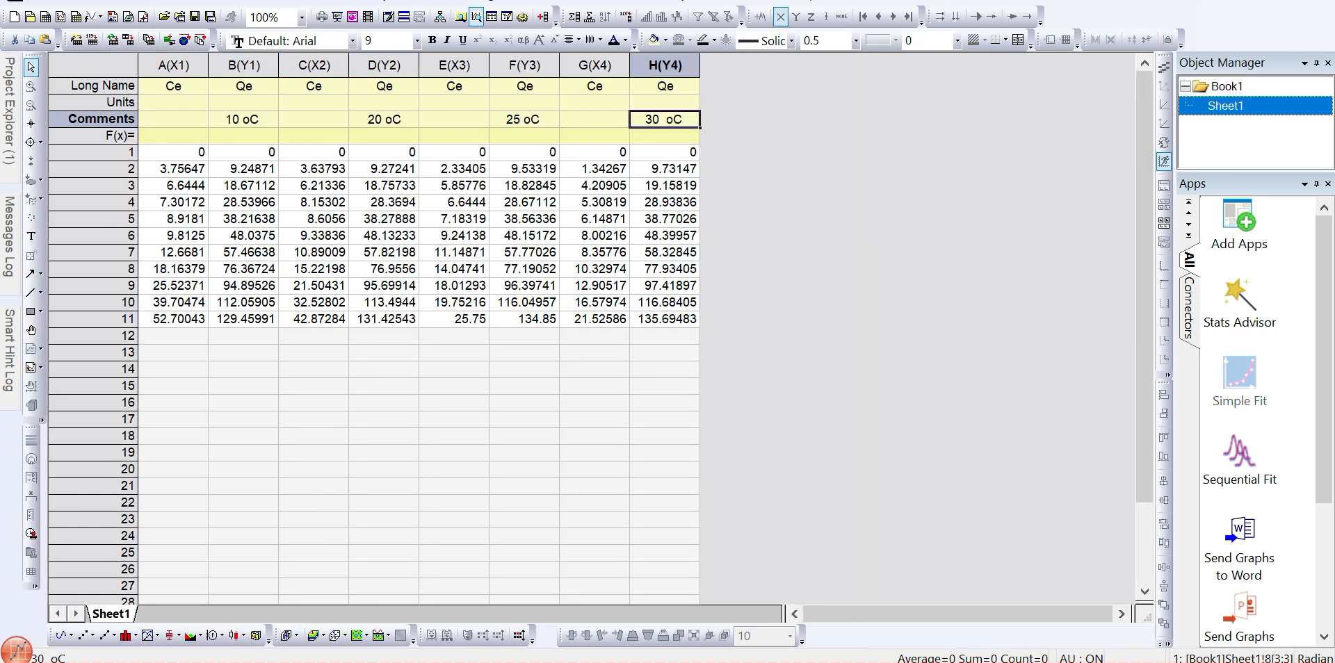
double_click(674, 118)
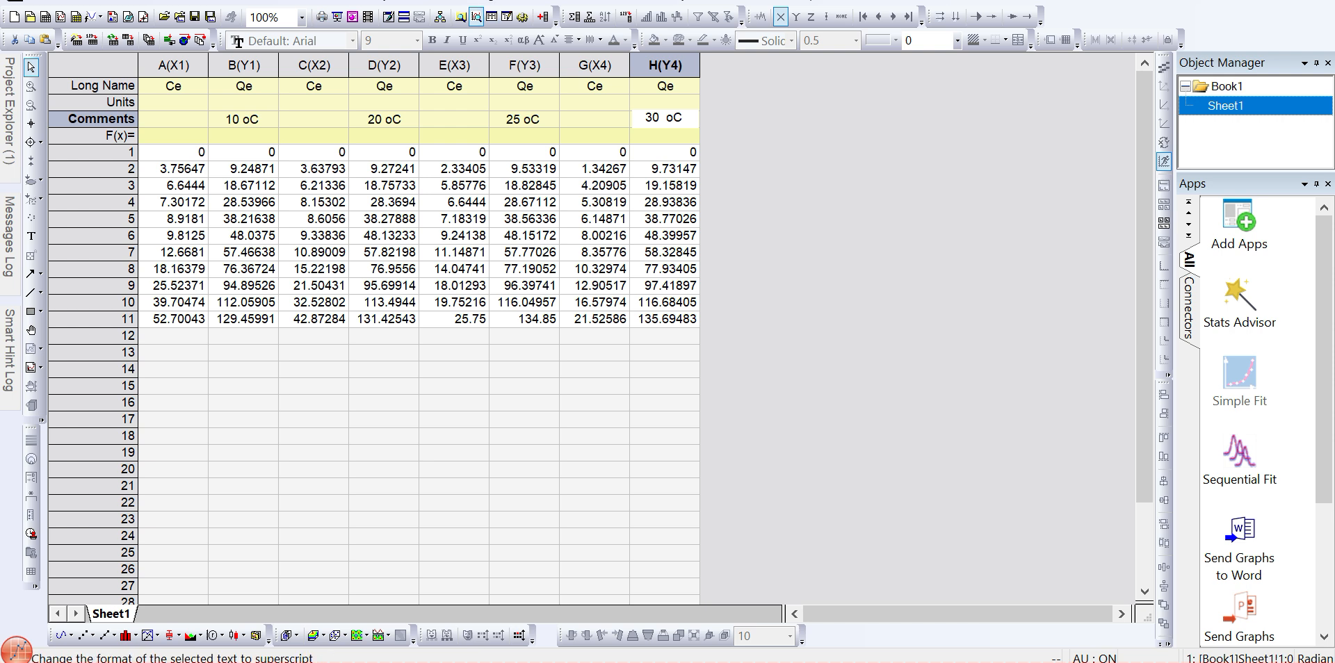
left_click(455, 218)
mouse_move(9, 118)
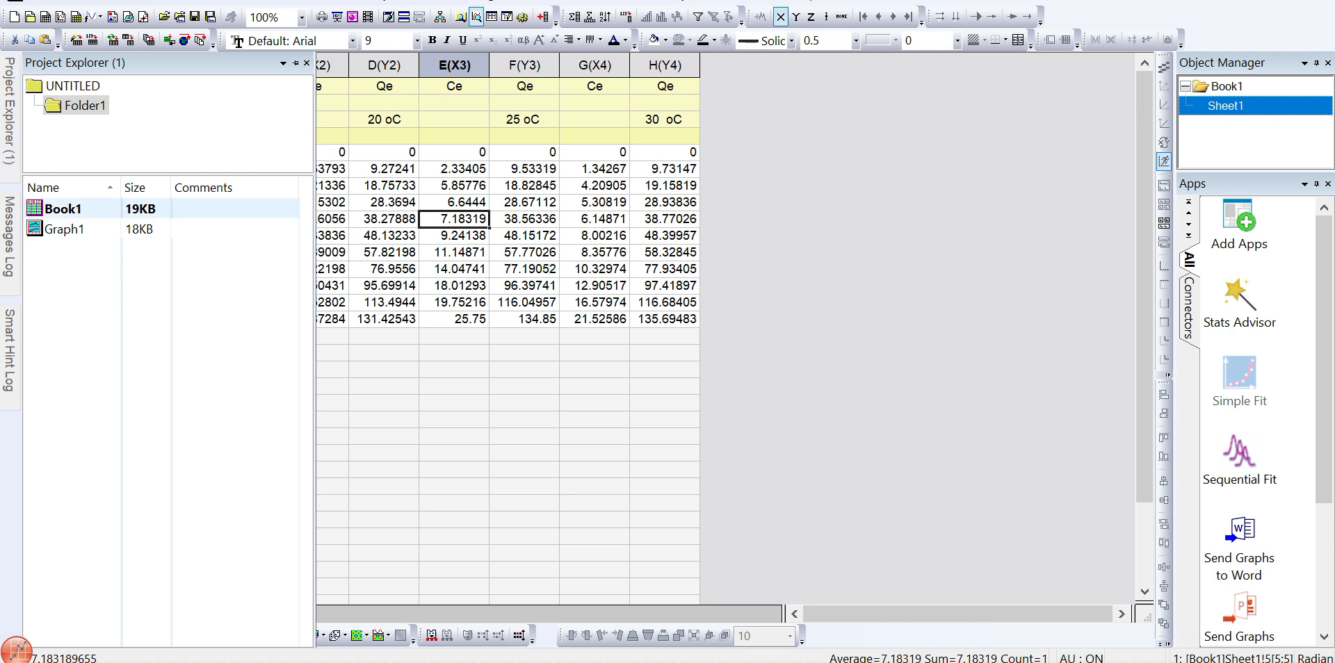
- Open the graph and rename the first legend entry to 10 °C, with a superscript o
double_click(64, 230)
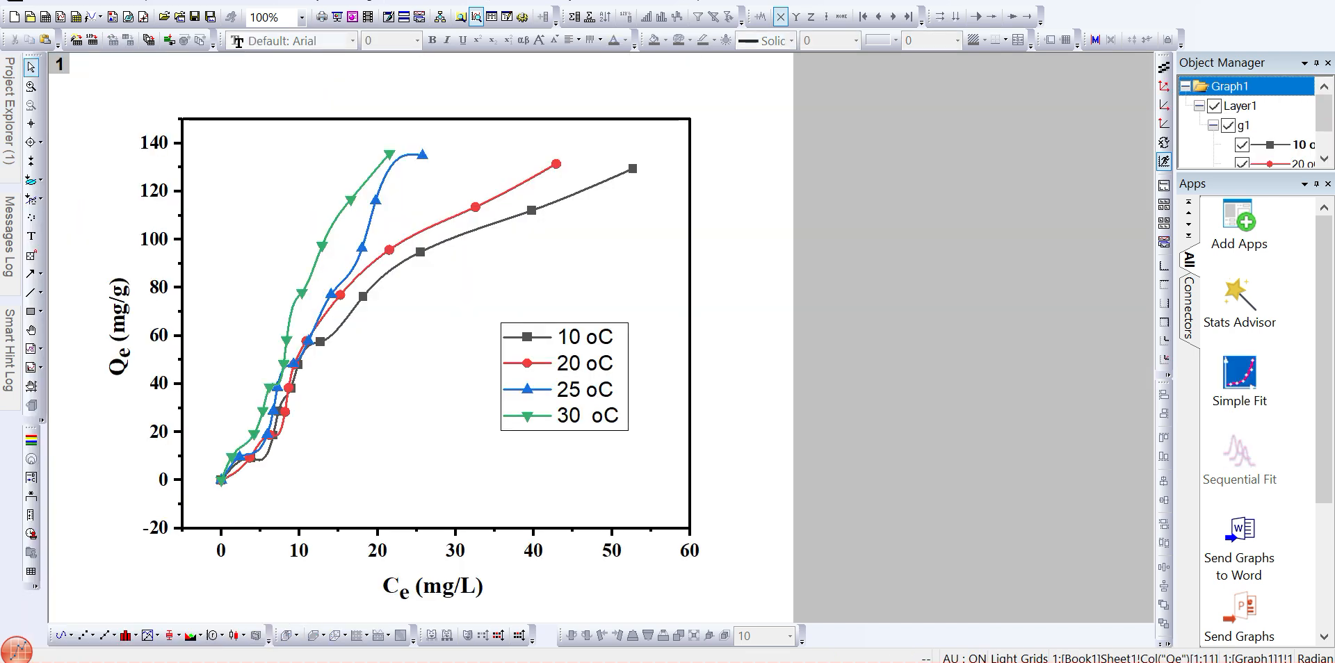
double_click(556, 337)
key("End")
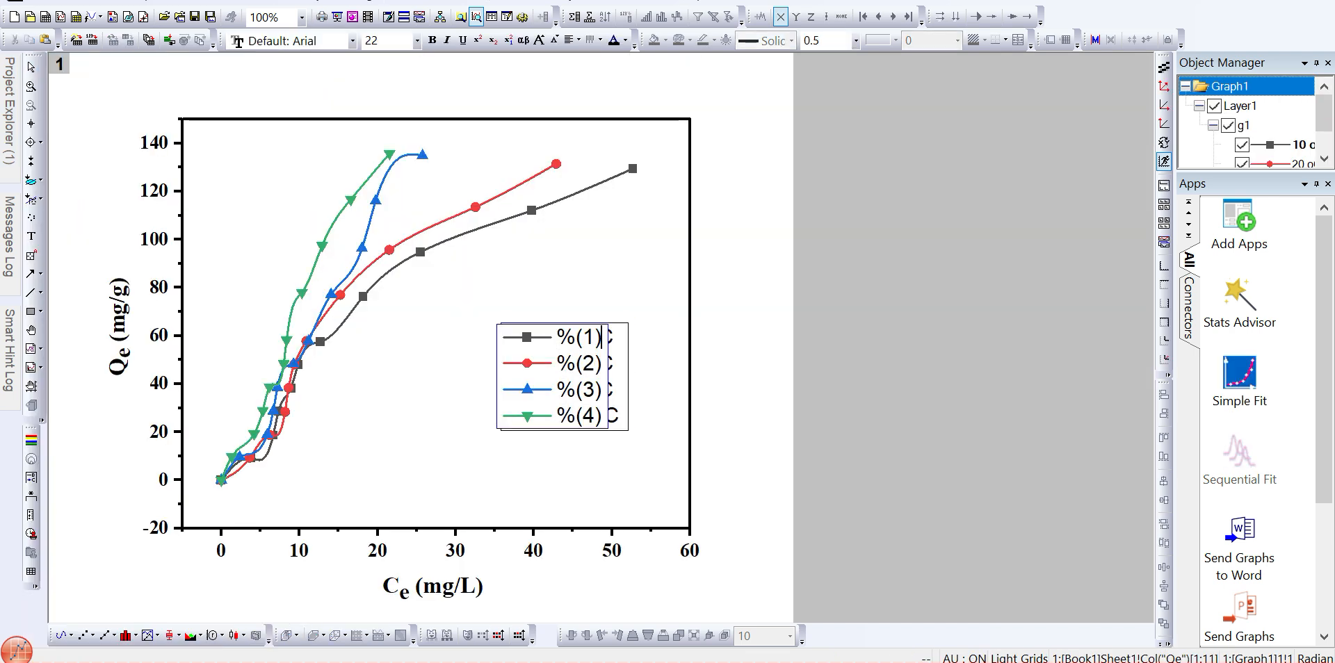
key("shift+Left")
key("shift+Left")
key("shift+Left")
key("shift+Left")
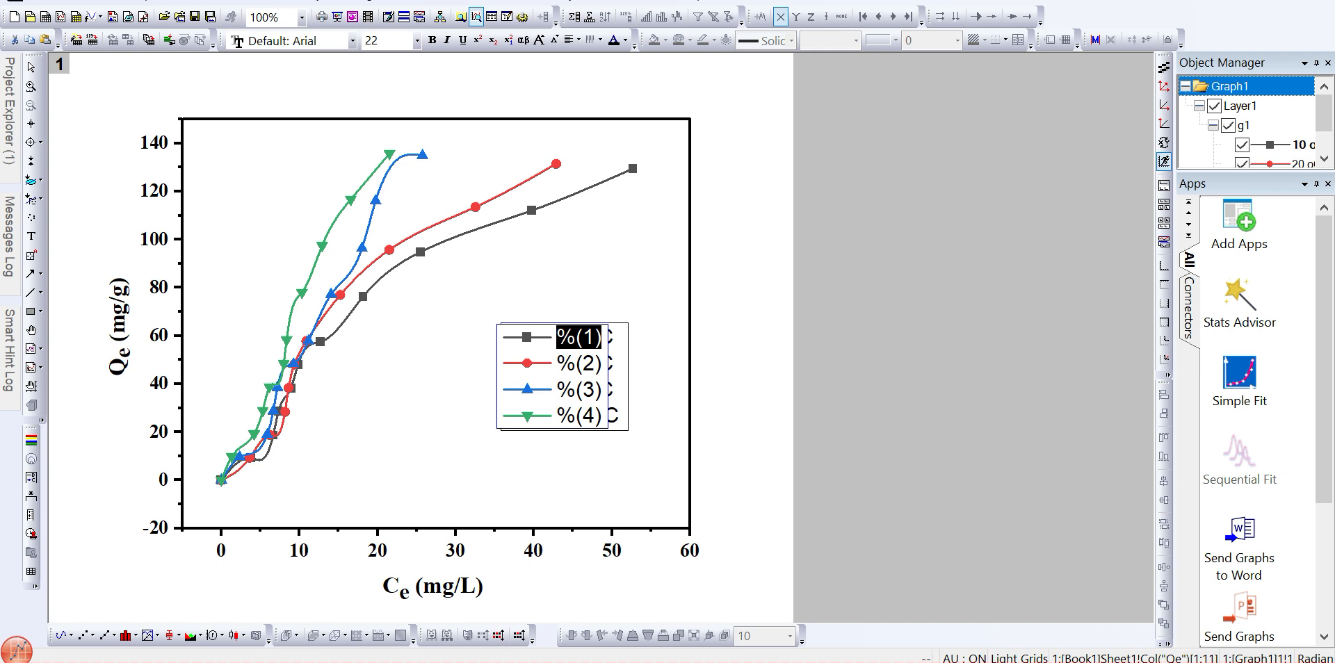
key("BackSpace")
type("10")
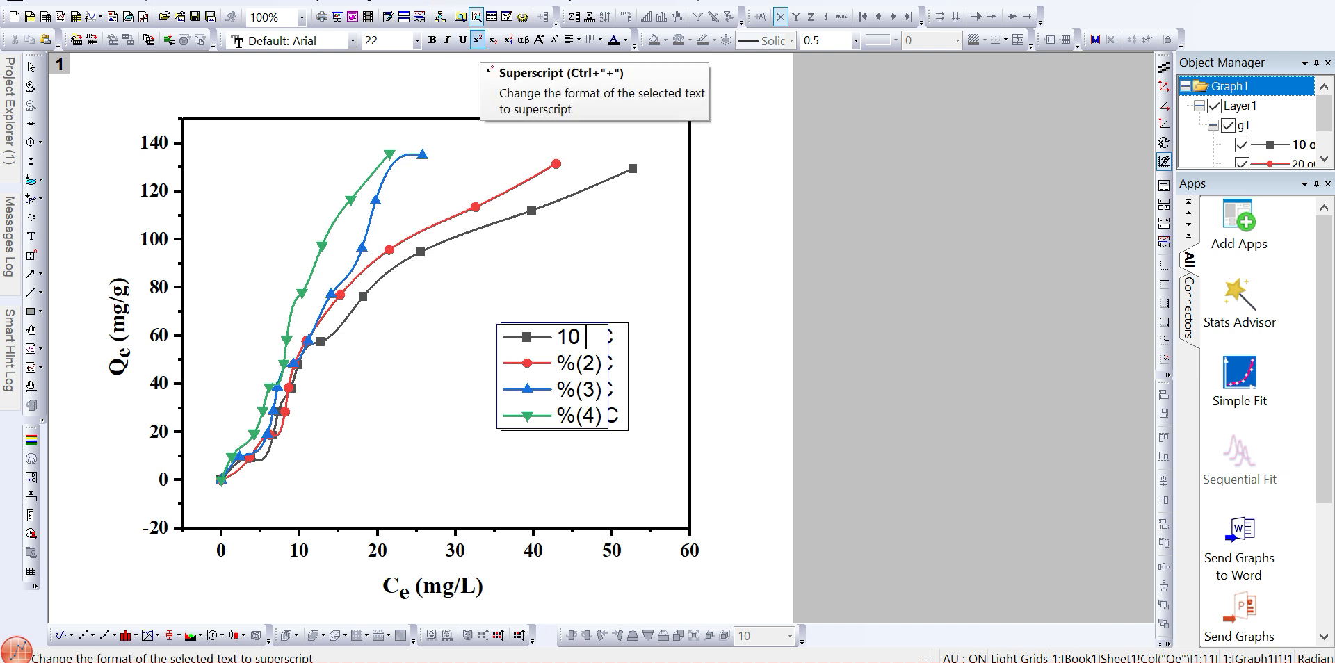
left_click(478, 40)
type("o")
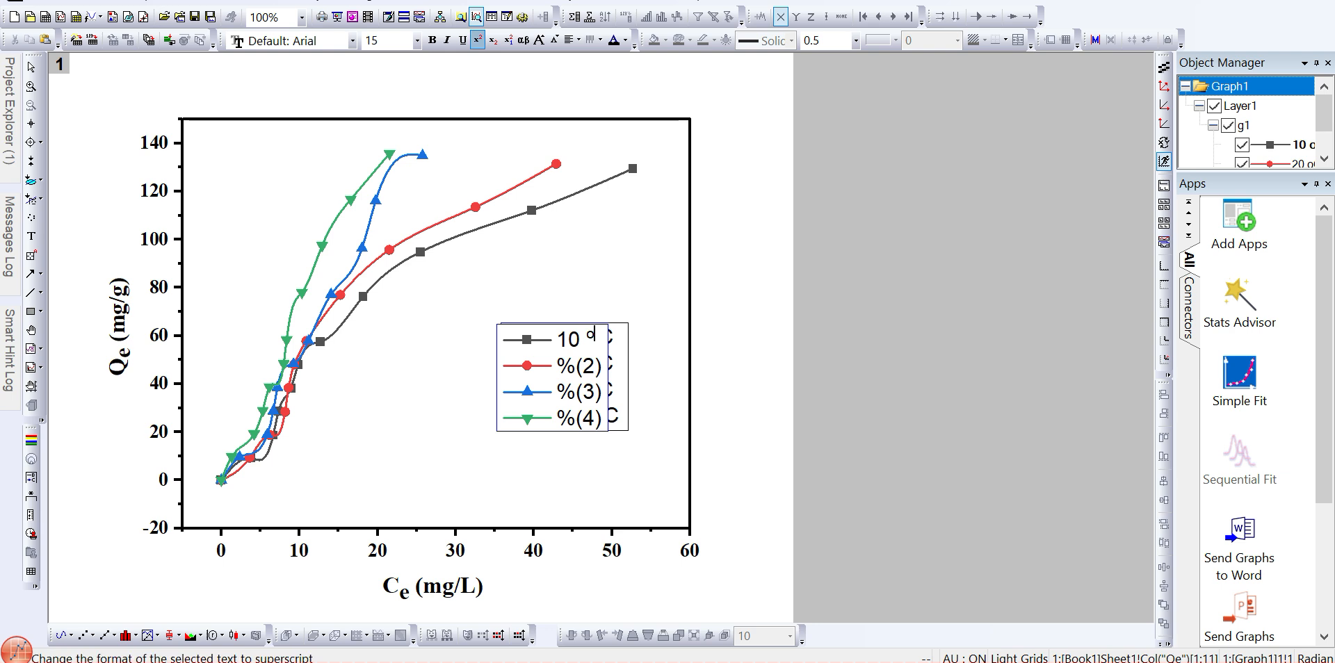
left_click(477, 40)
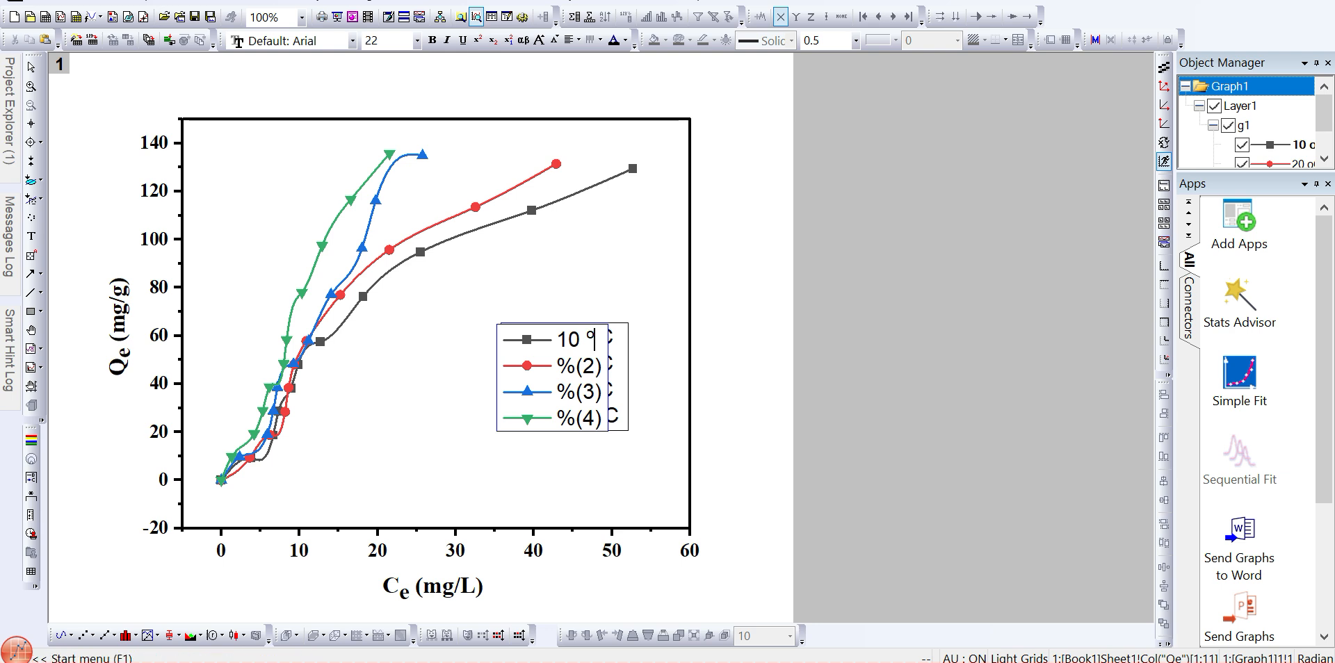
type("C")
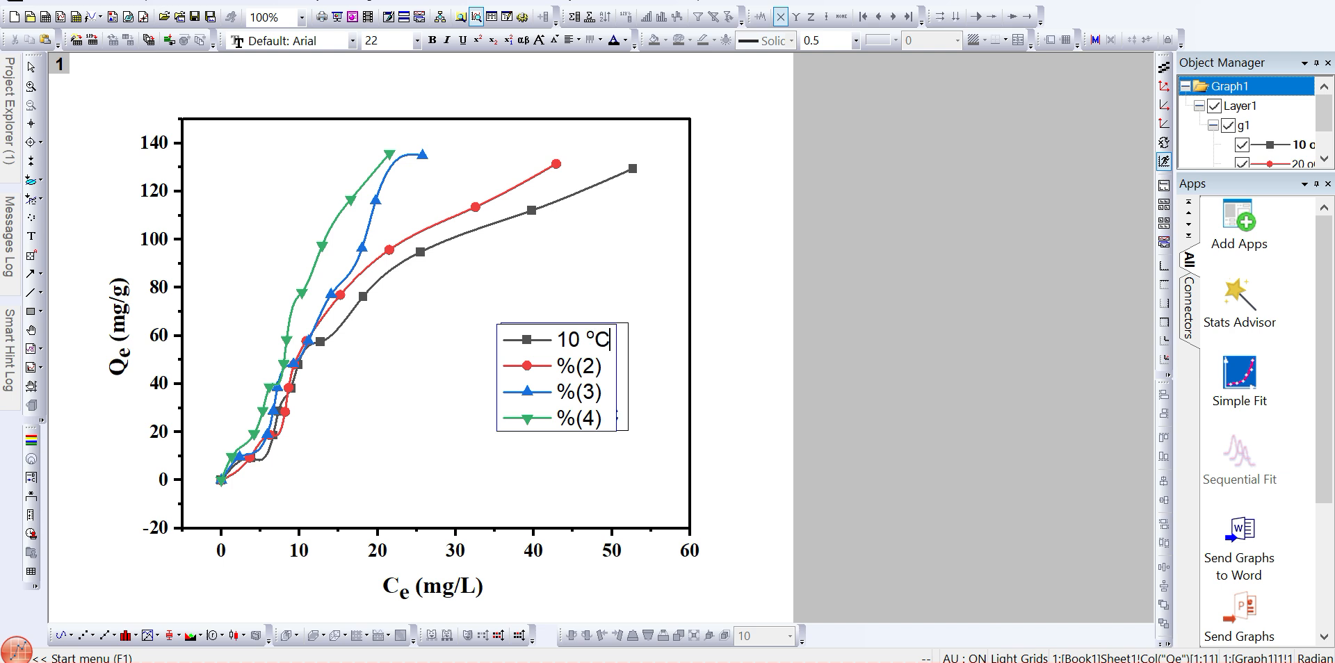
- Copy the superscript °C and rename the second legend entry to 20 °C
key("shift+Left")
key("shift+Left")
key("ctrl+c")
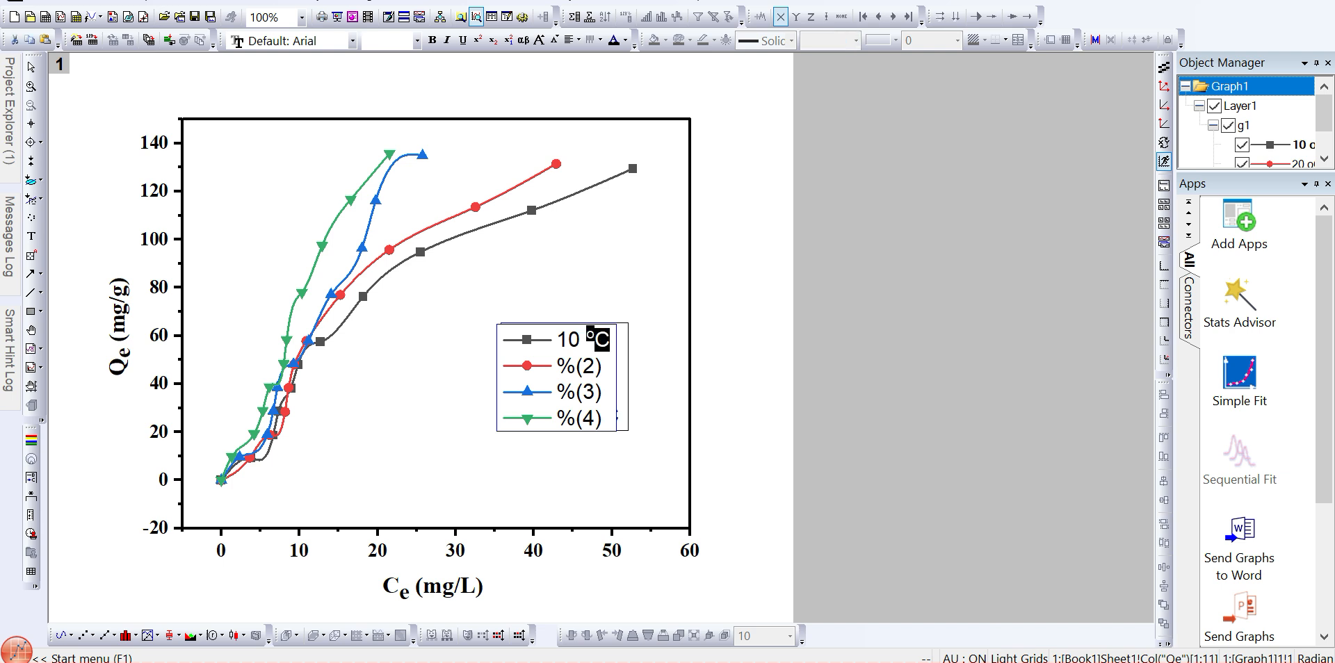
left_click_drag(603, 366, 556, 366)
type("20")
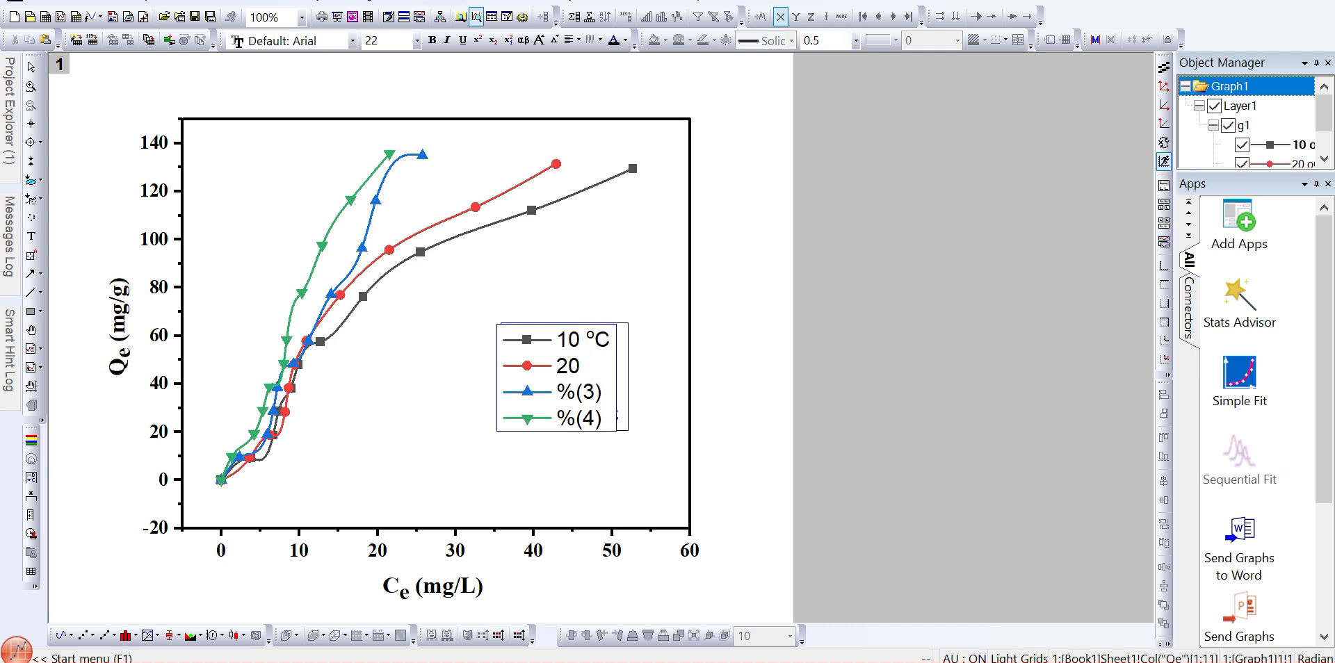
key("ctrl+v")
key("BackSpace")
key("BackSpace")
key("BackSpace")
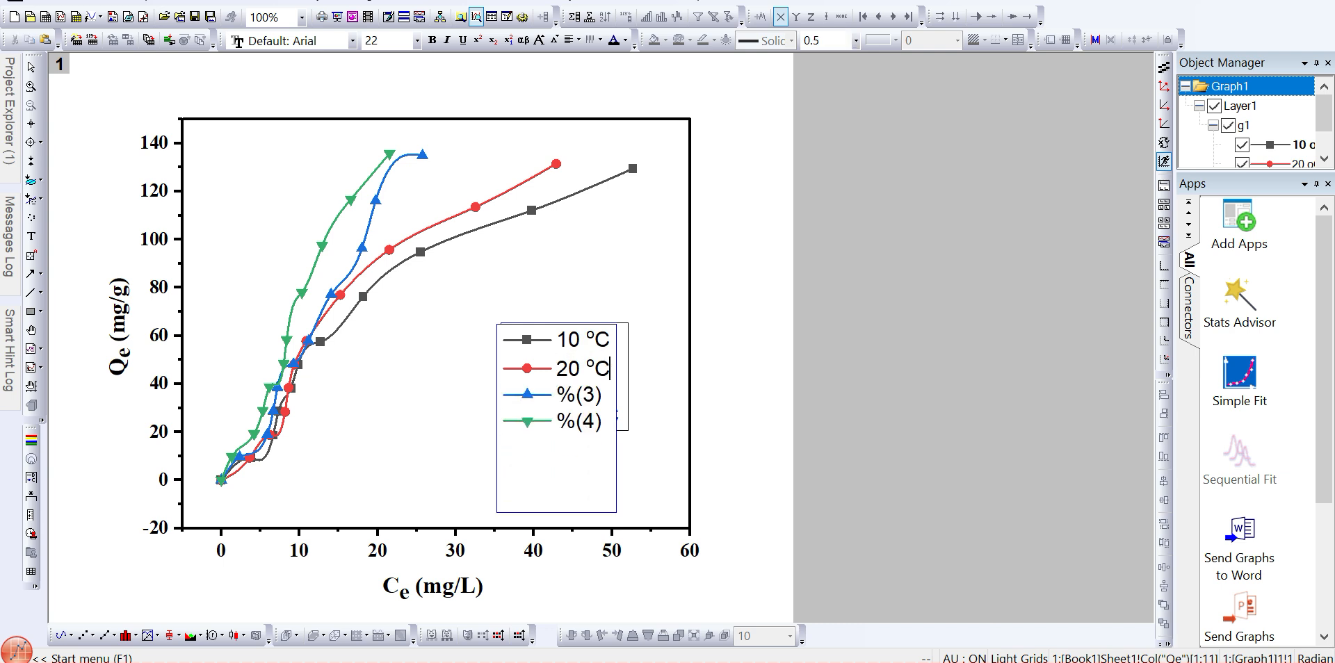
- Rename the third legend entry to 25 °C using the copied °C
left_click_drag(602, 395, 556, 395)
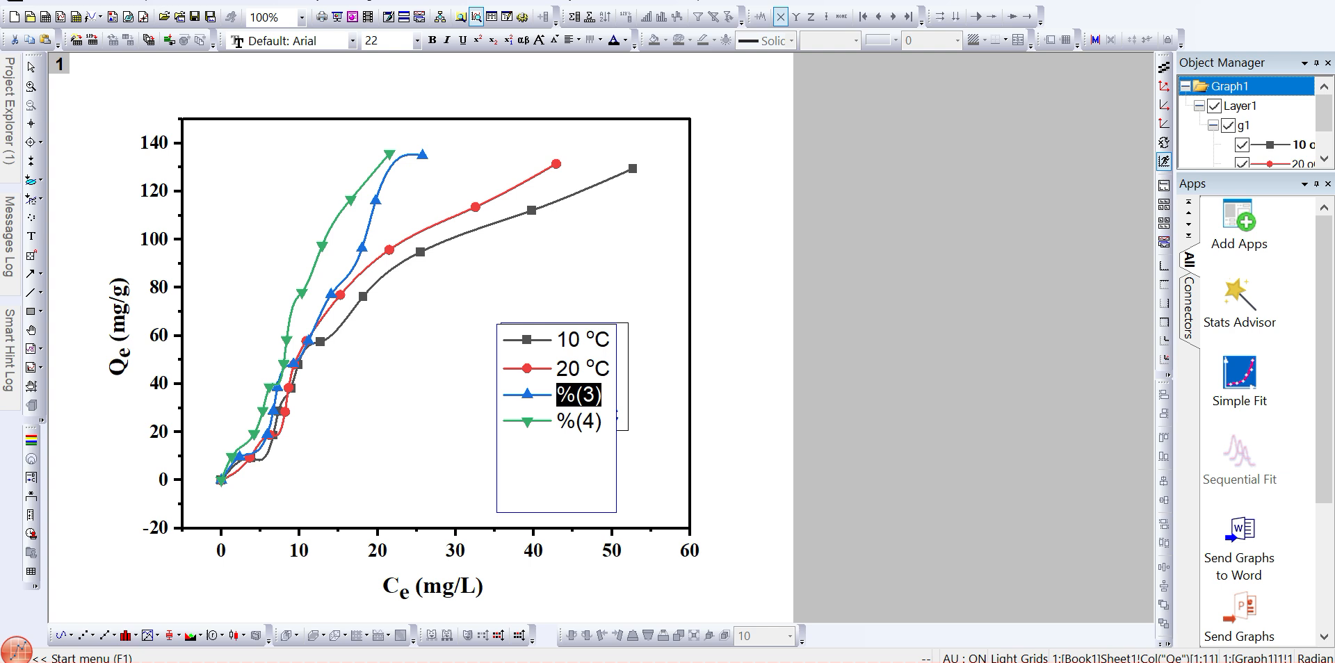
type("25")
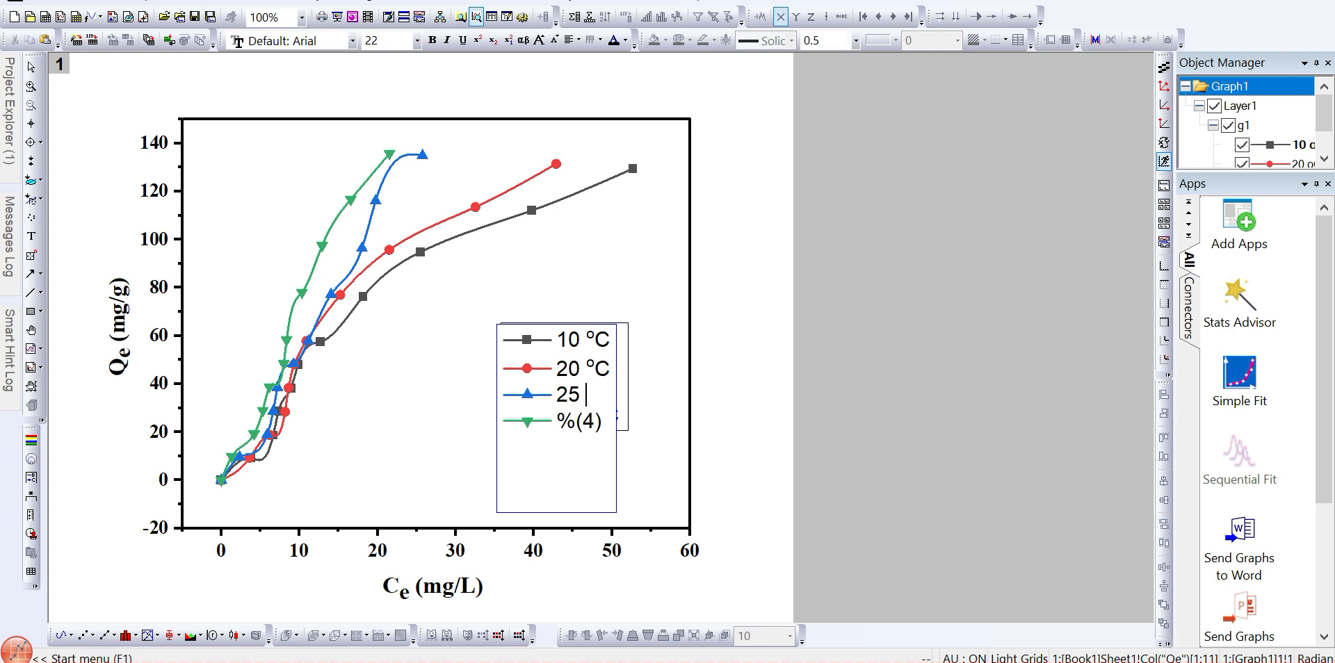
key("ctrl+v")
key("BackSpace")
key("BackSpace")
key("BackSpace")
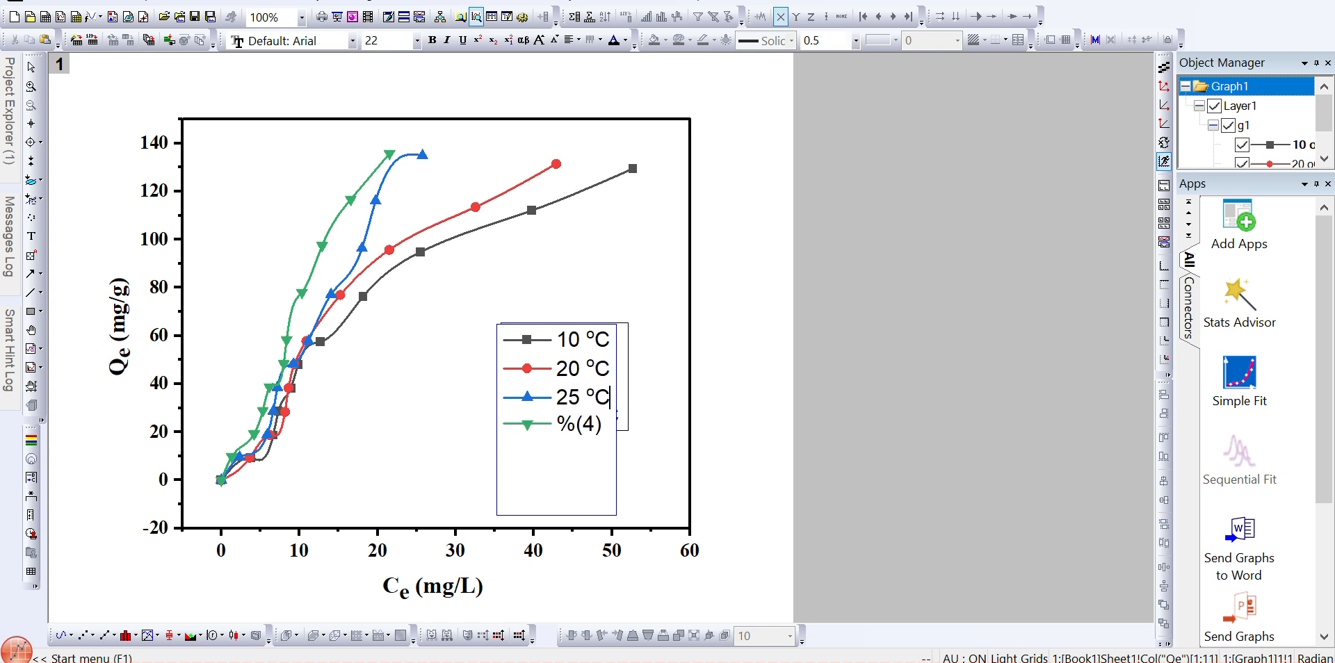
- Rename the fourth legend entry to 30 °C and finish editing the legend
left_click_drag(602, 424, 556, 424)
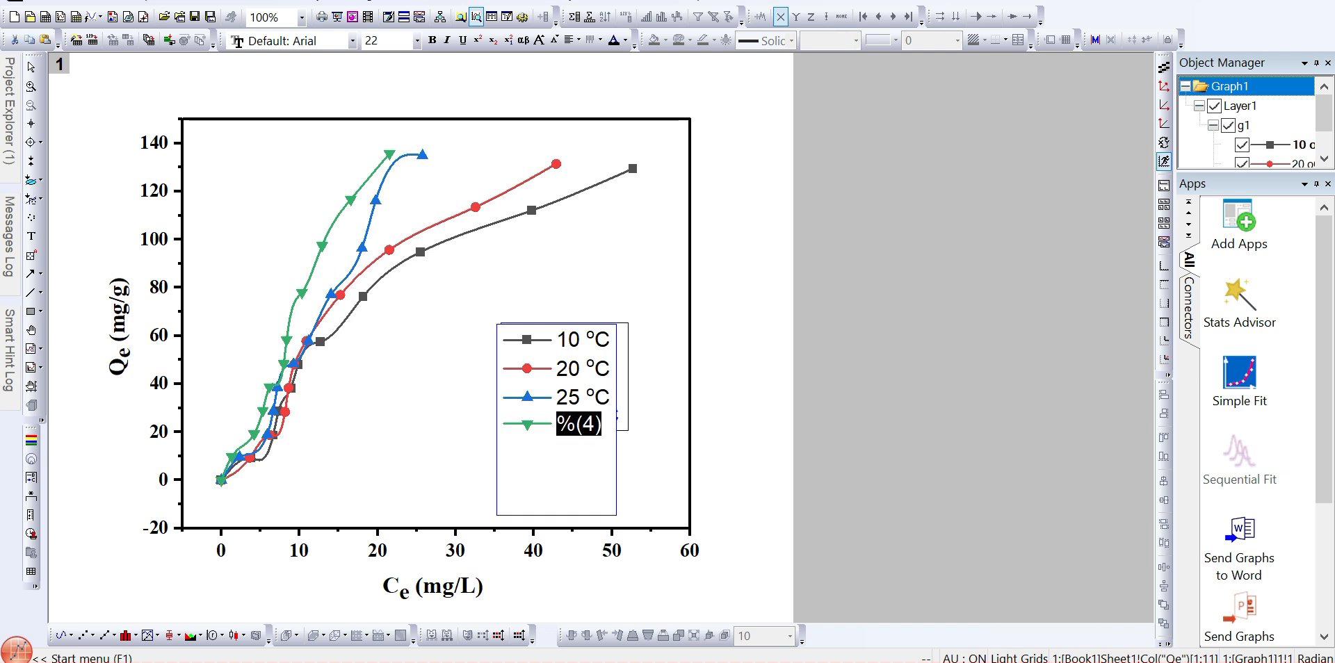
type("30")
key("ctrl+v")
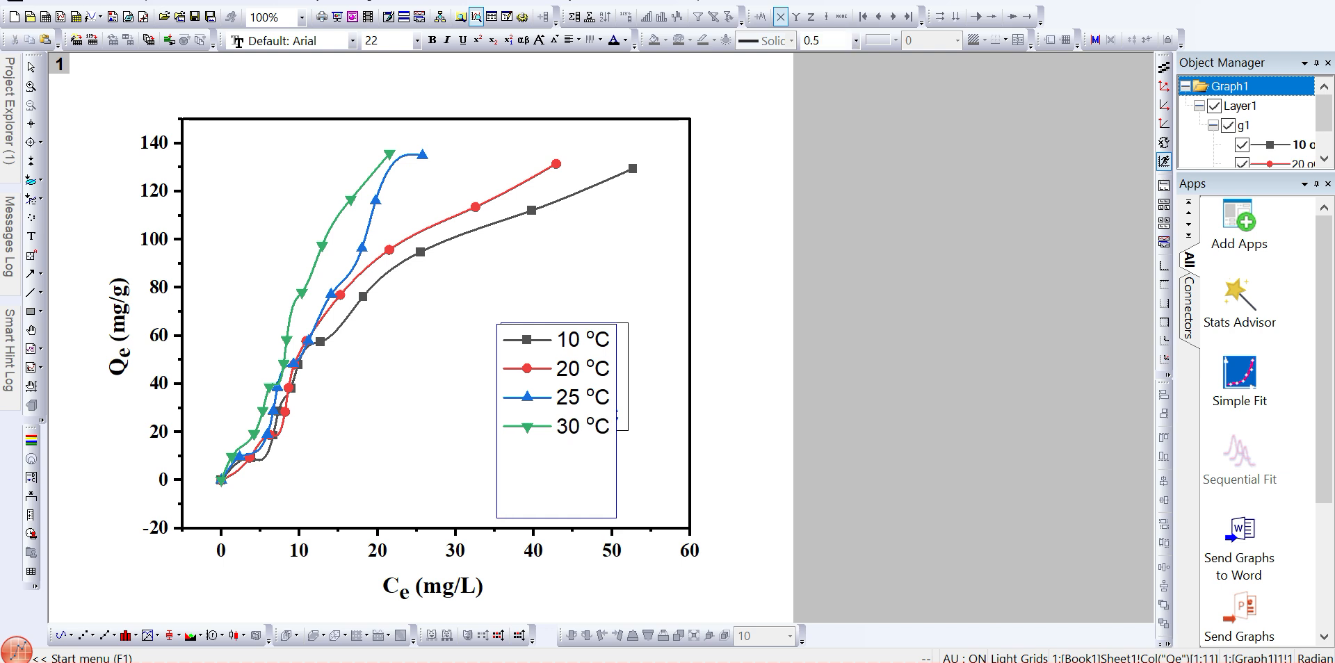
key("Escape")
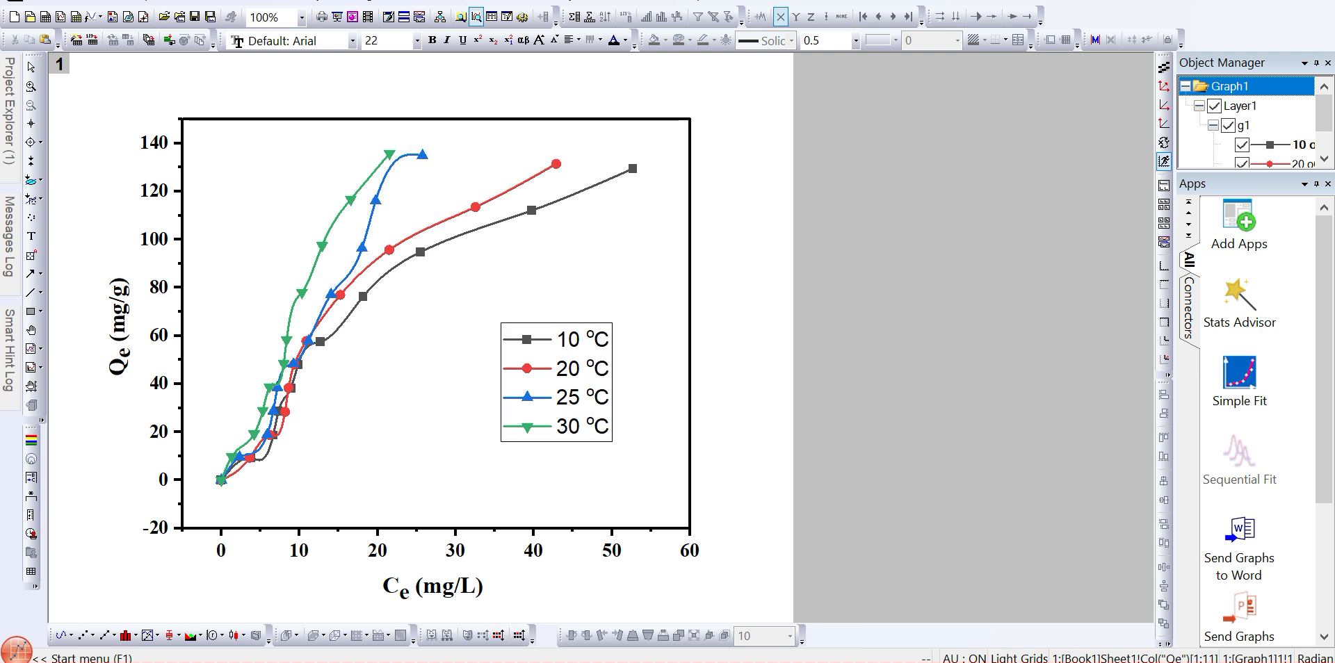
- Make all legend text bold and set its font size to 18
left_click(597, 398)
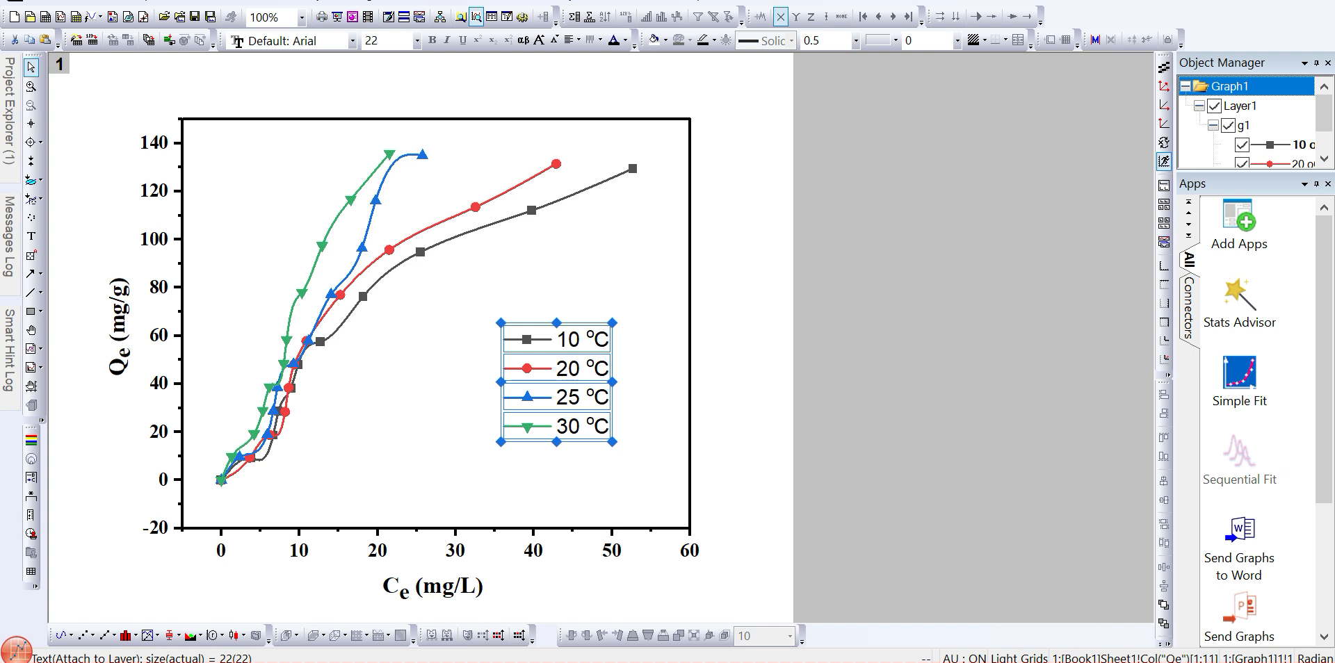
double_click(568, 370)
key("ctrl+a")
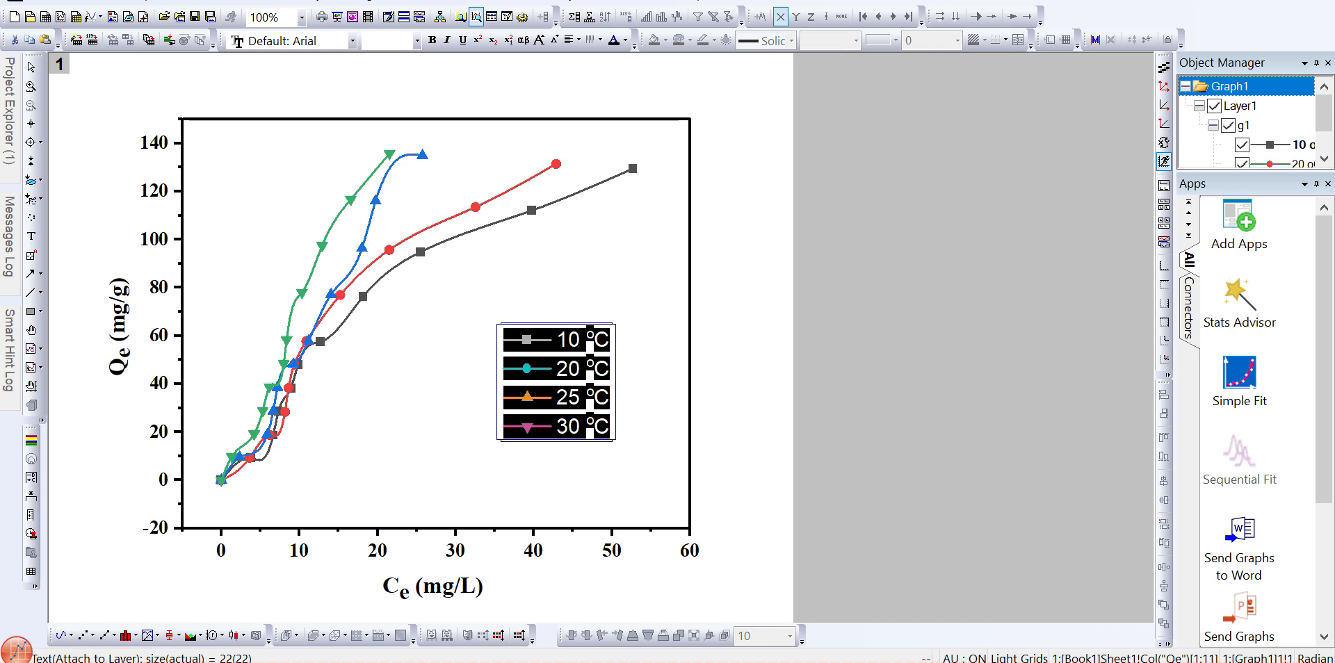
key("ctrl+b")
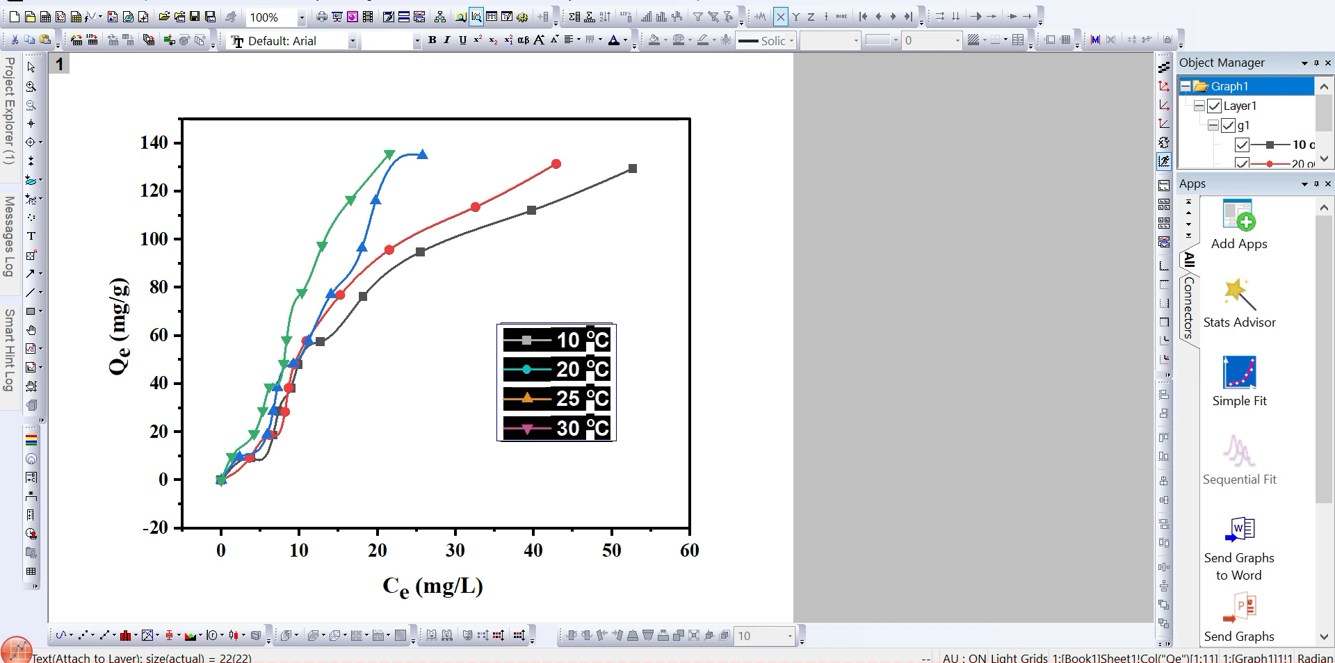
left_click(382, 40)
type("18")
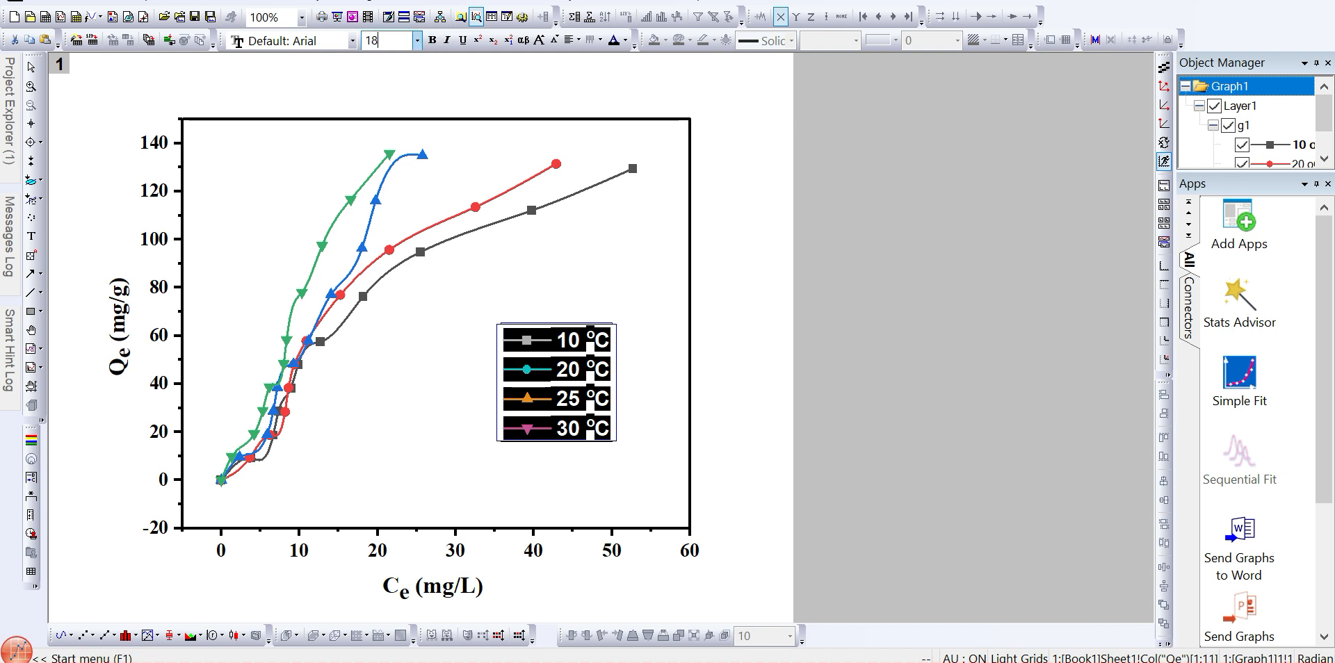
key("Return")
key("Escape")
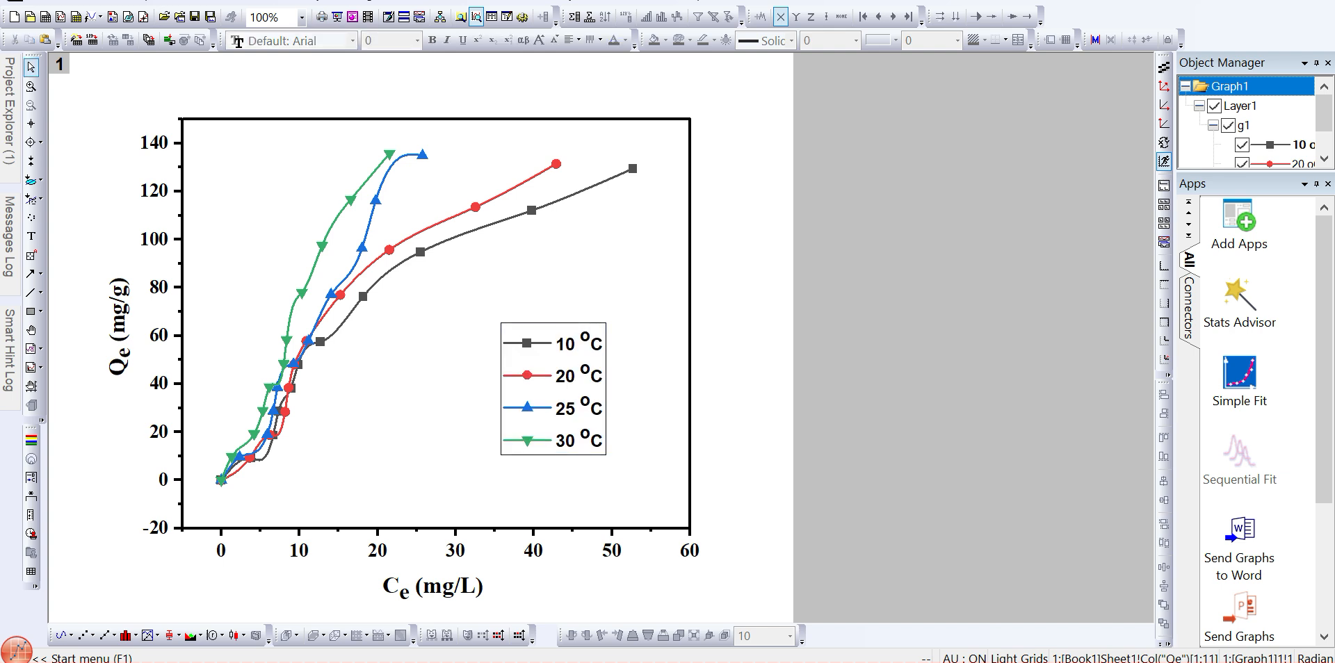
- Set the legend border colour to white and move the legend up and to the right
left_click(554, 389)
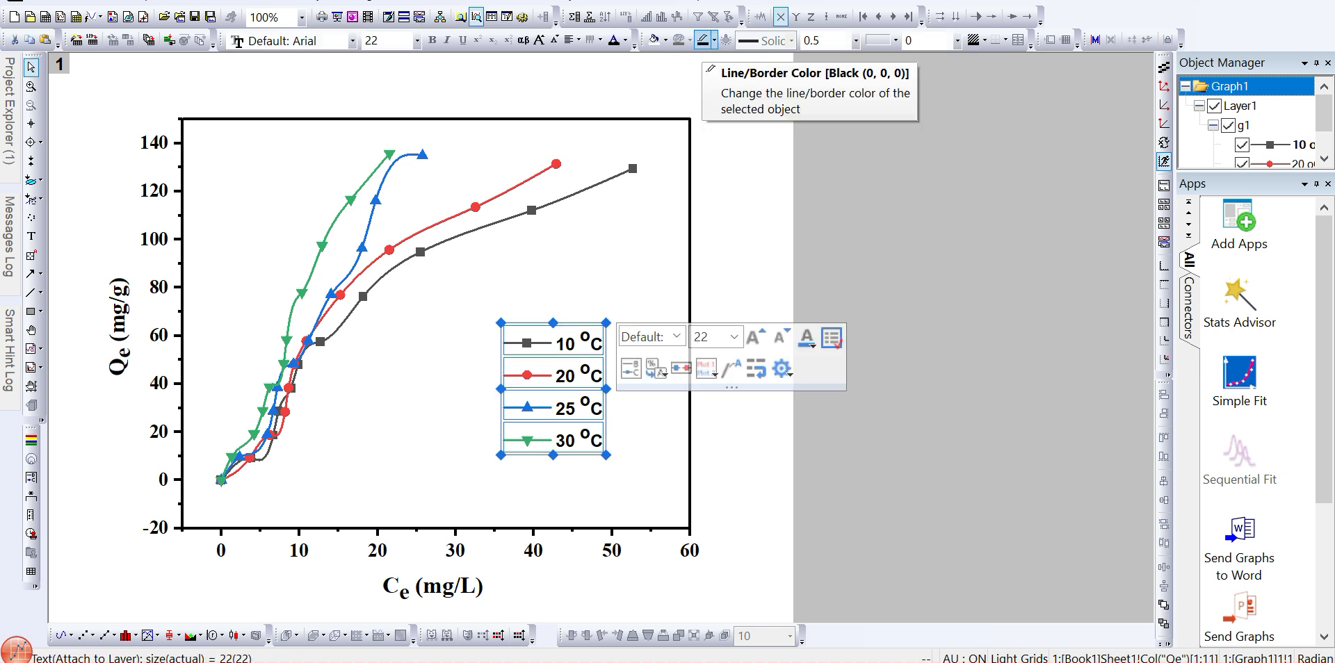
left_click(703, 41)
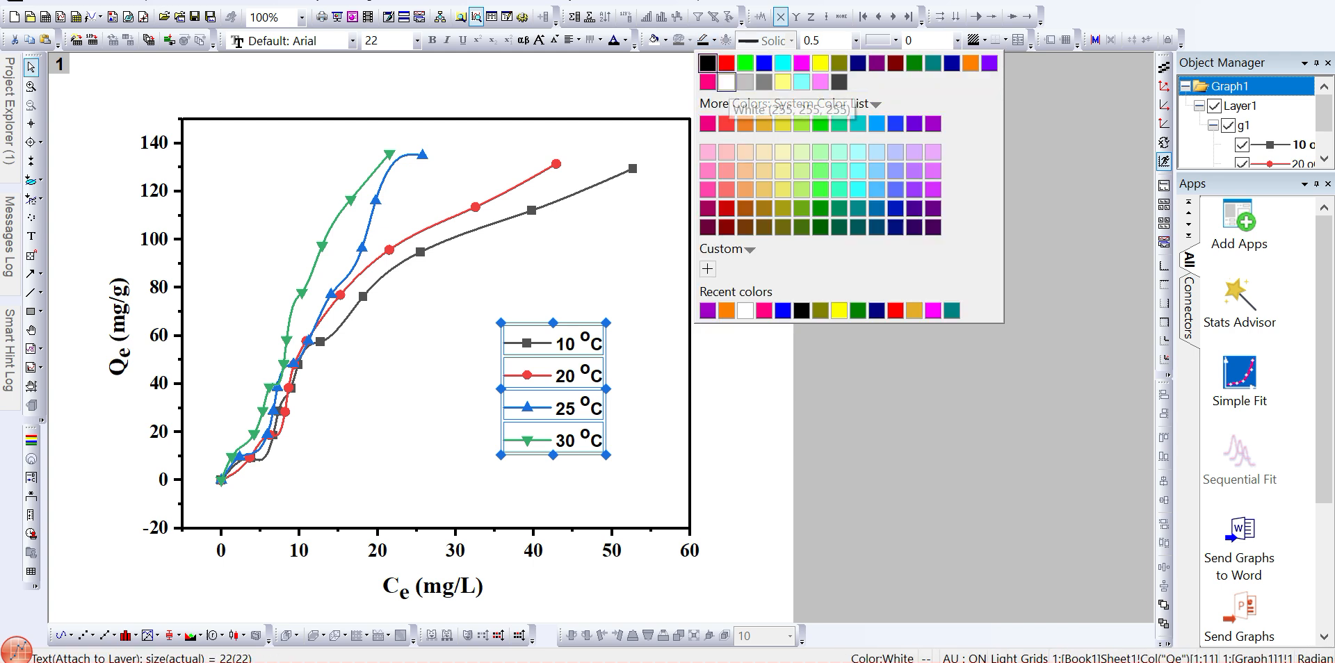
left_click(725, 82)
key("Escape")
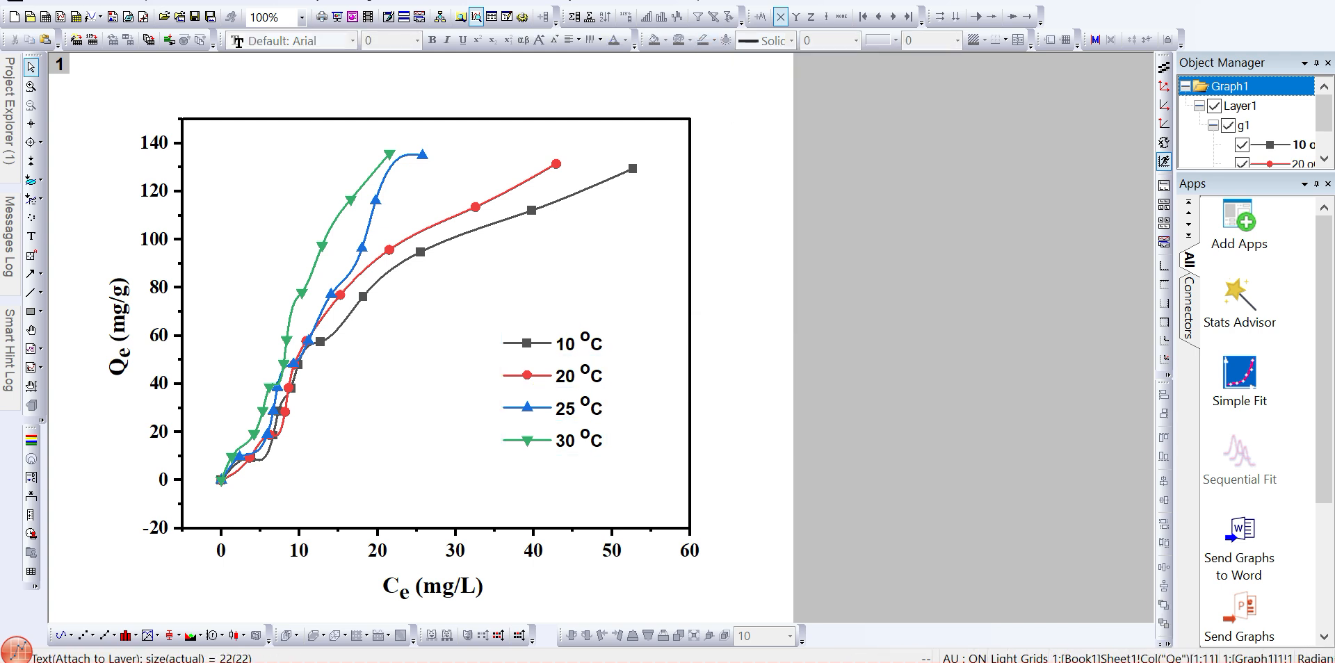
left_click_drag(543, 391, 611, 338)
key("Escape")
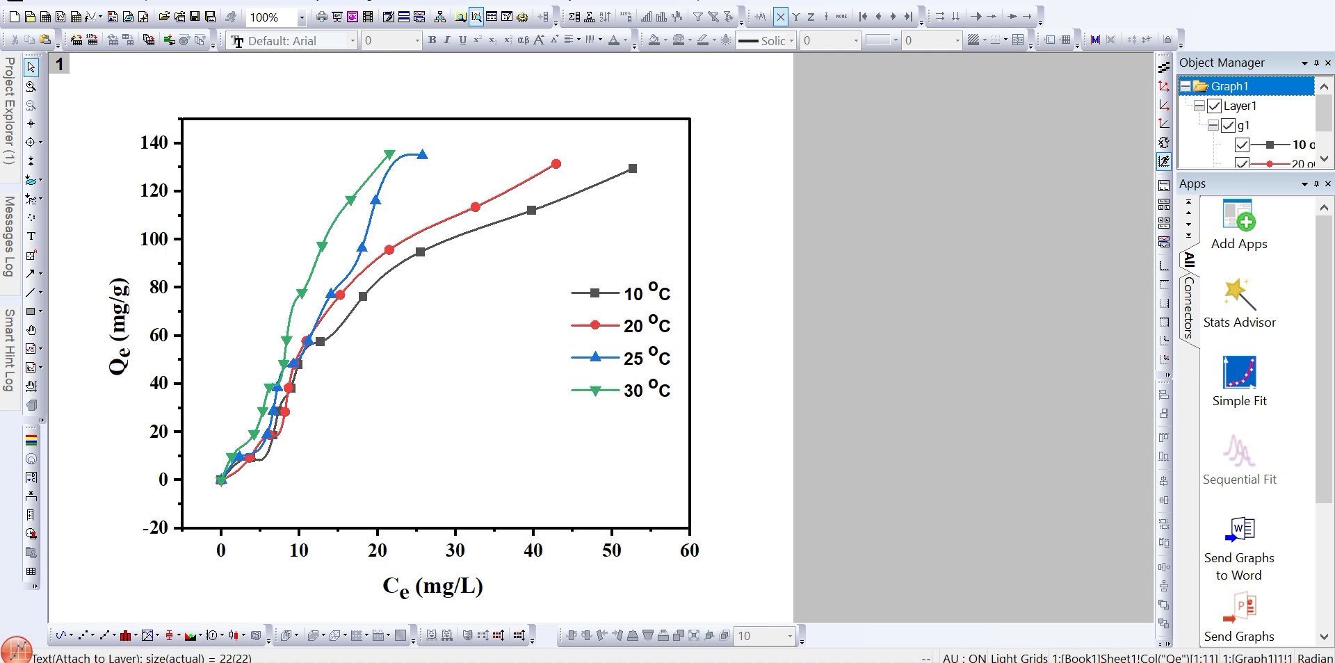
- Switch to Excel to review the isotherm source data table, then return to the graph
key("alt+Tab")
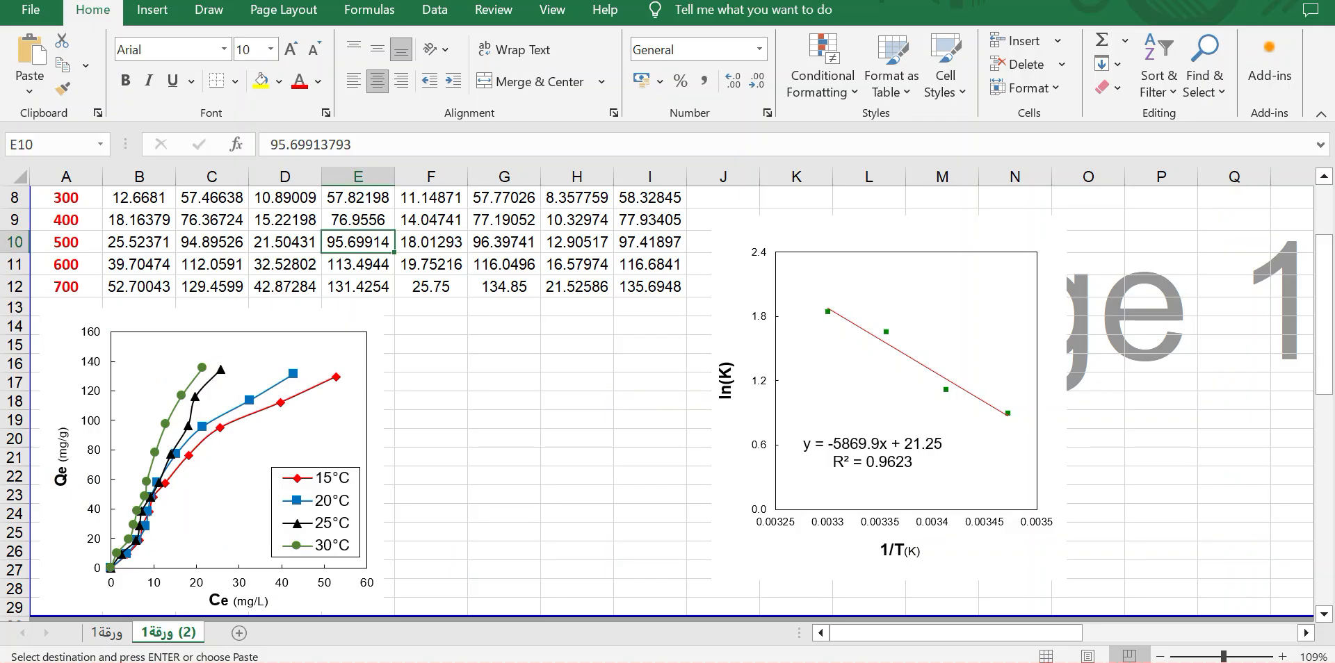
scroll(668, 403, "up", 3)
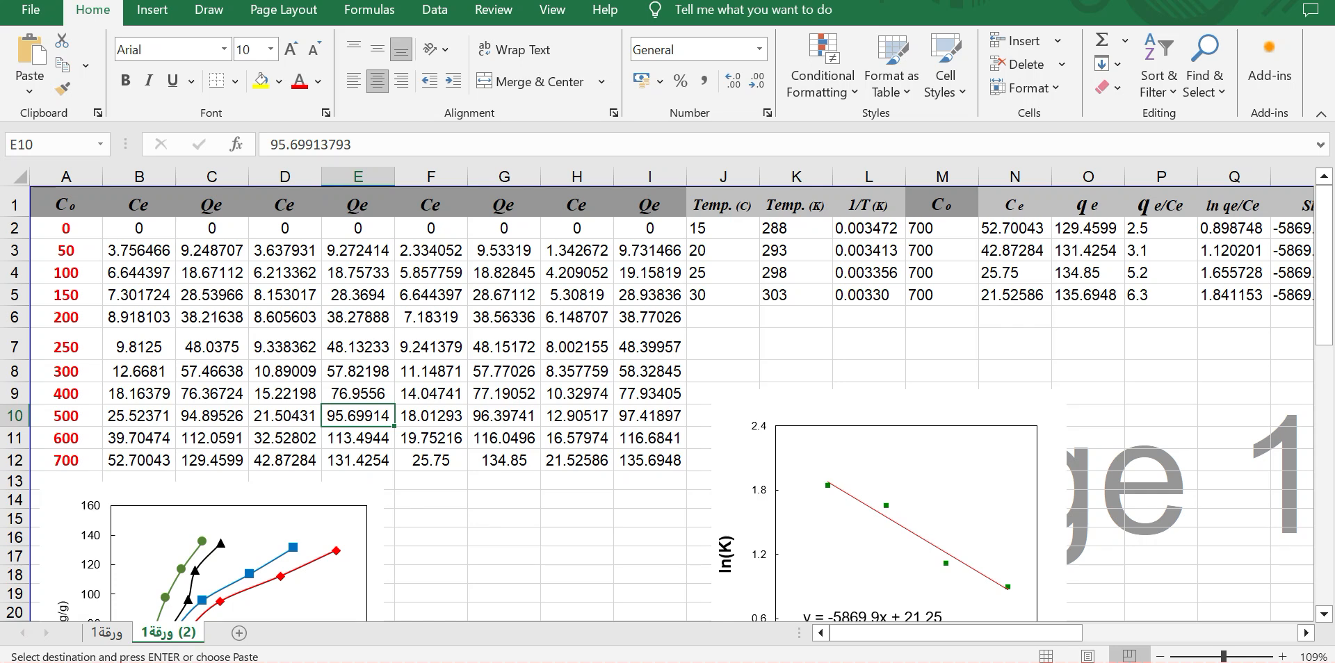
key("alt+Tab")
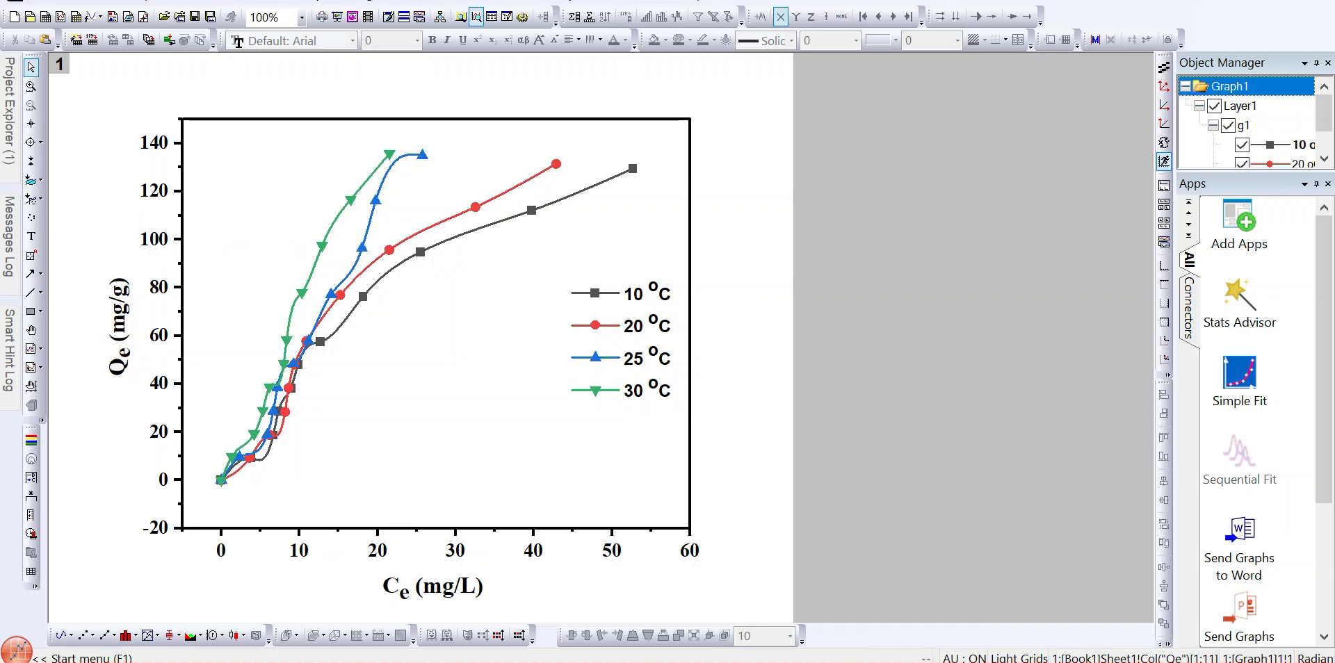